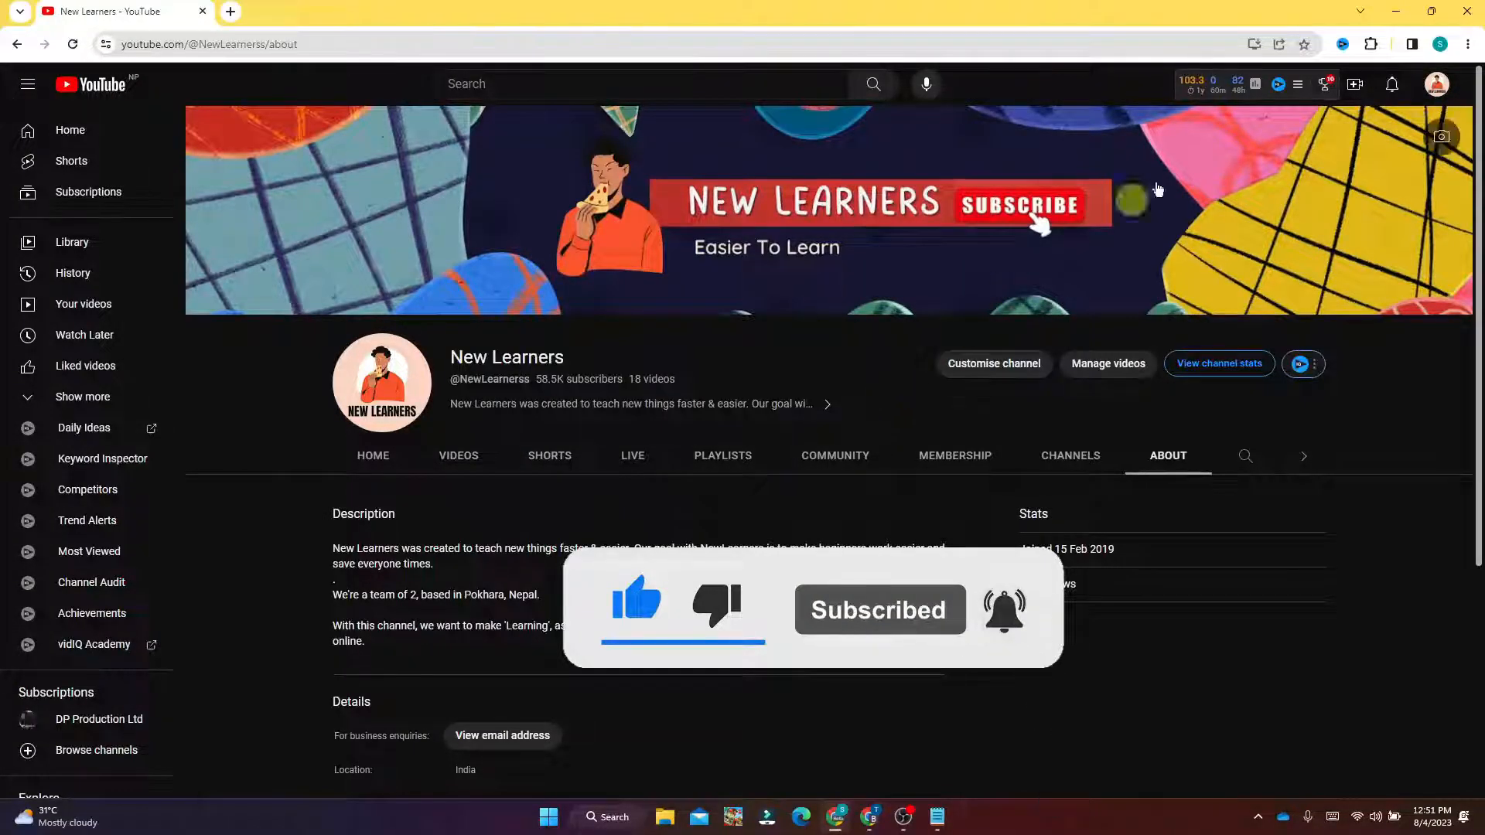
click(1388, 91)
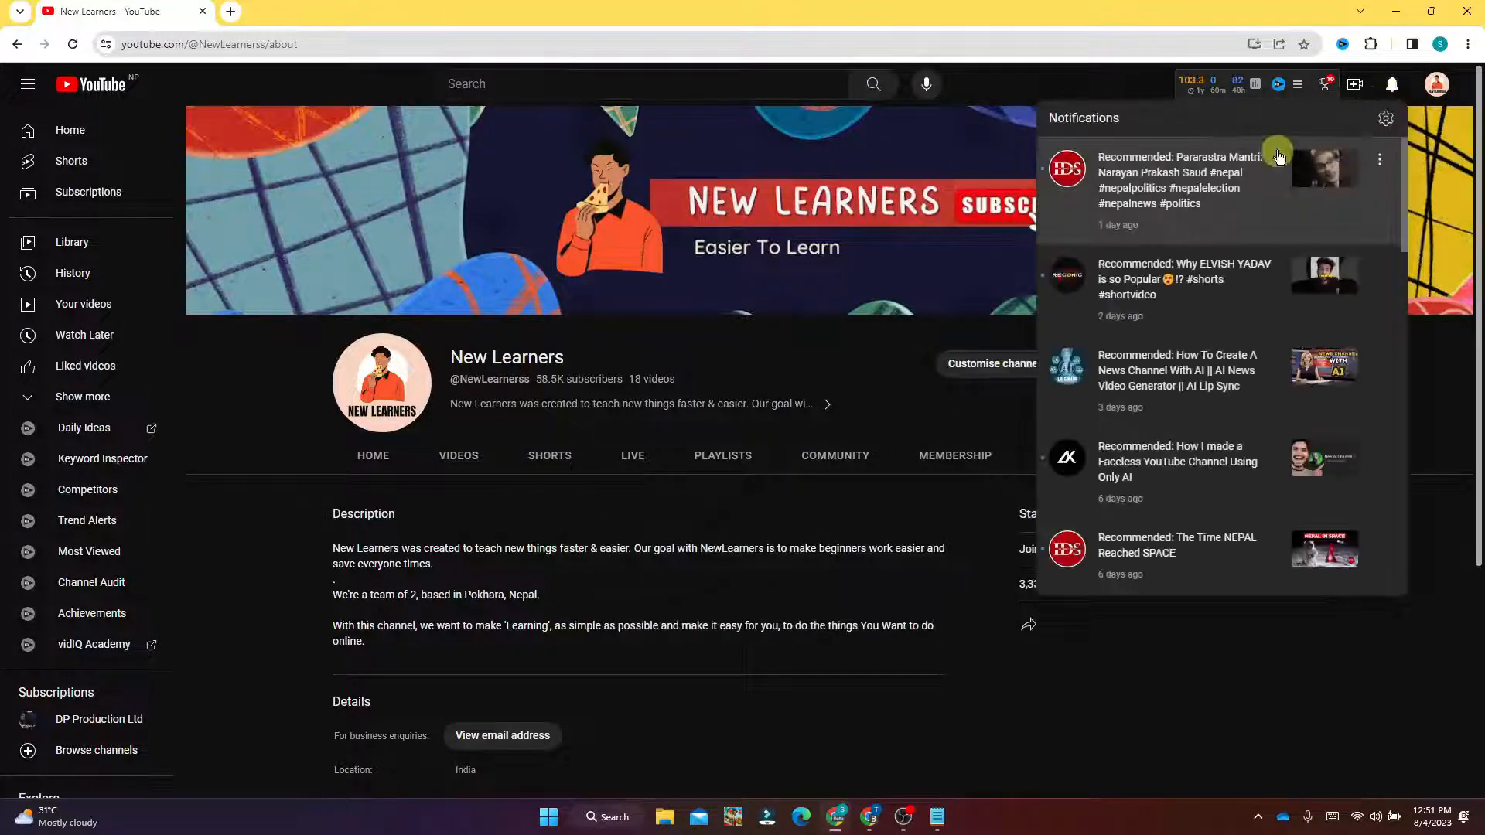
click(1435, 404)
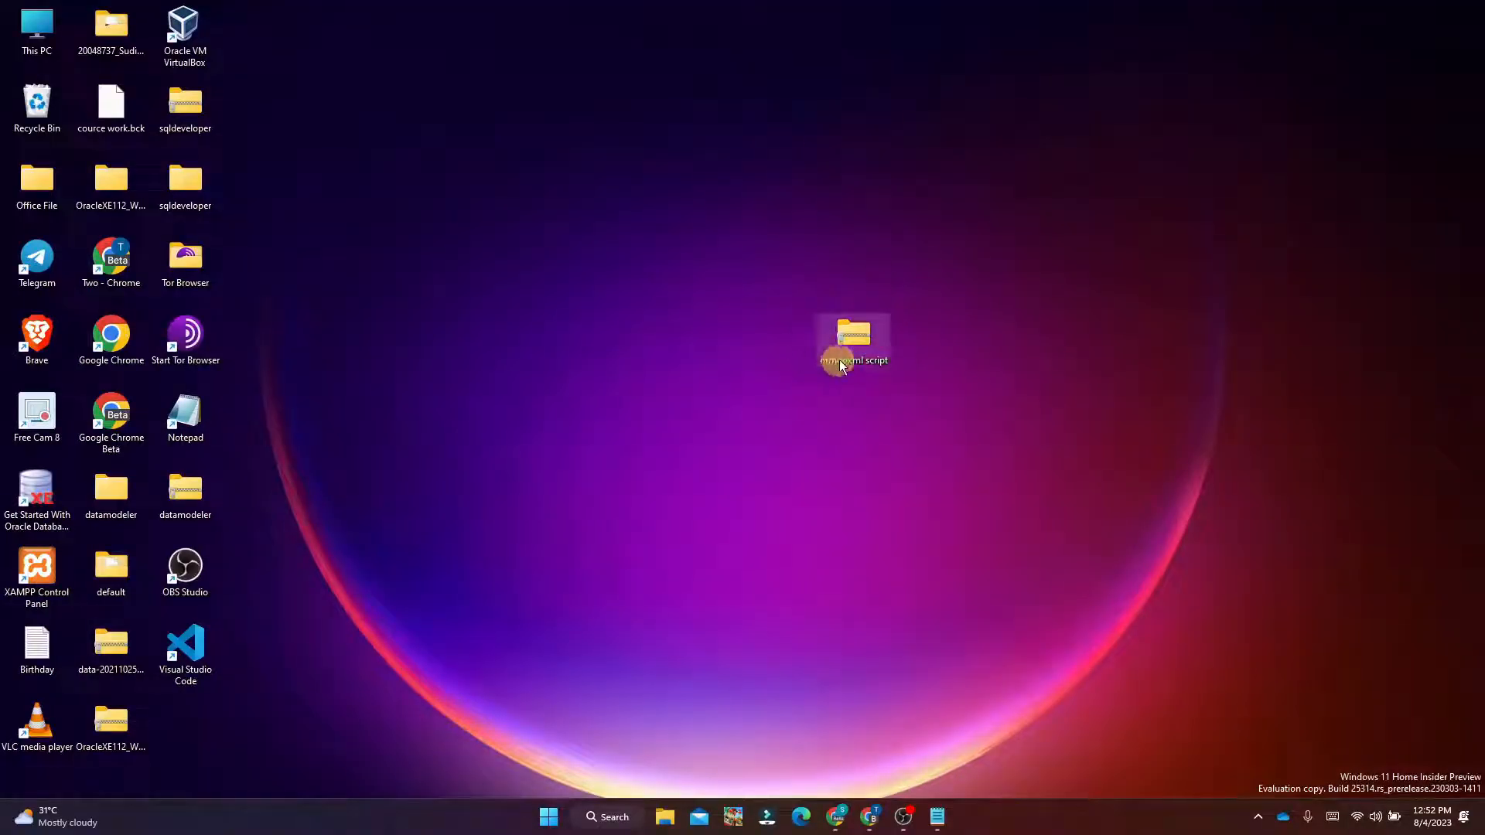
Extract the "htmltoxml script" archive on the desktop to its default folder and open the extracted "Blogger Adsense Approvel Script" folder
drag(856, 354, 912, 234)
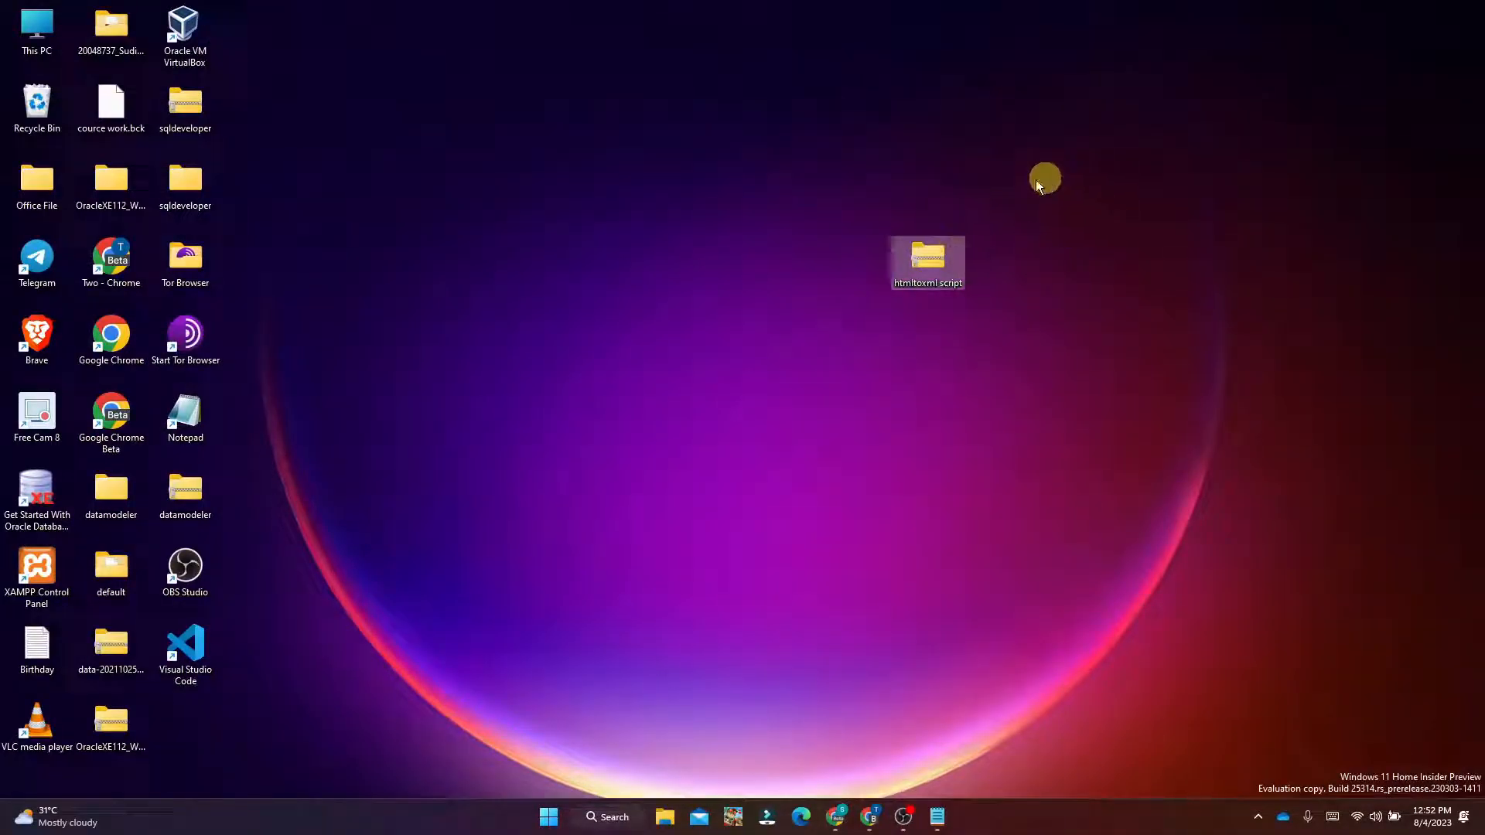
right_click(936, 253)
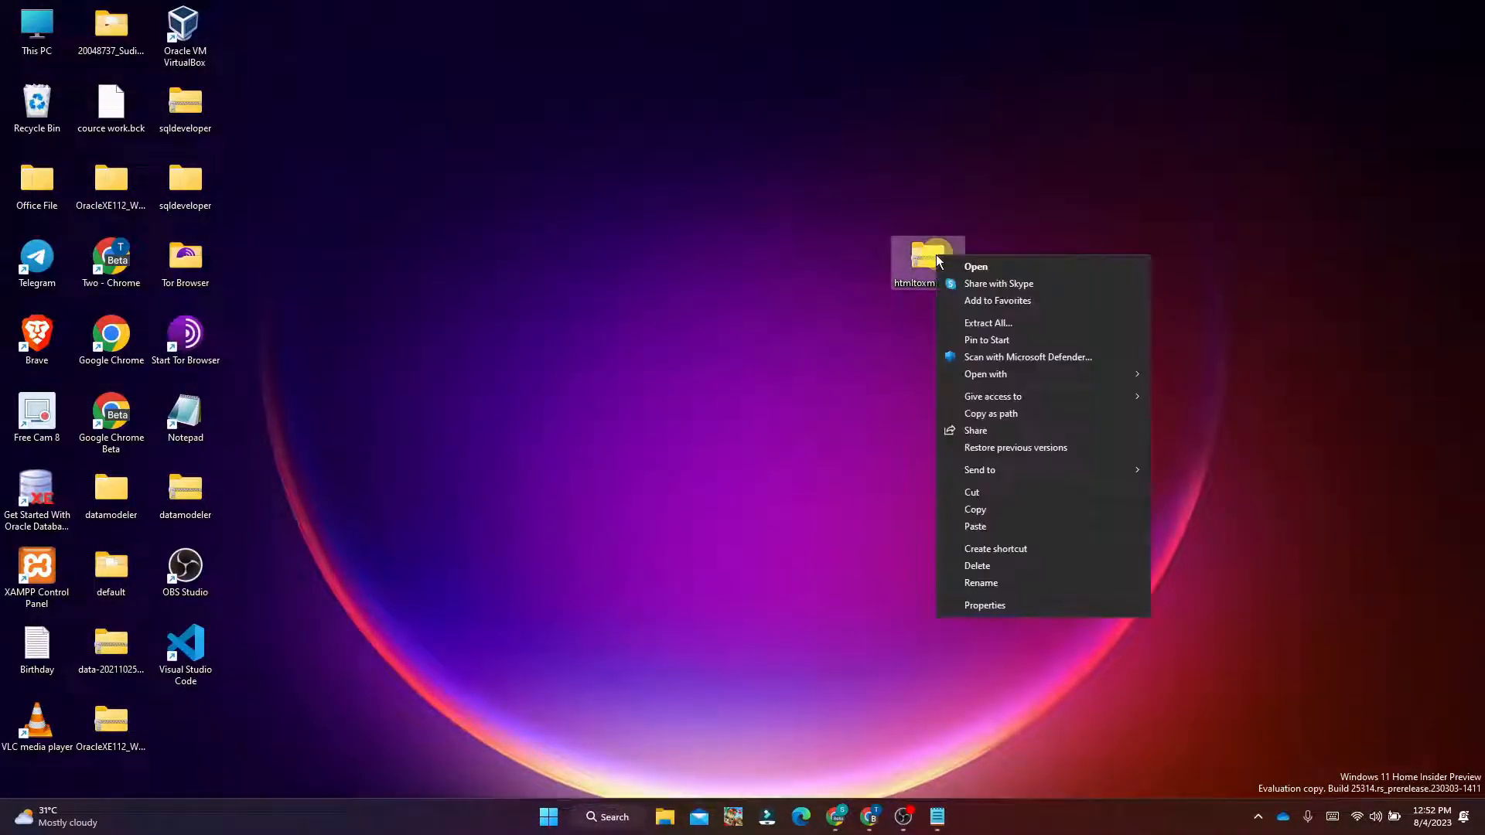
click(1003, 321)
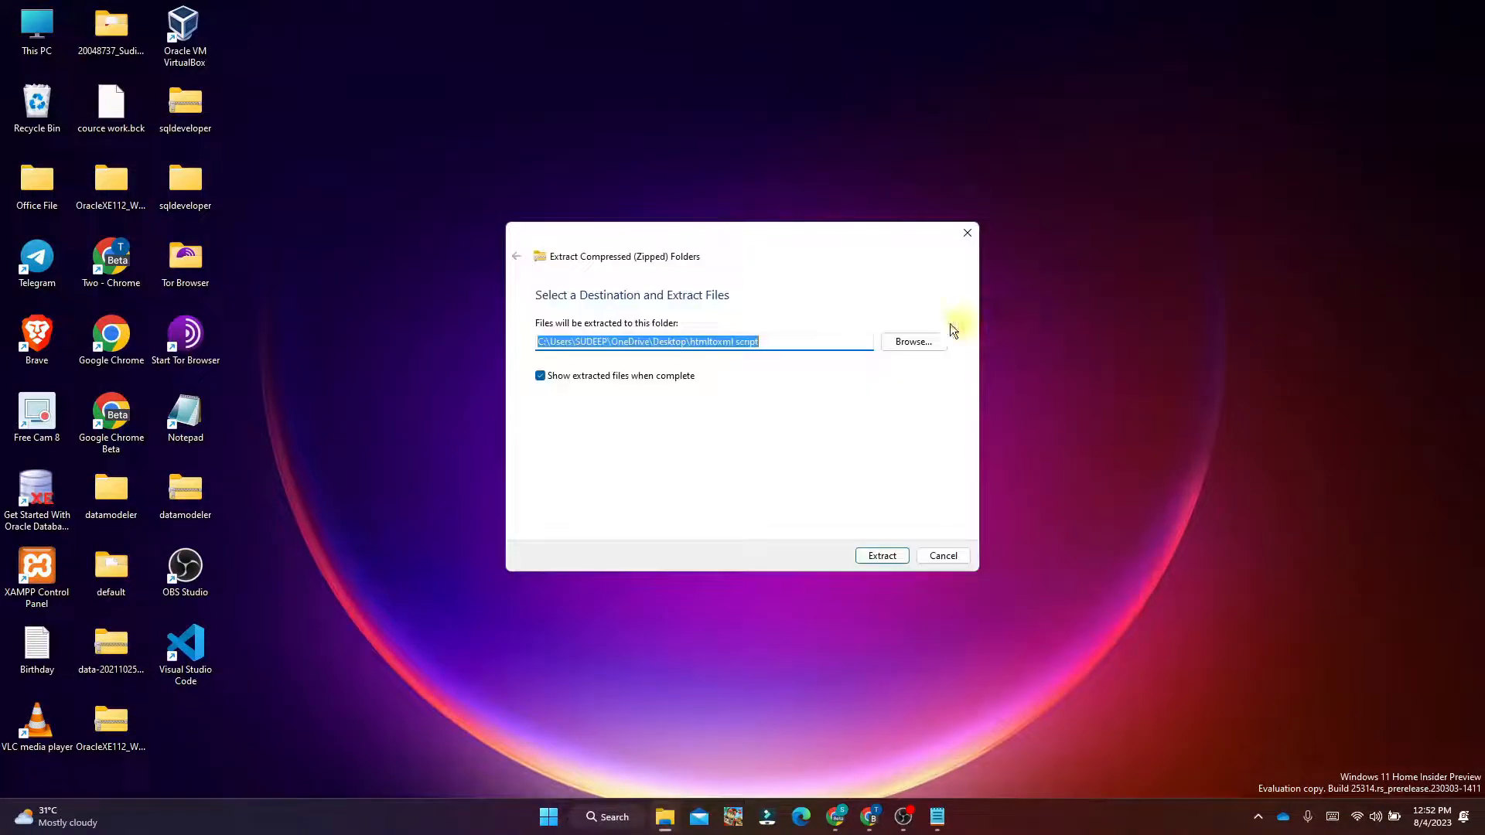
click(880, 553)
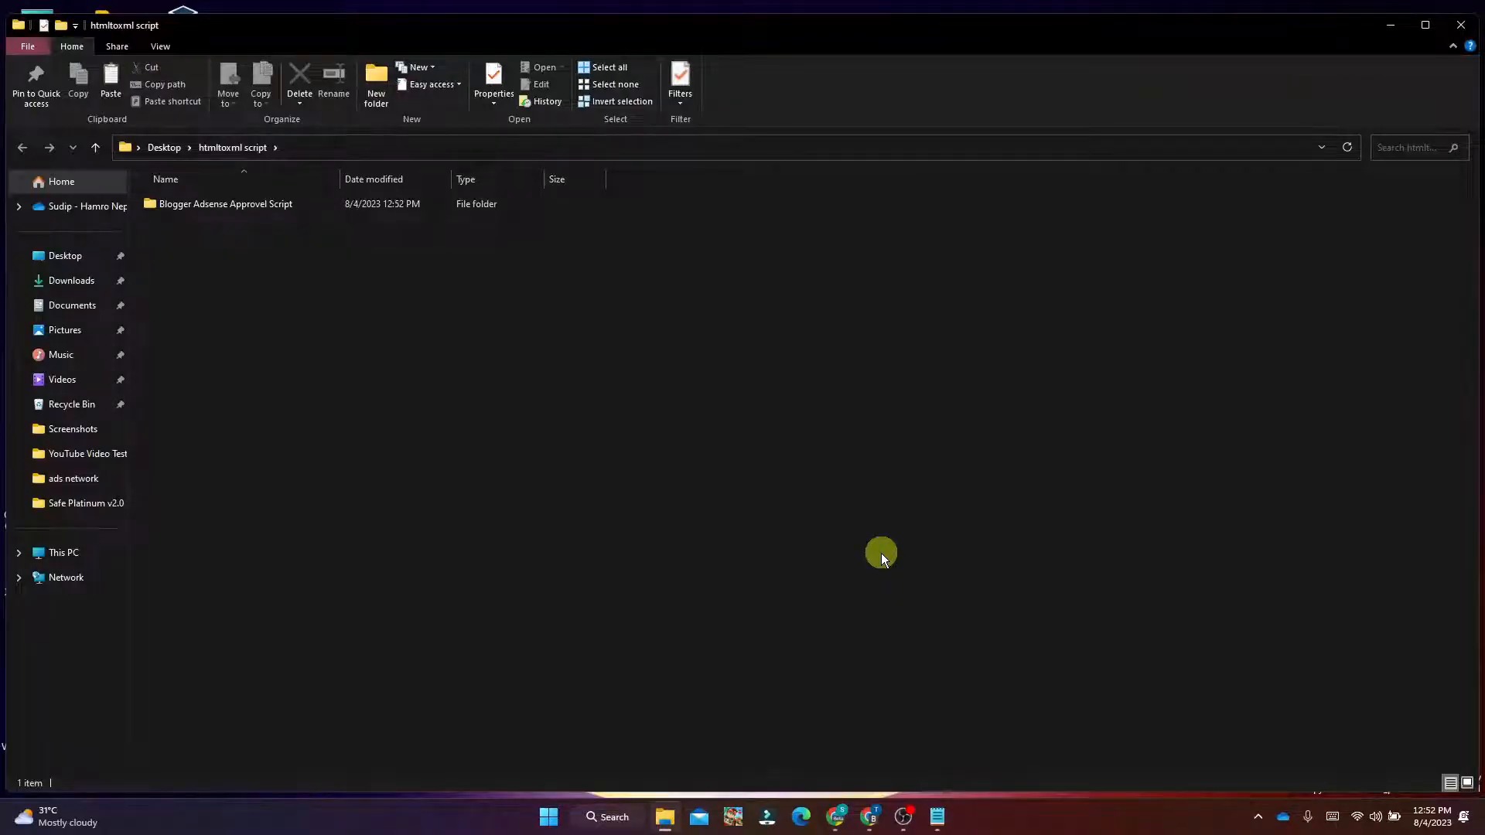
double_click(401, 206)
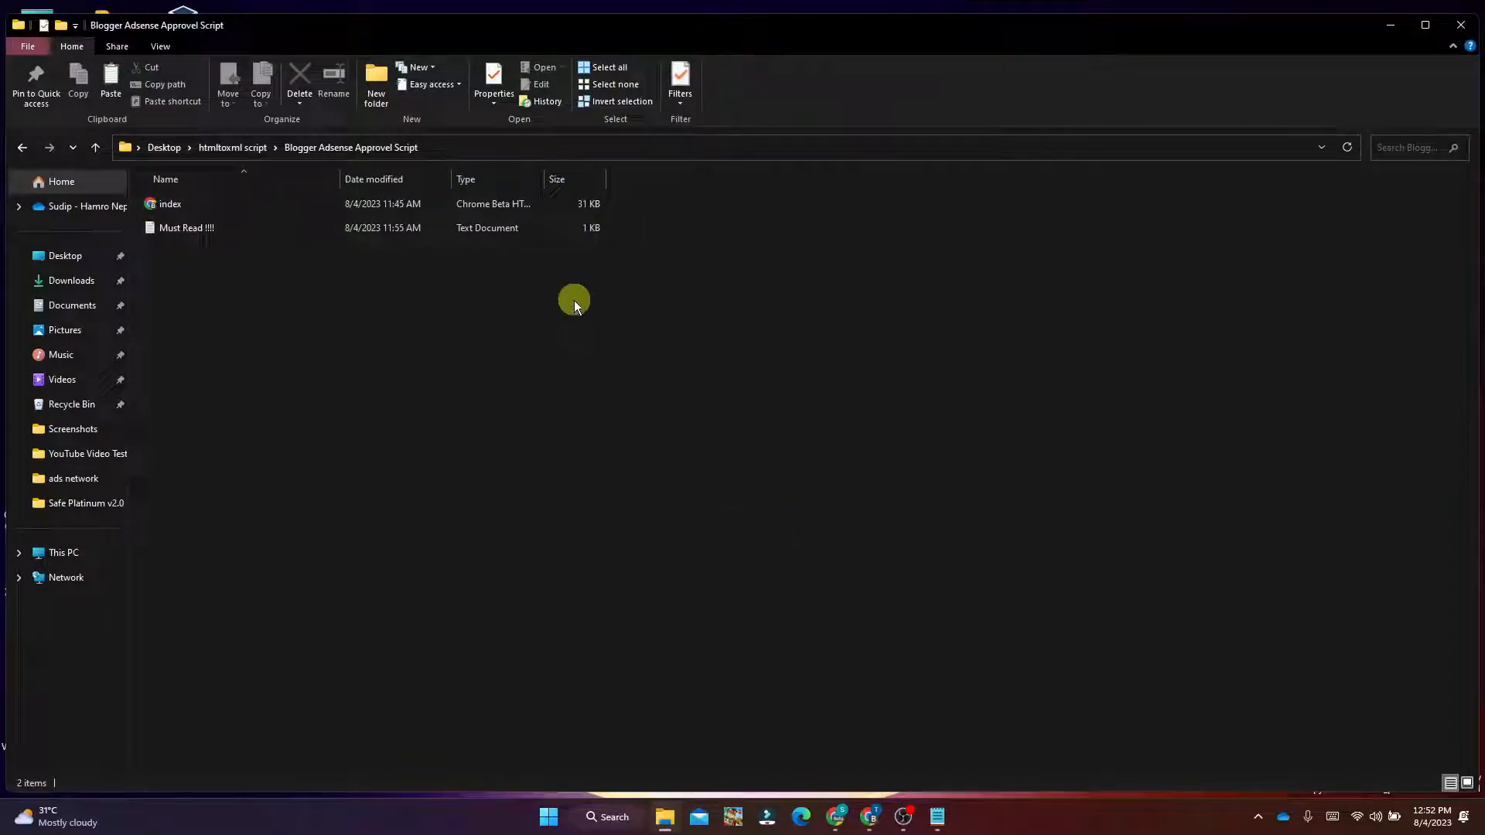
Review the Notepad outline covering Blogger as step 1 and WordPress or any other website as step 2
click(937, 817)
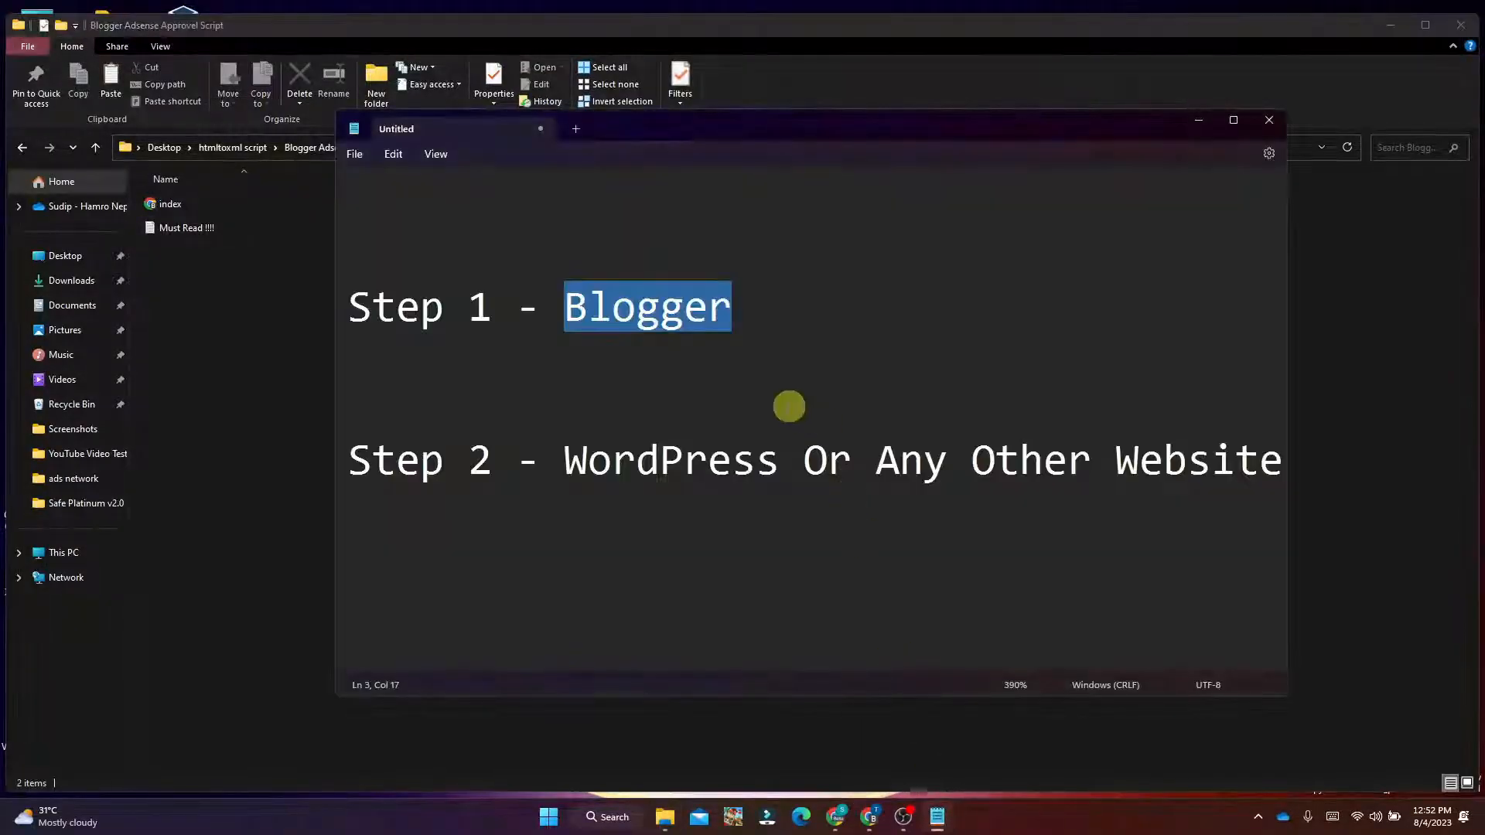
click(564, 306)
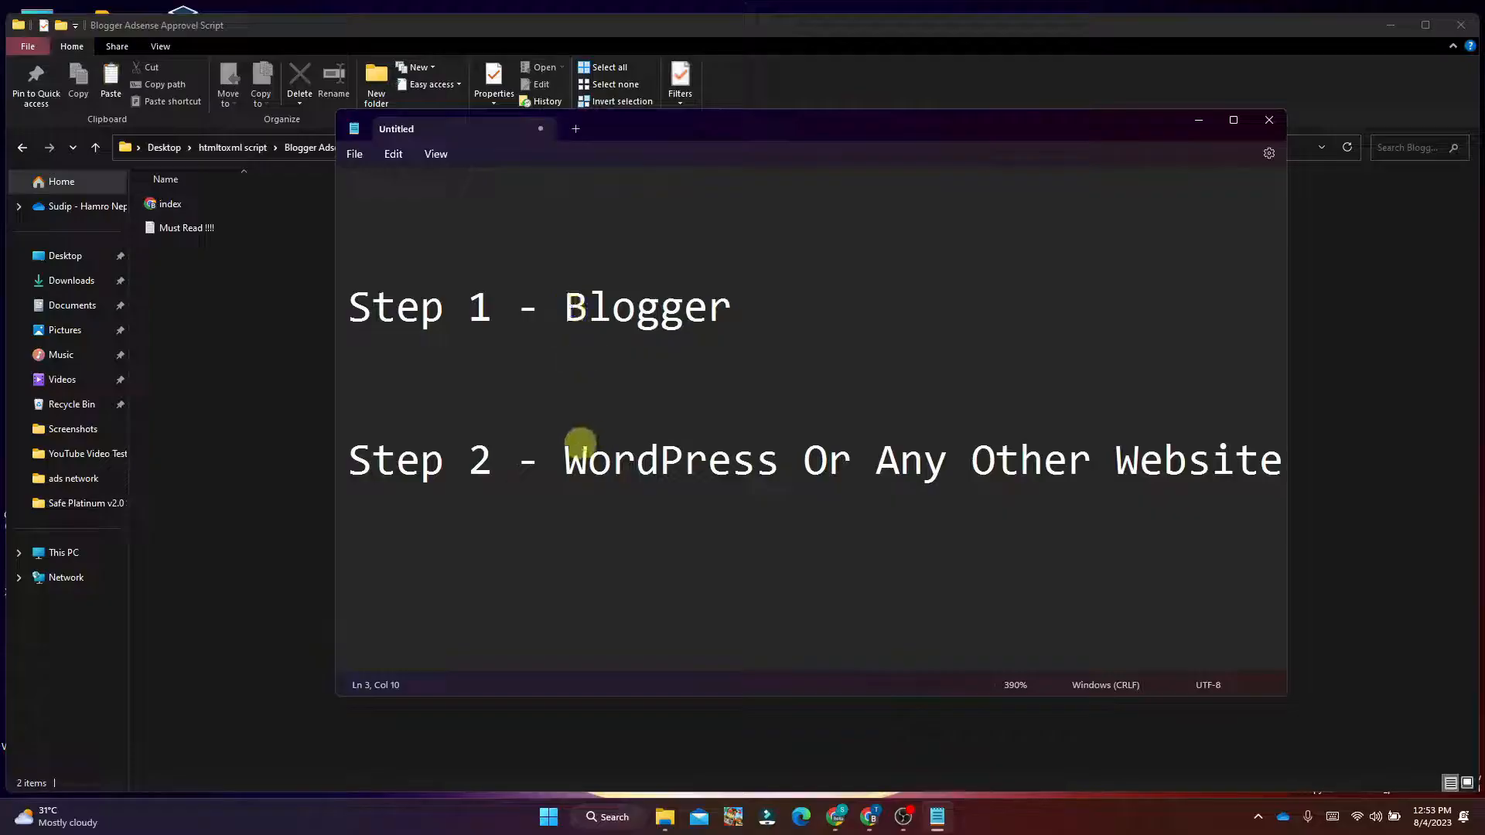
drag(563, 461, 1219, 481)
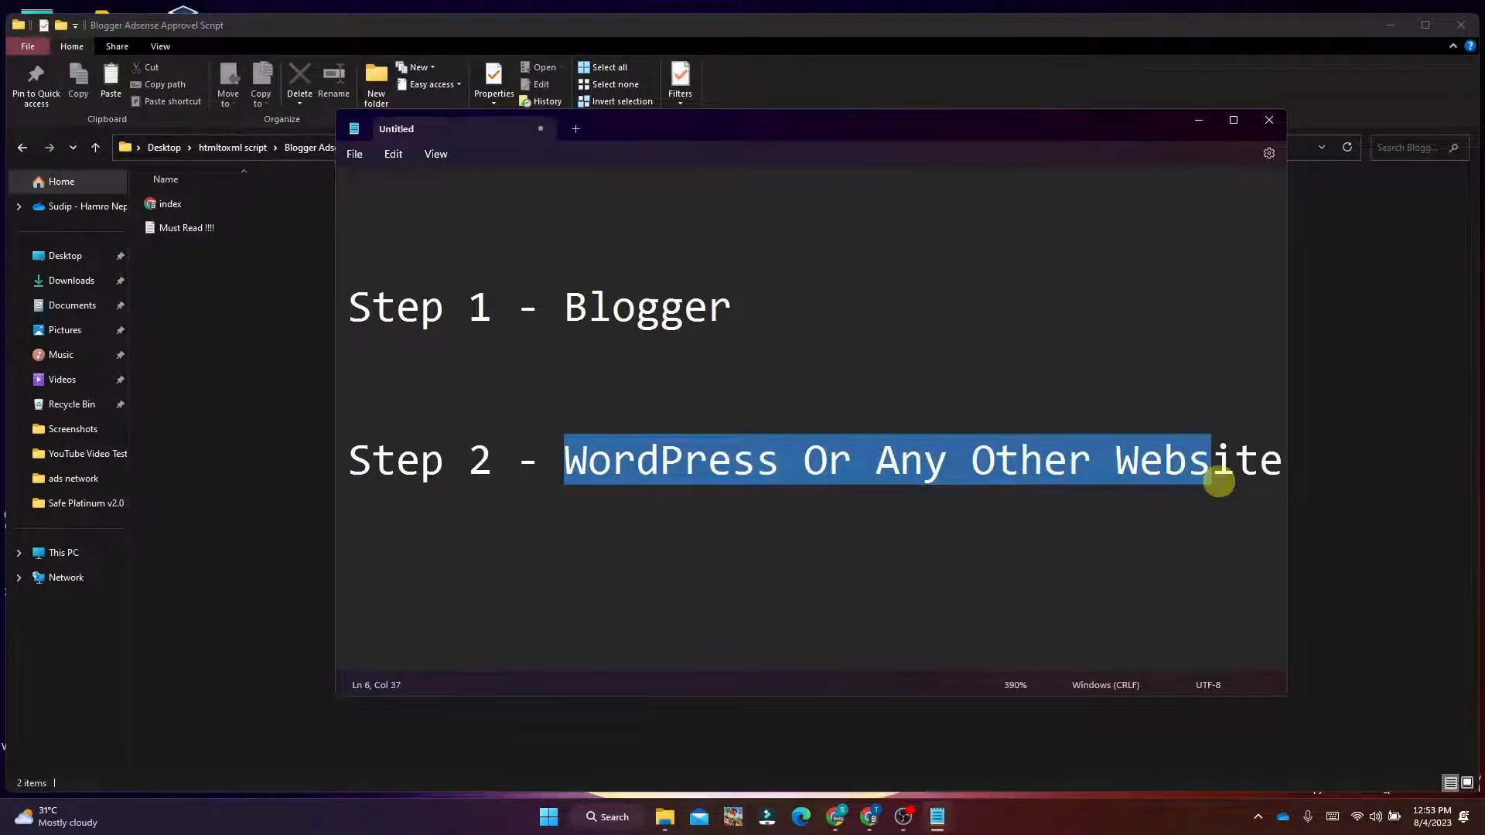
click(1338, 401)
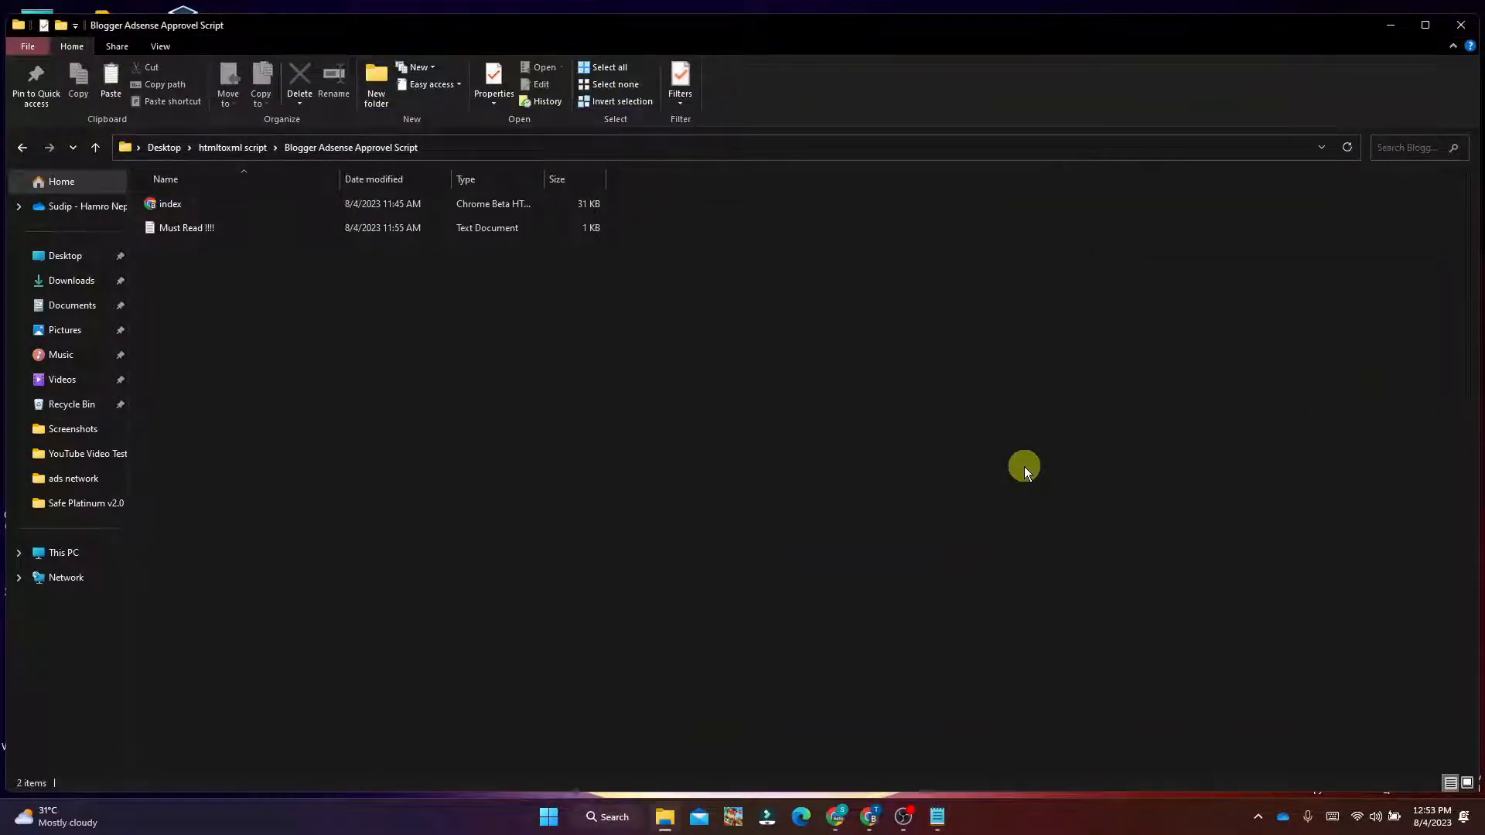
Switch to Chrome and start a new Blogger blog titled "html to xml"
click(869, 818)
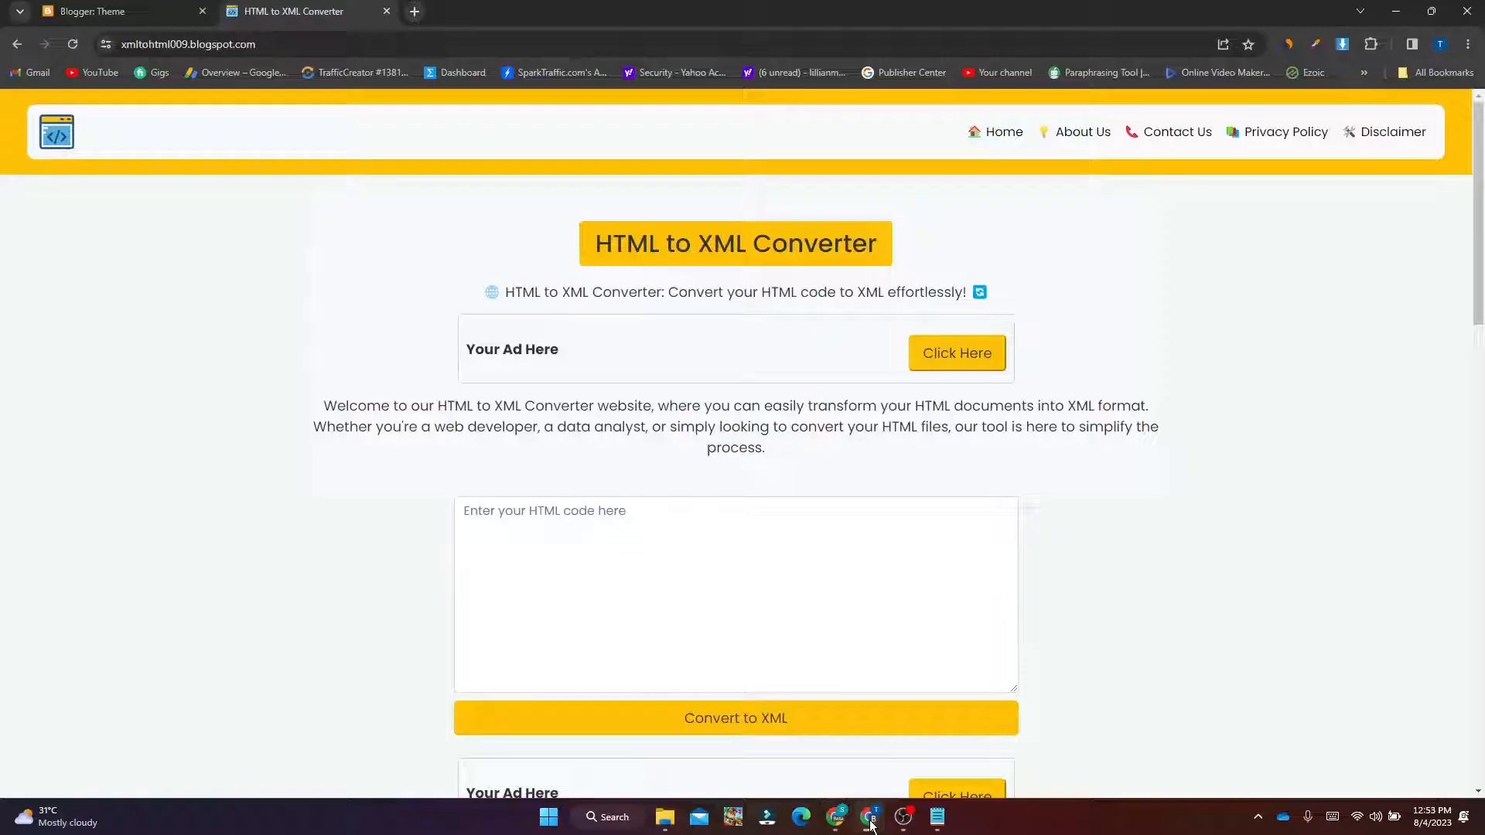
click(161, 9)
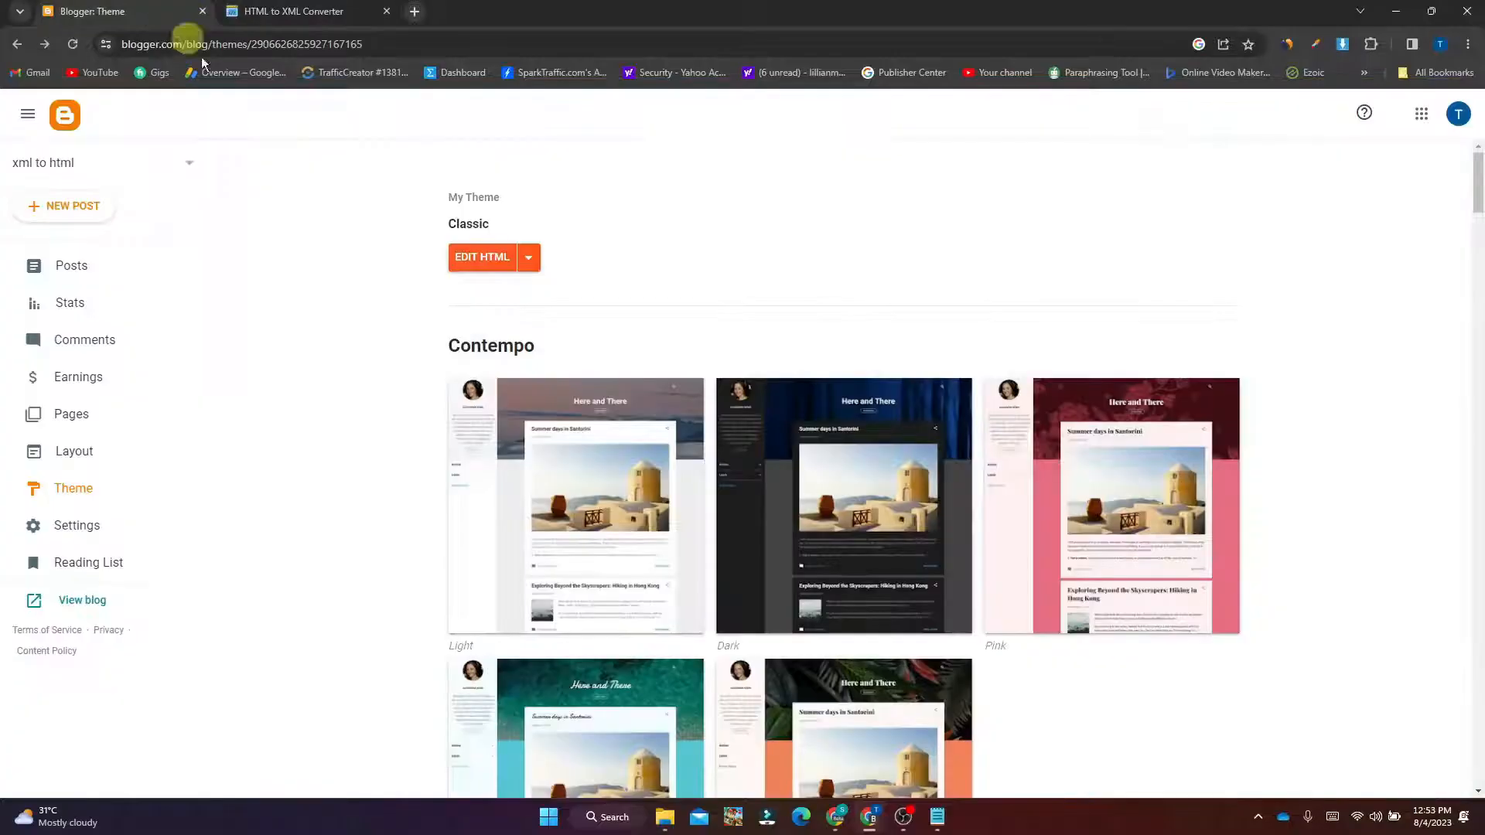
click(154, 167)
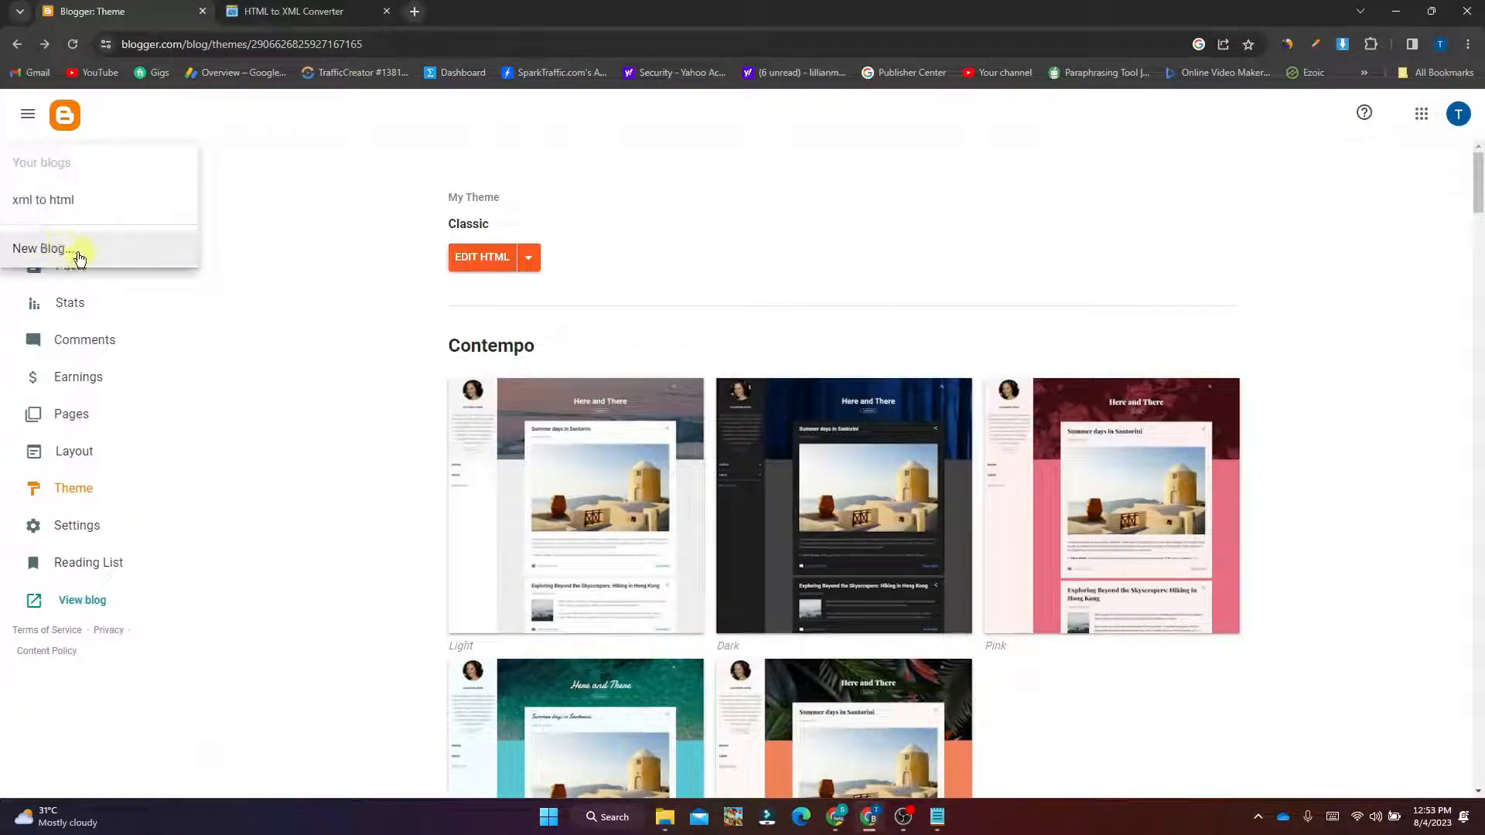
click(78, 253)
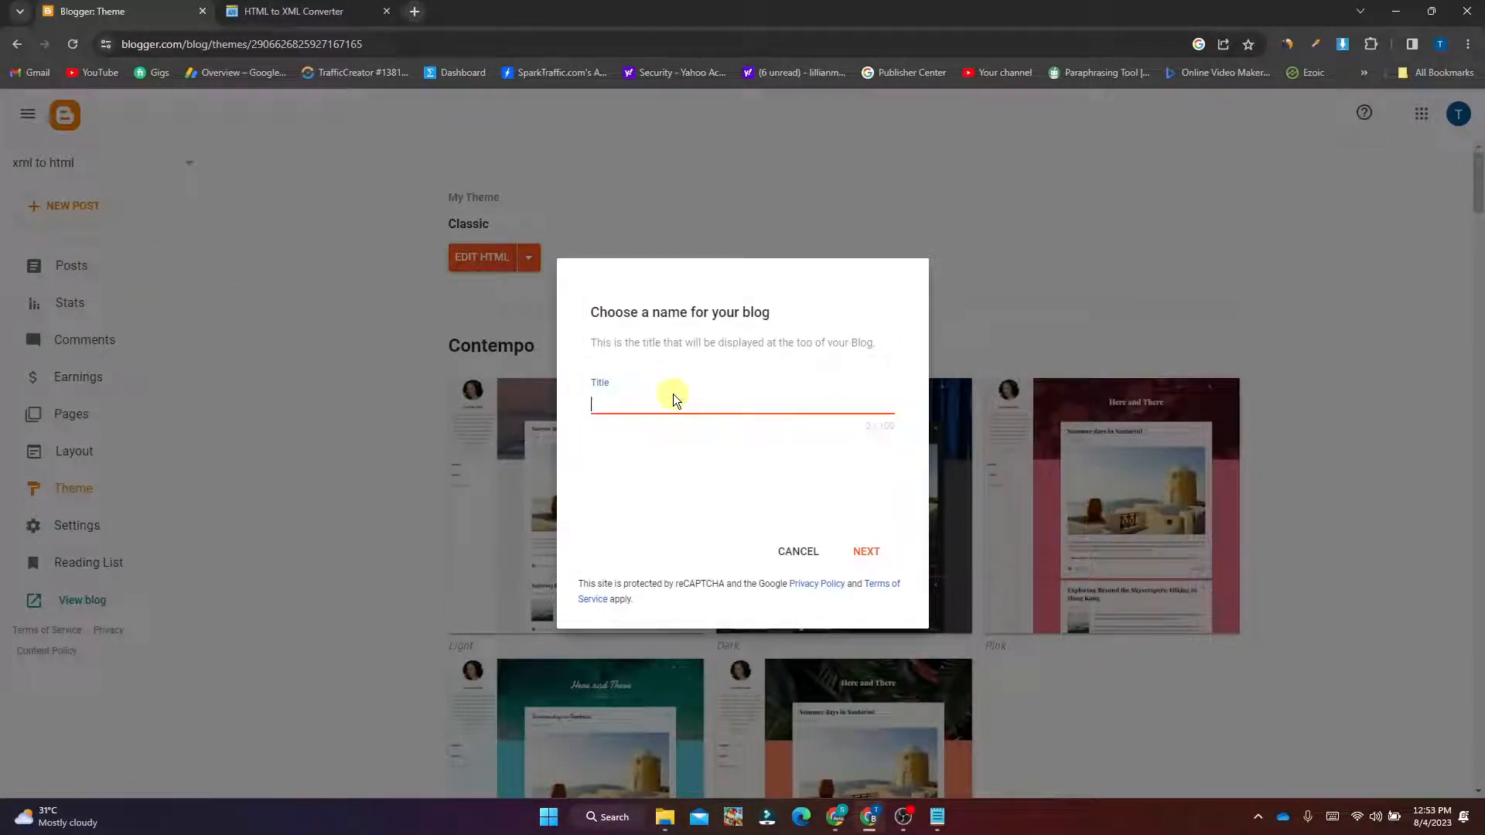
text(xml to)
key(ctrl+a)
key(BackSpace)
text(html to)
key(BackSpace)
text(xml)
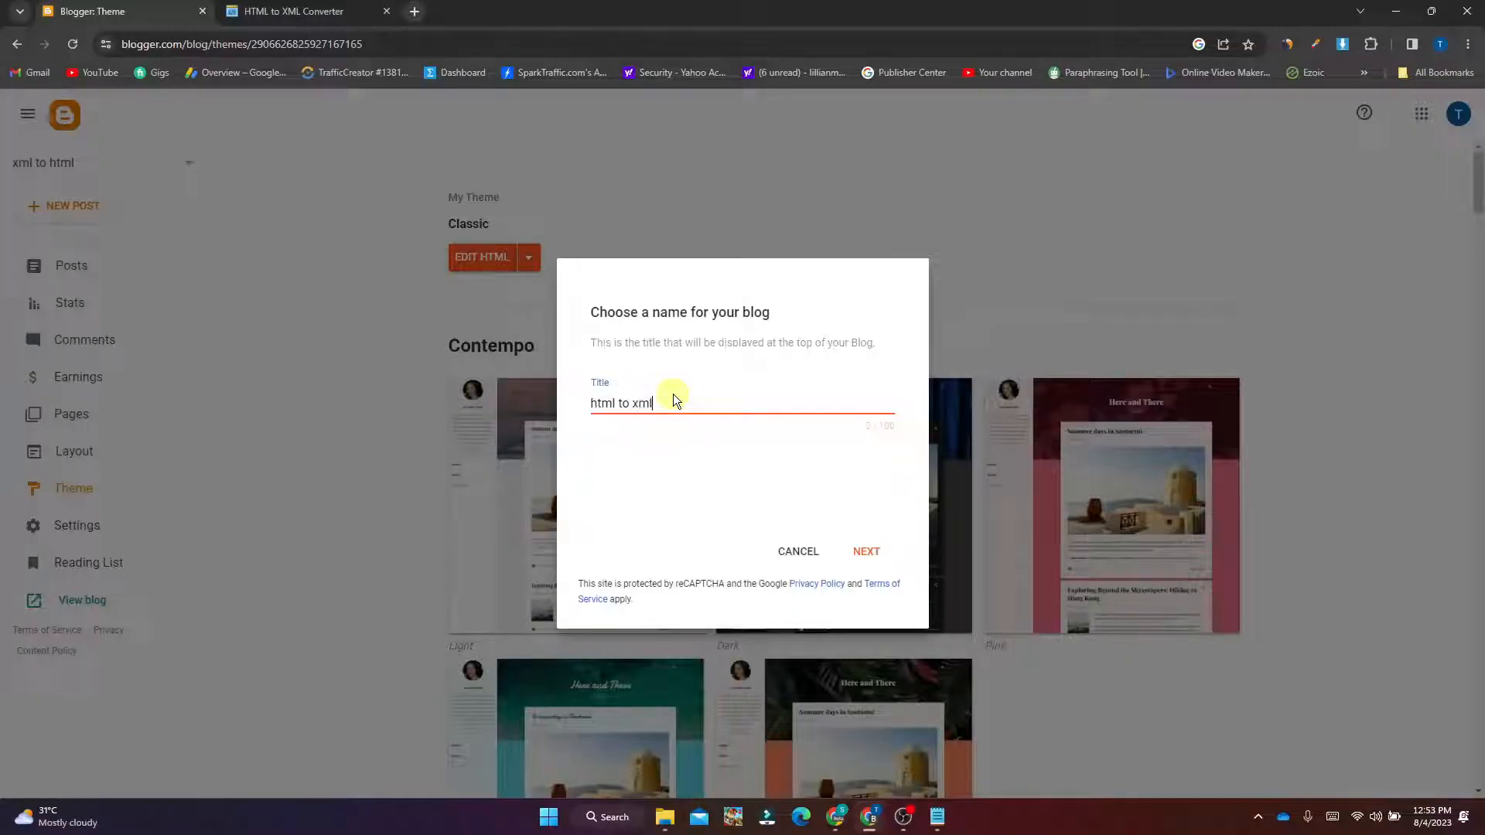
click(865, 551)
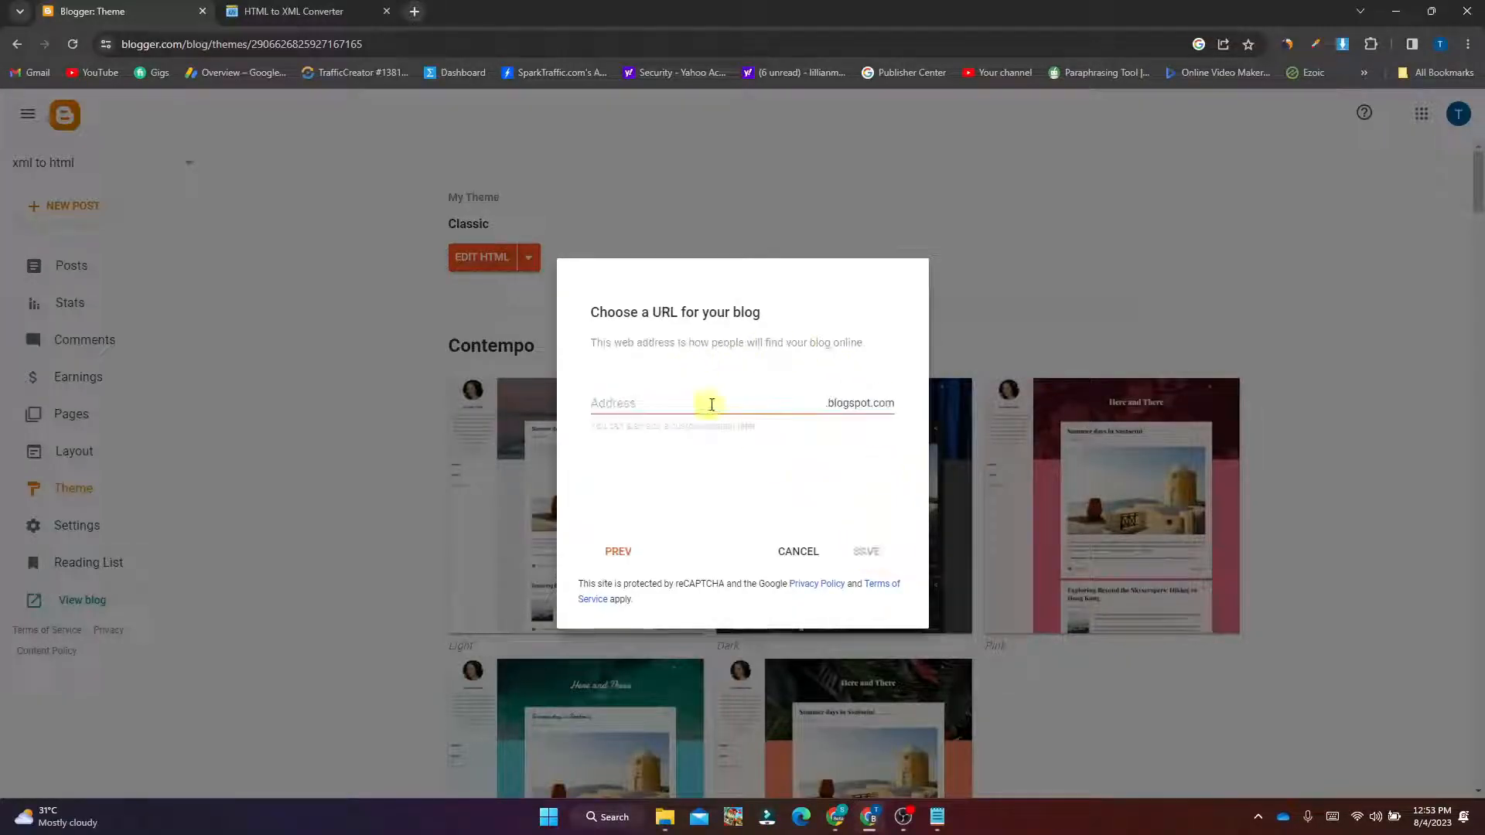
Set the new blog's address to "htmltoxml009" and save the blog
click(652, 408)
text(htmltoxml009)
click(862, 554)
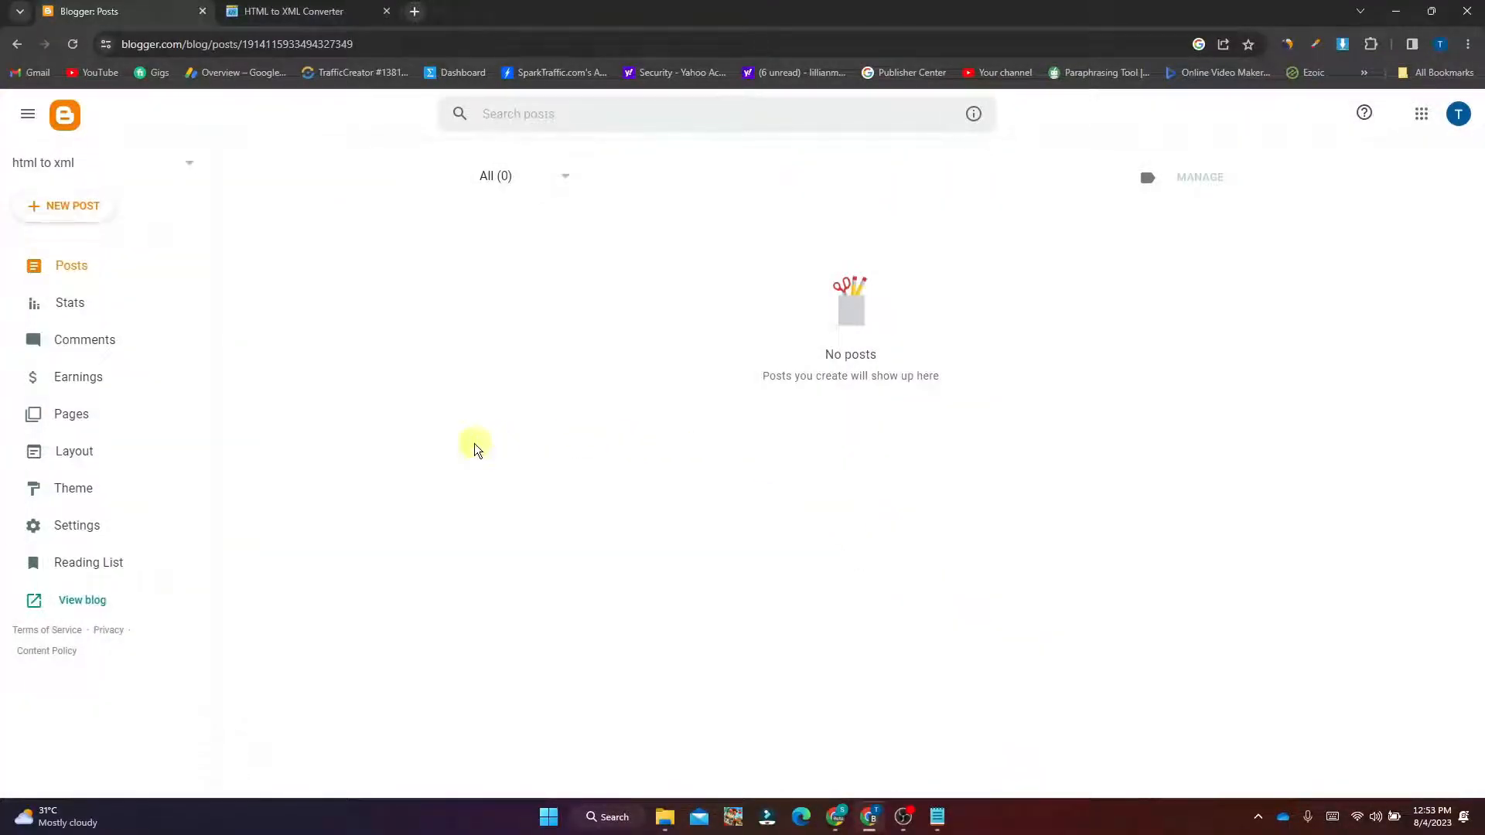
Apply the Simple Bold theme to the "html to xml" blog and accept the gadget visibility notice
click(78, 495)
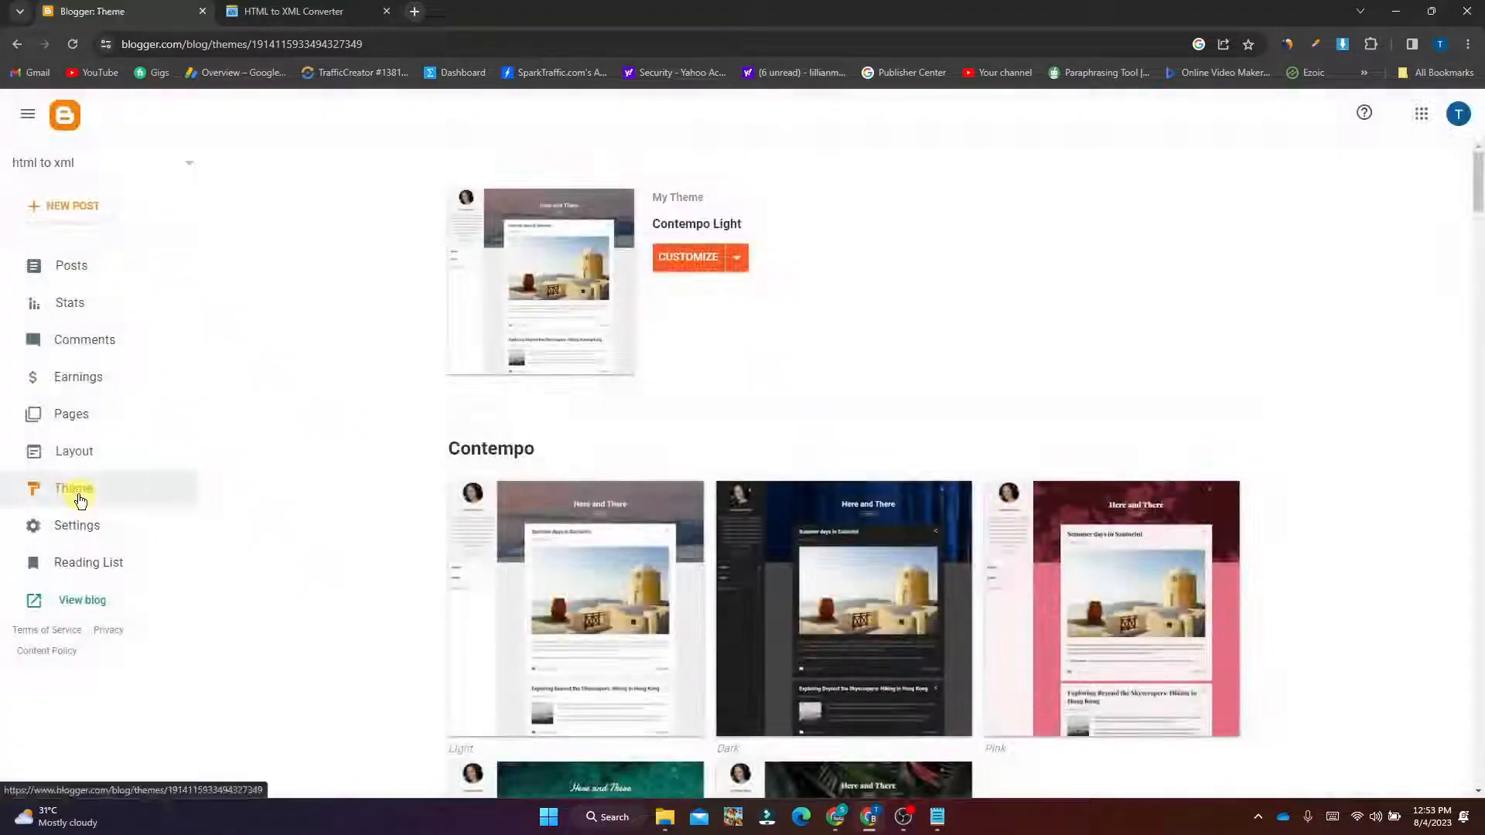
drag(1477, 193, 1421, 463)
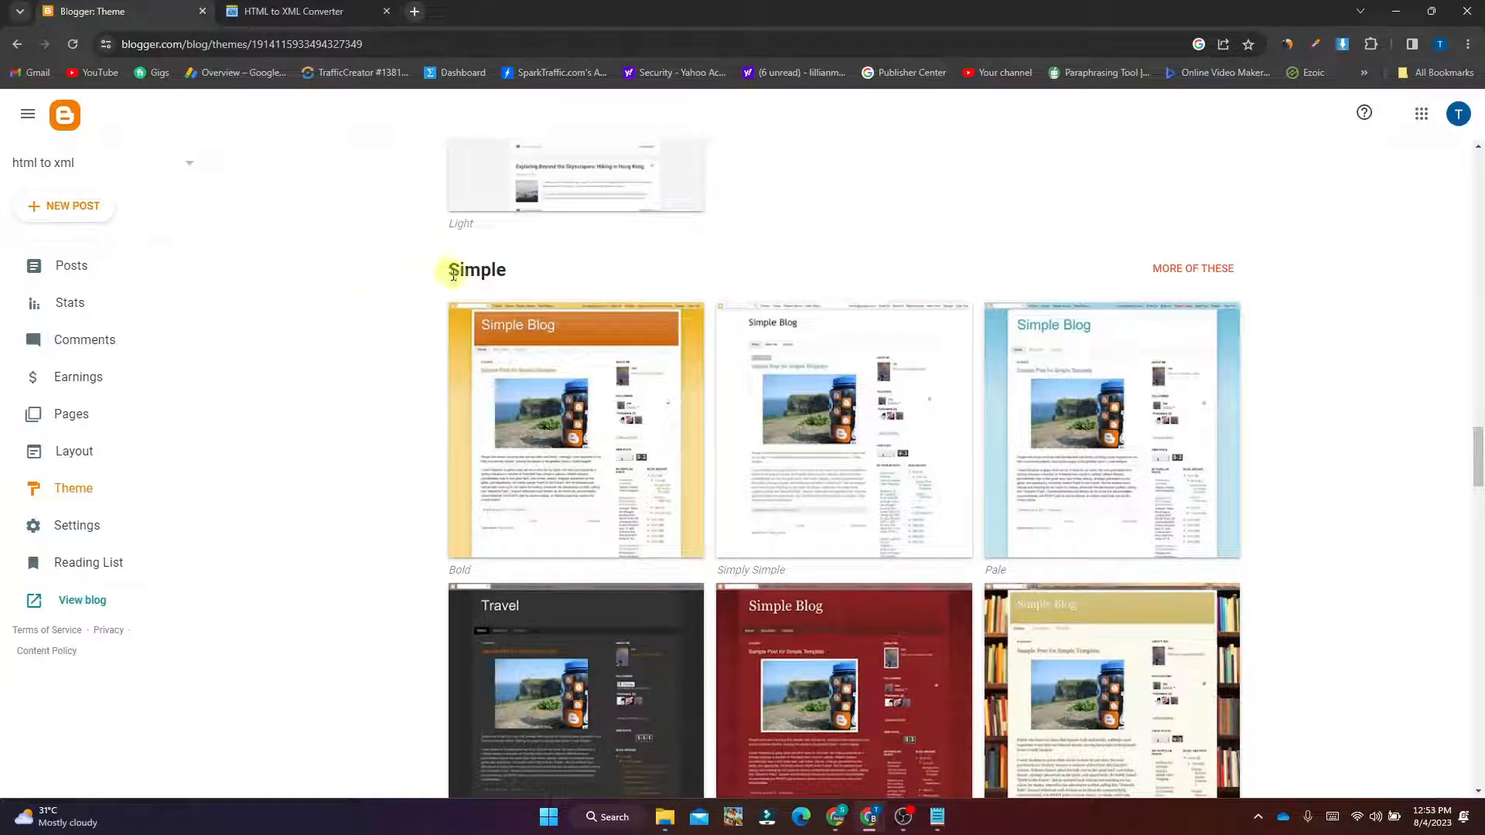
drag(453, 269, 545, 273)
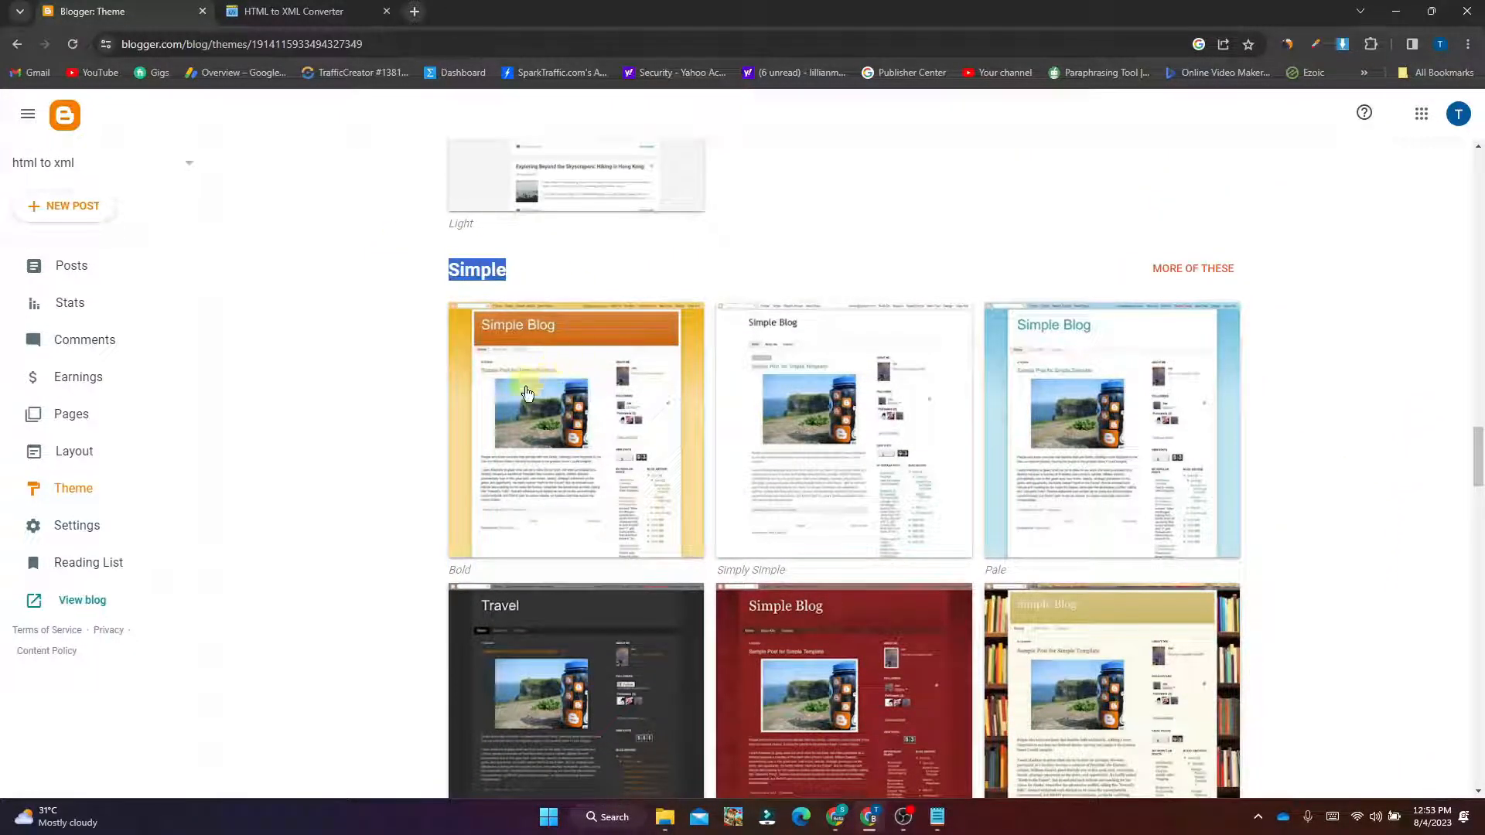
click(558, 394)
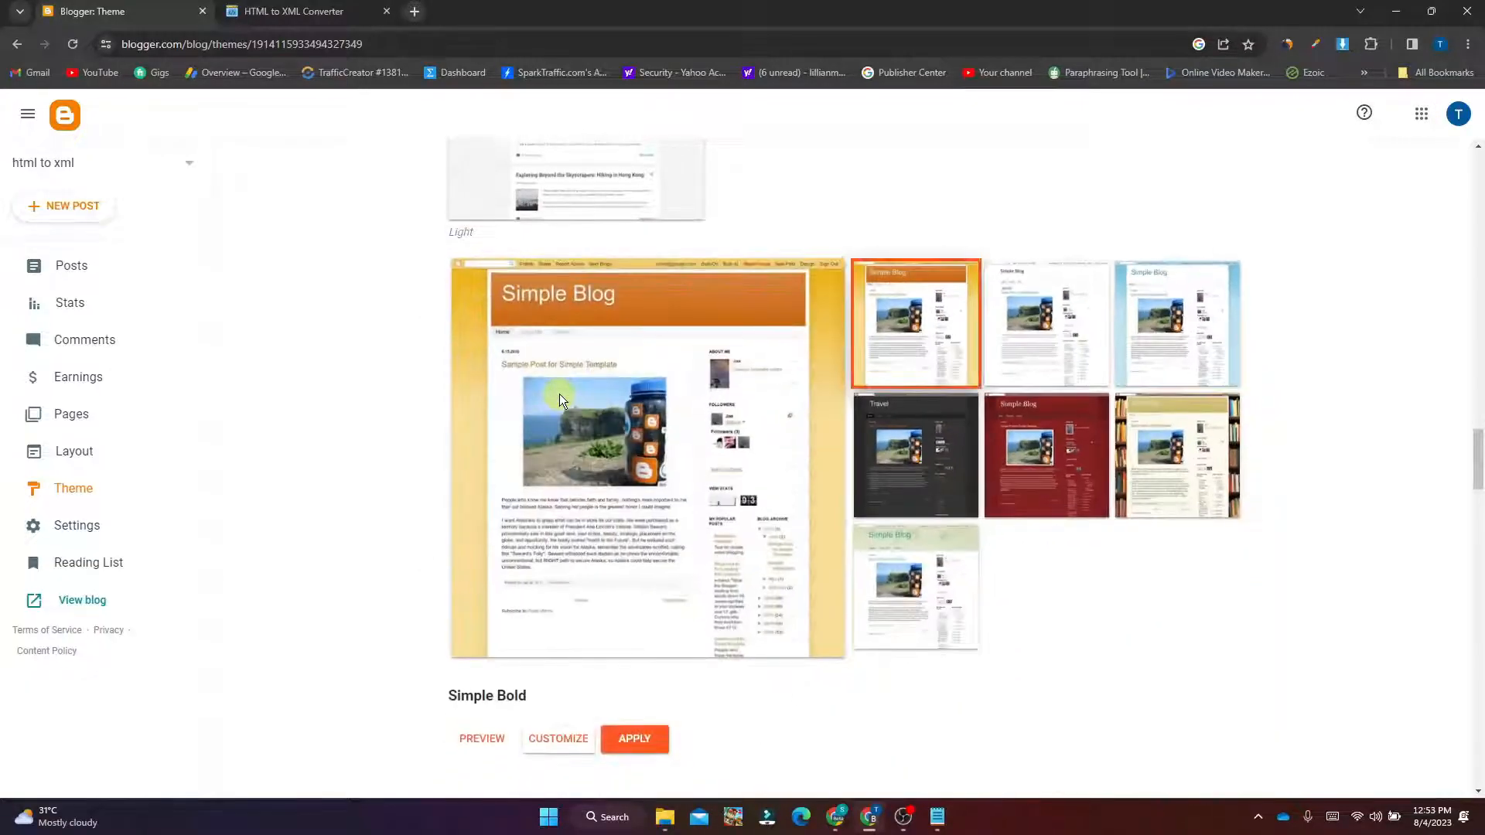
click(634, 747)
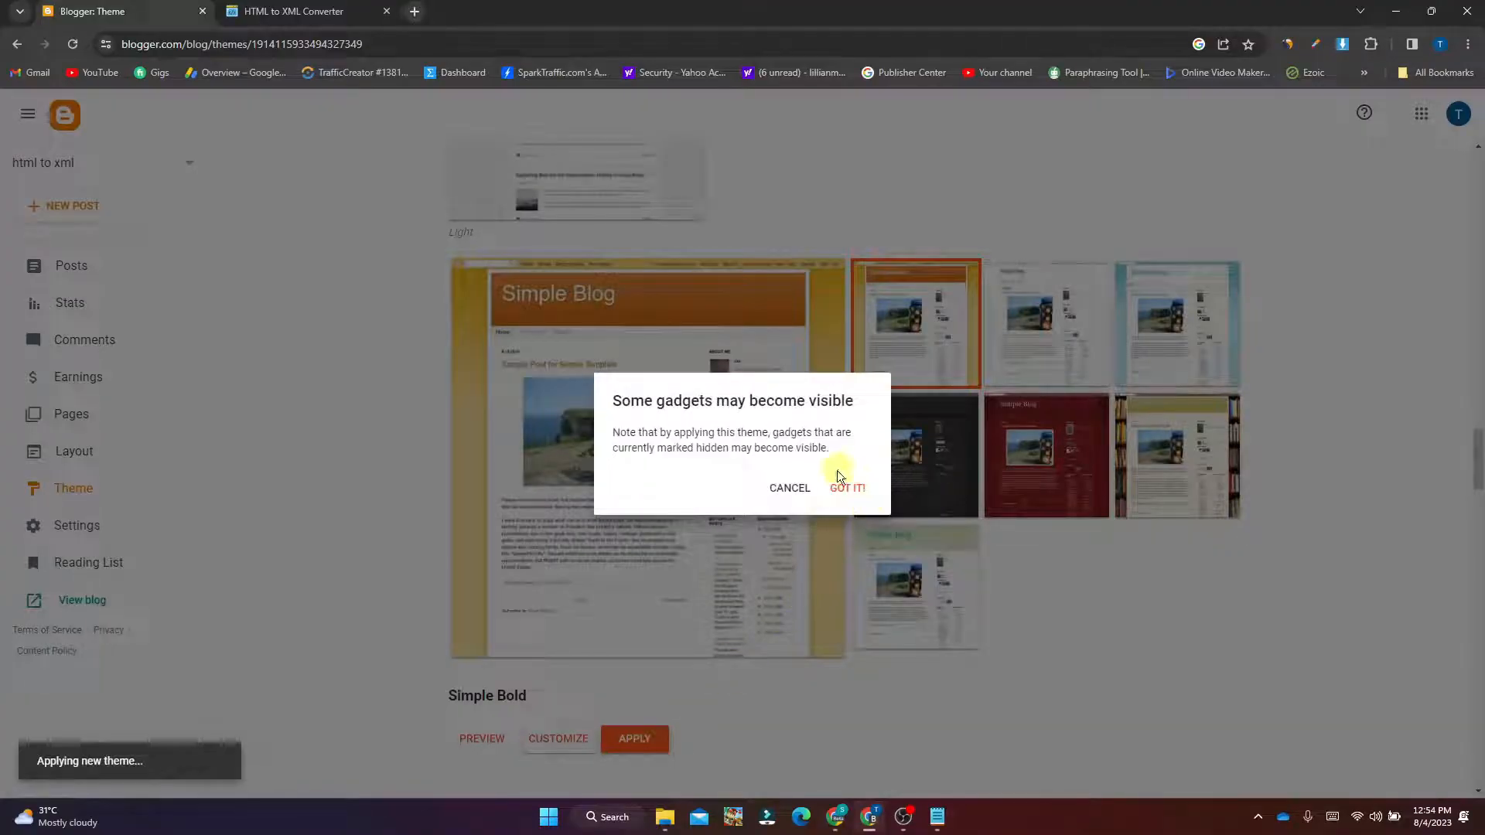
click(845, 487)
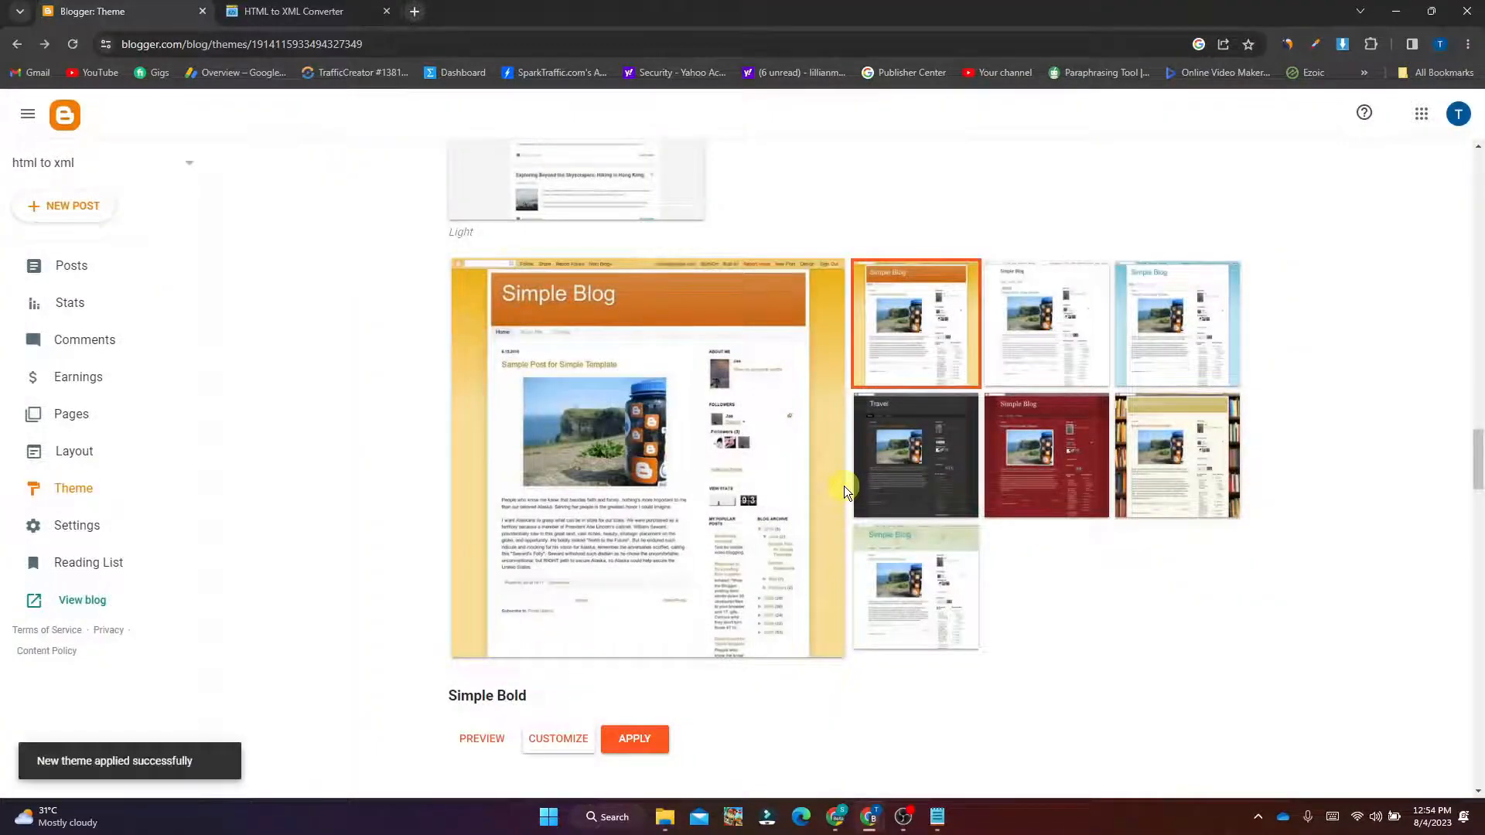
View the live "html to xml" blog and compare it with the HTML to XML Converter demo site
drag(1478, 464, 1478, 151)
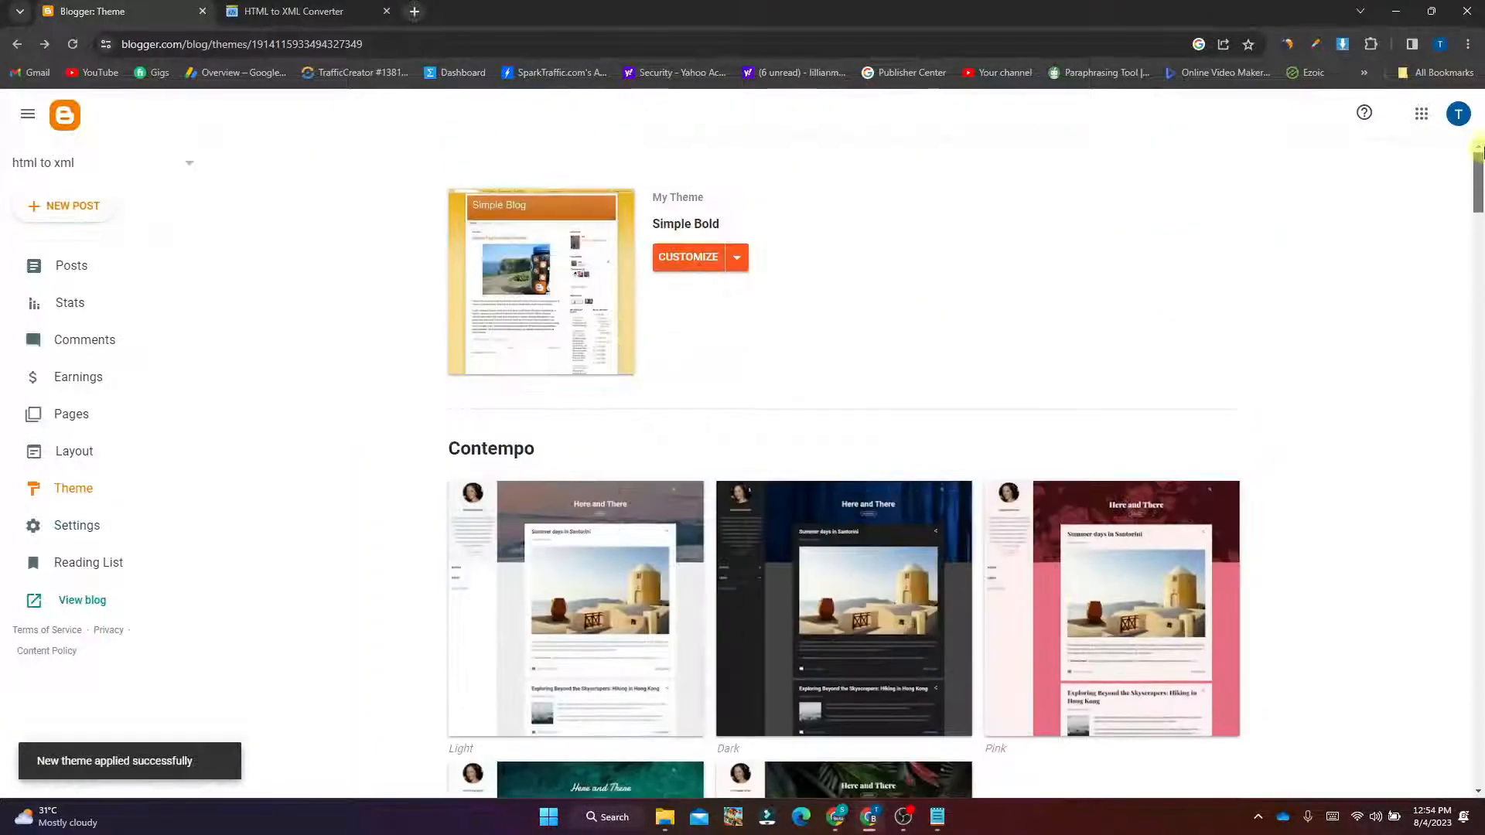
click(111, 606)
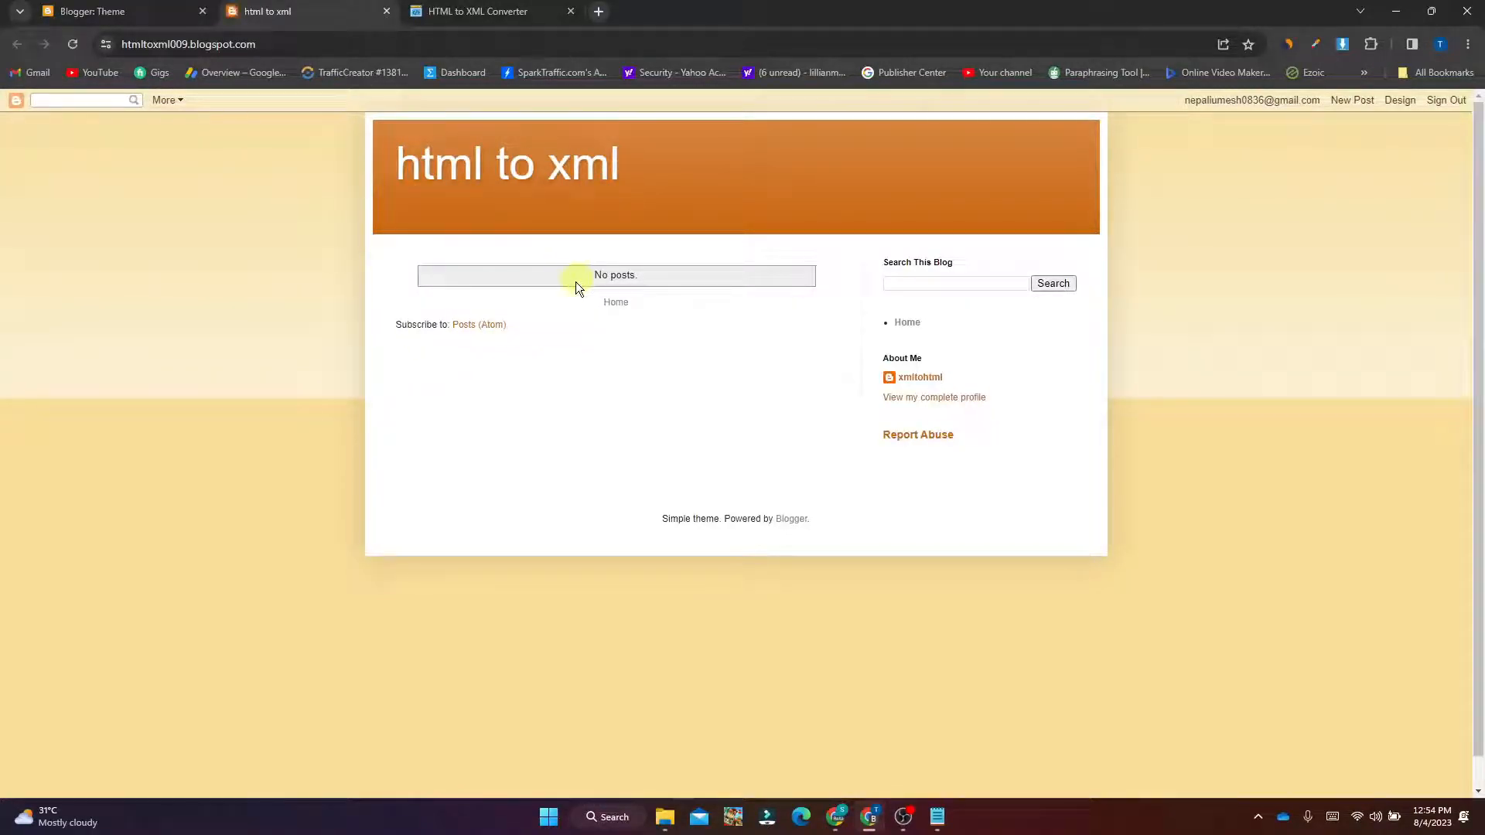
click(514, 8)
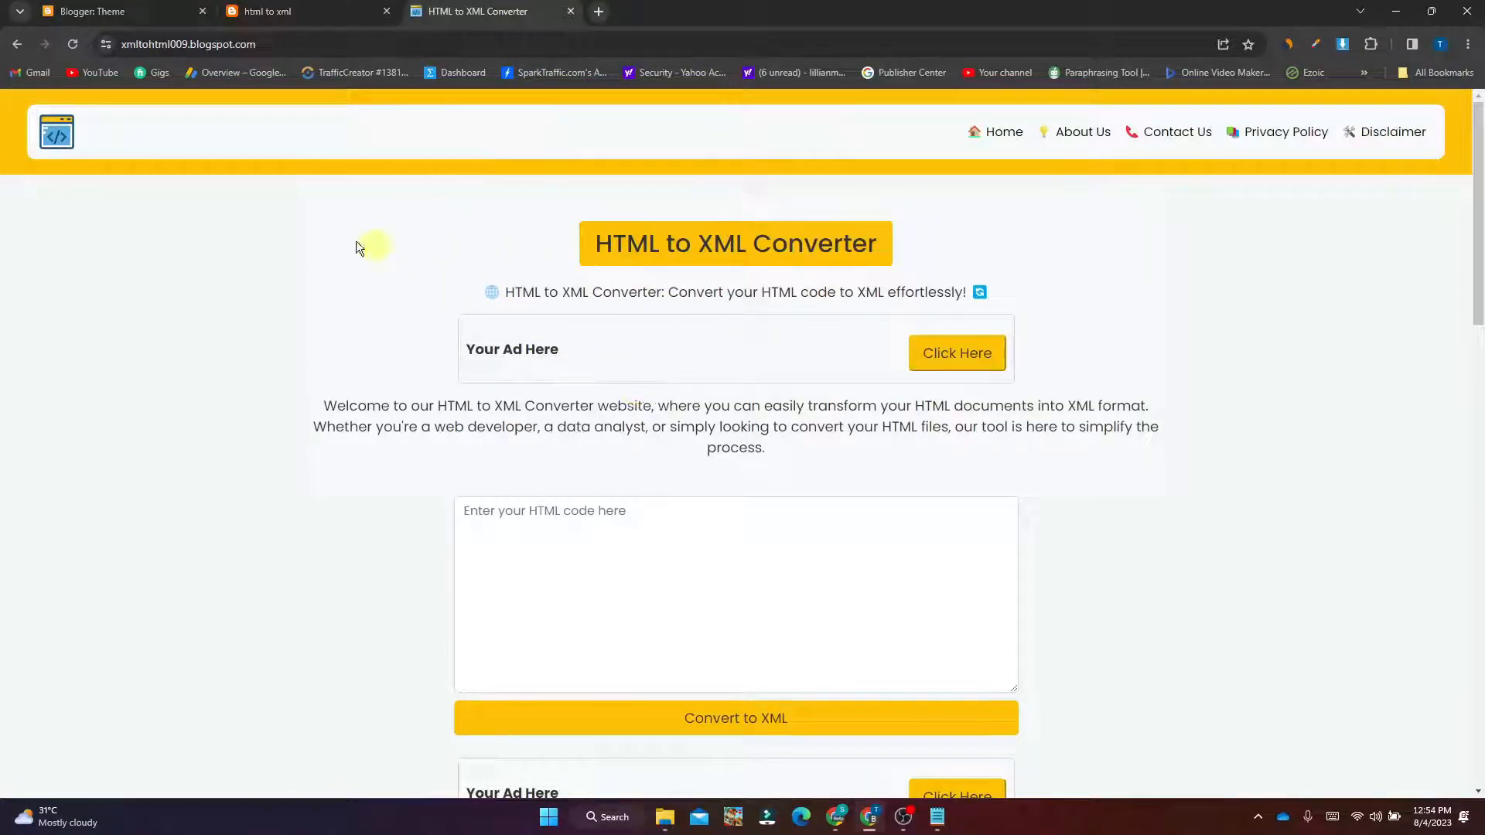
Switch the blog's theme to the first generation Classic theme without making a backup
click(131, 11)
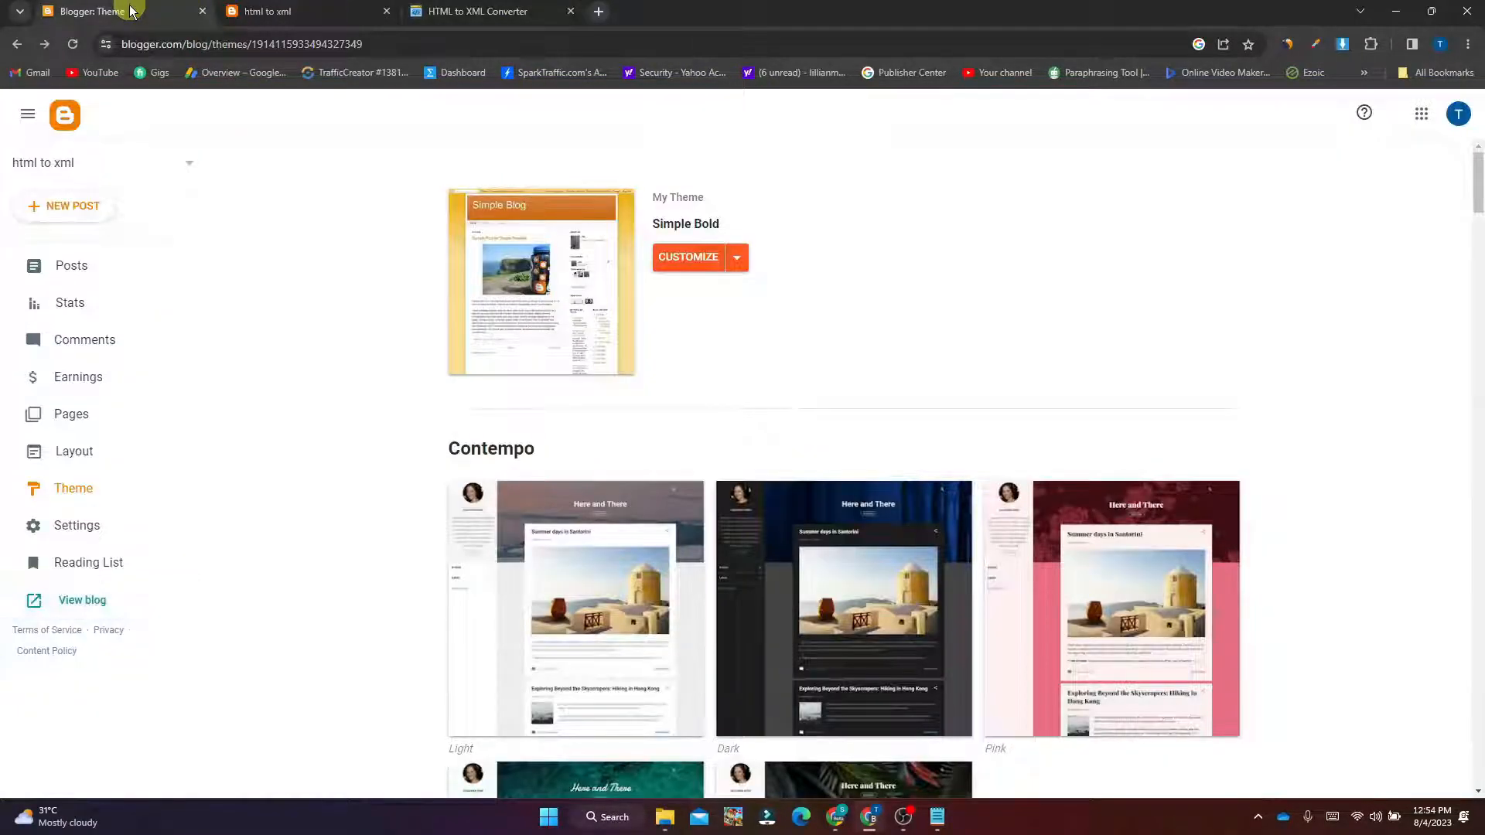
click(739, 259)
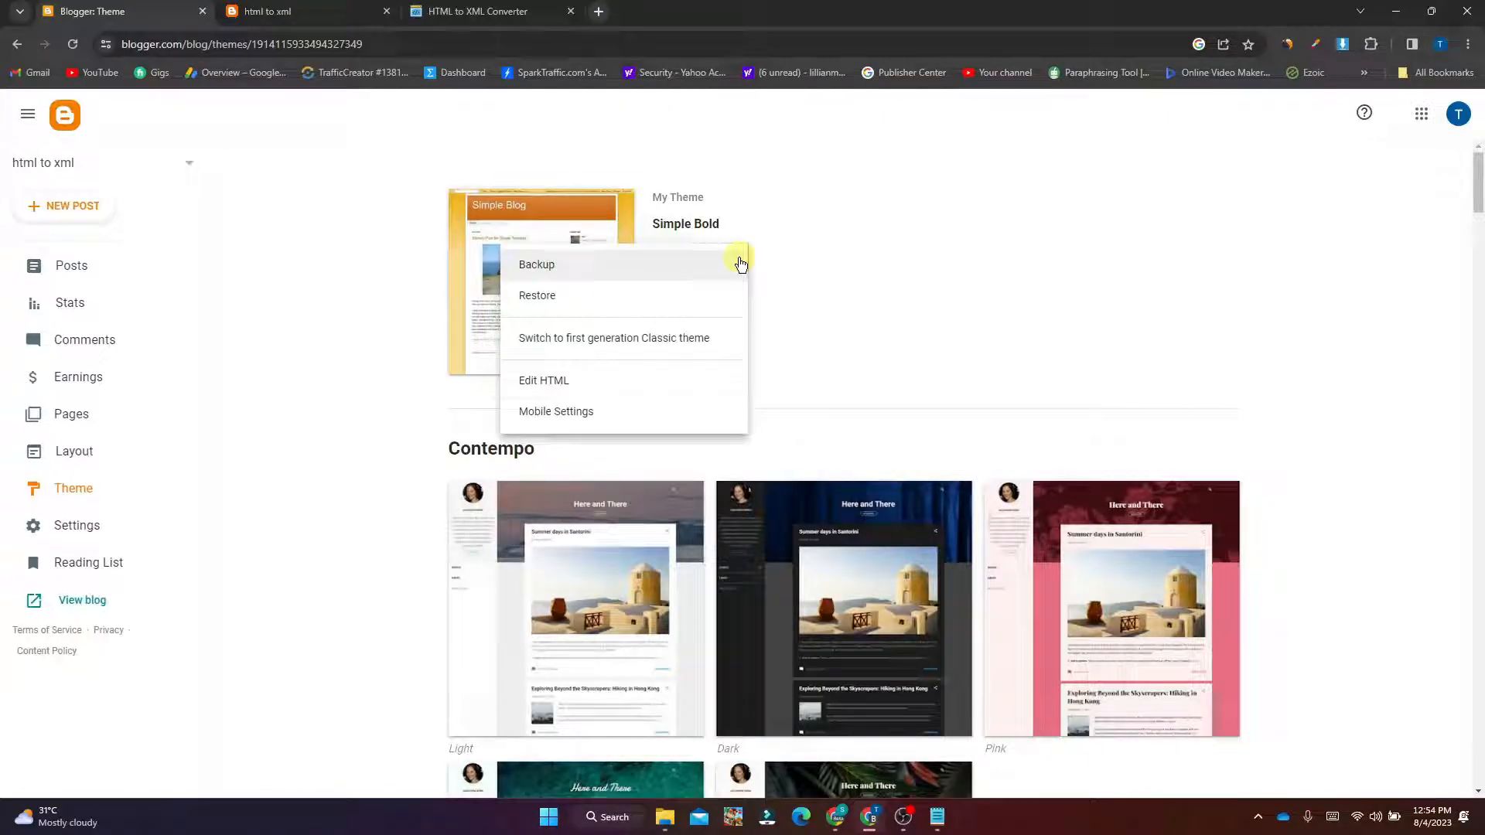
click(630, 342)
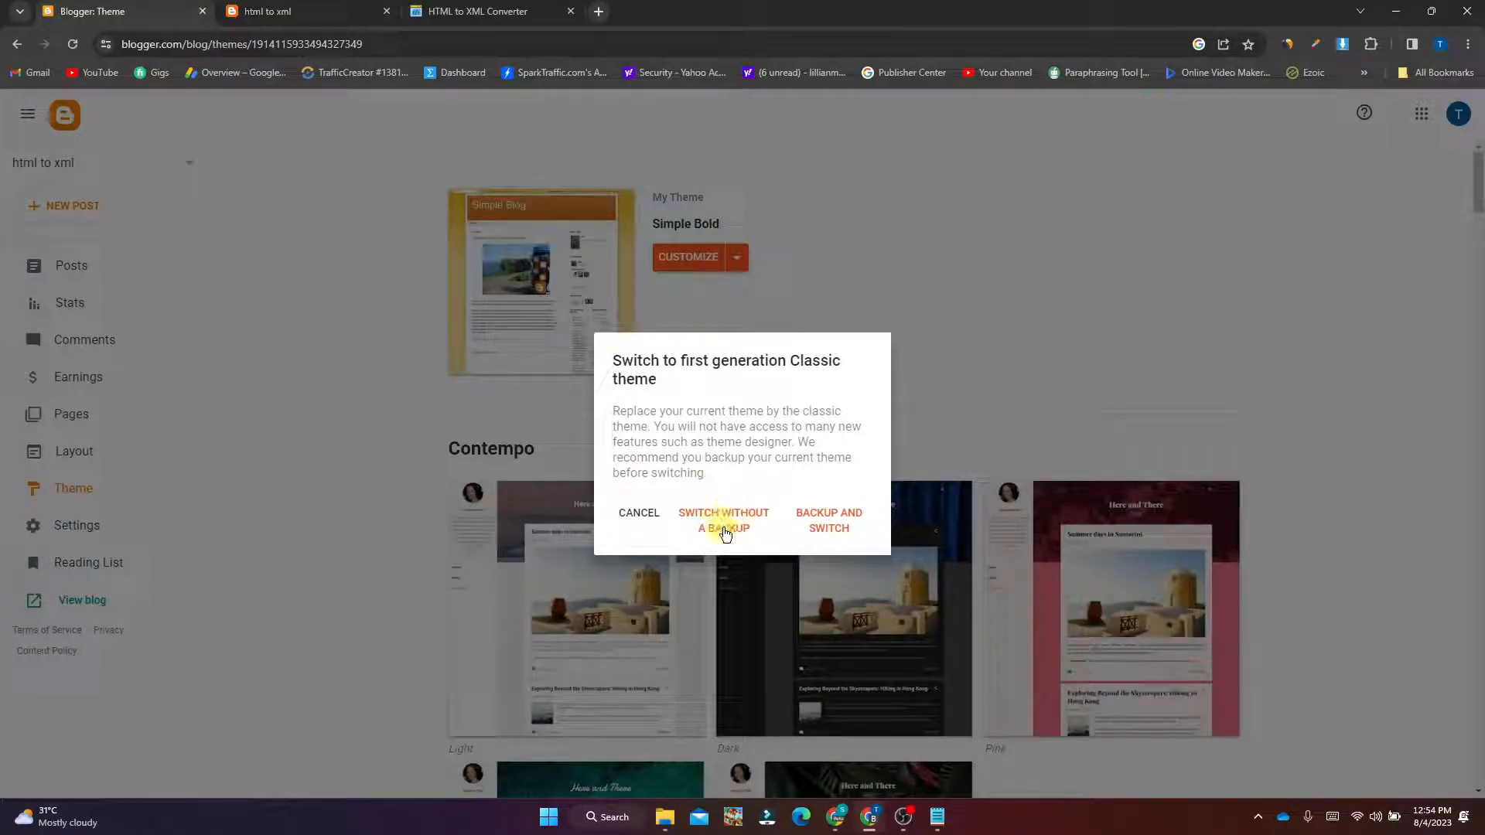
click(723, 530)
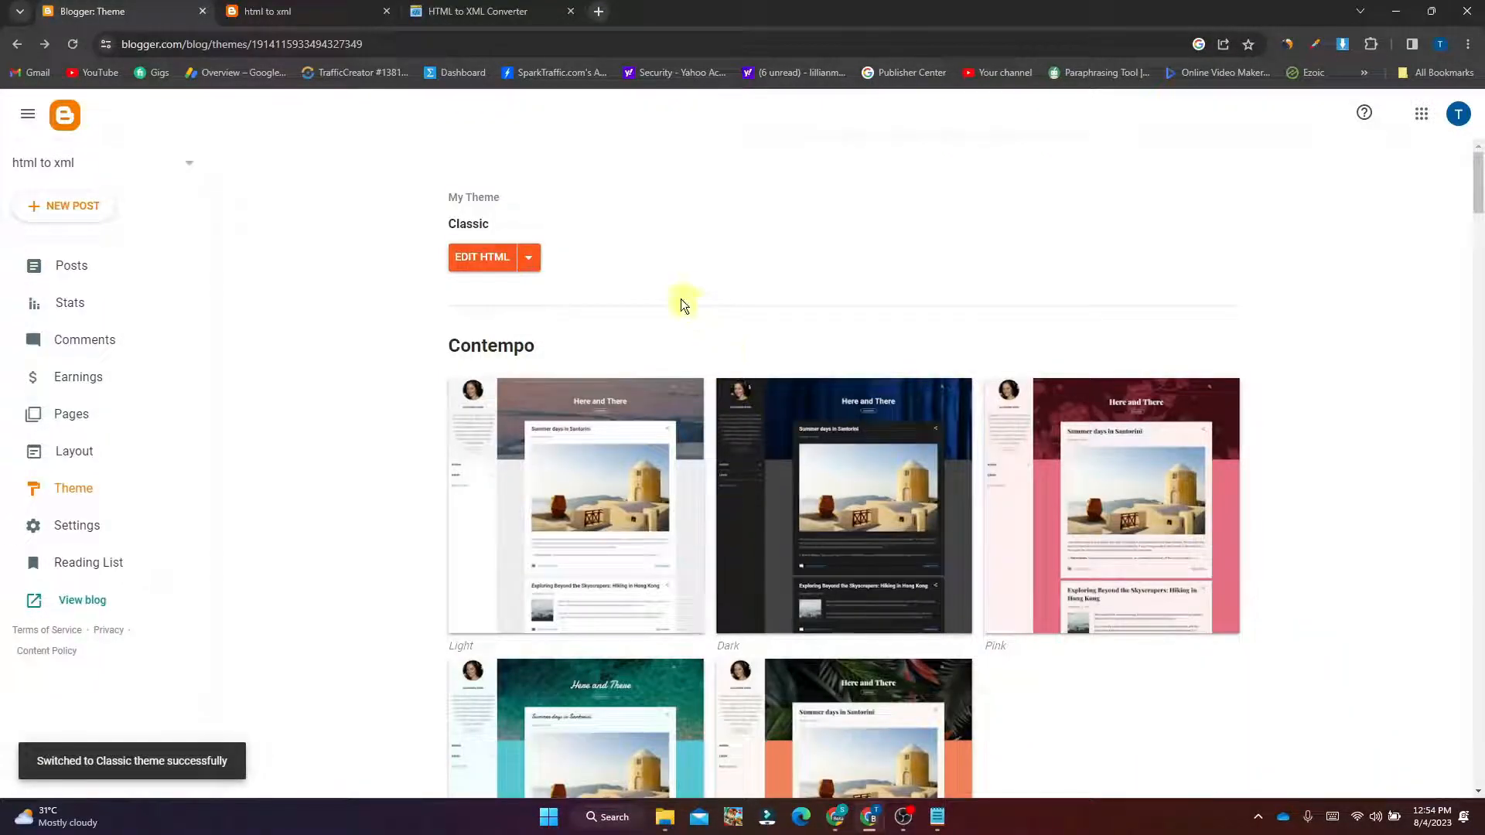
Open the Classic theme's HTML for editing and delete all of the template code
click(486, 260)
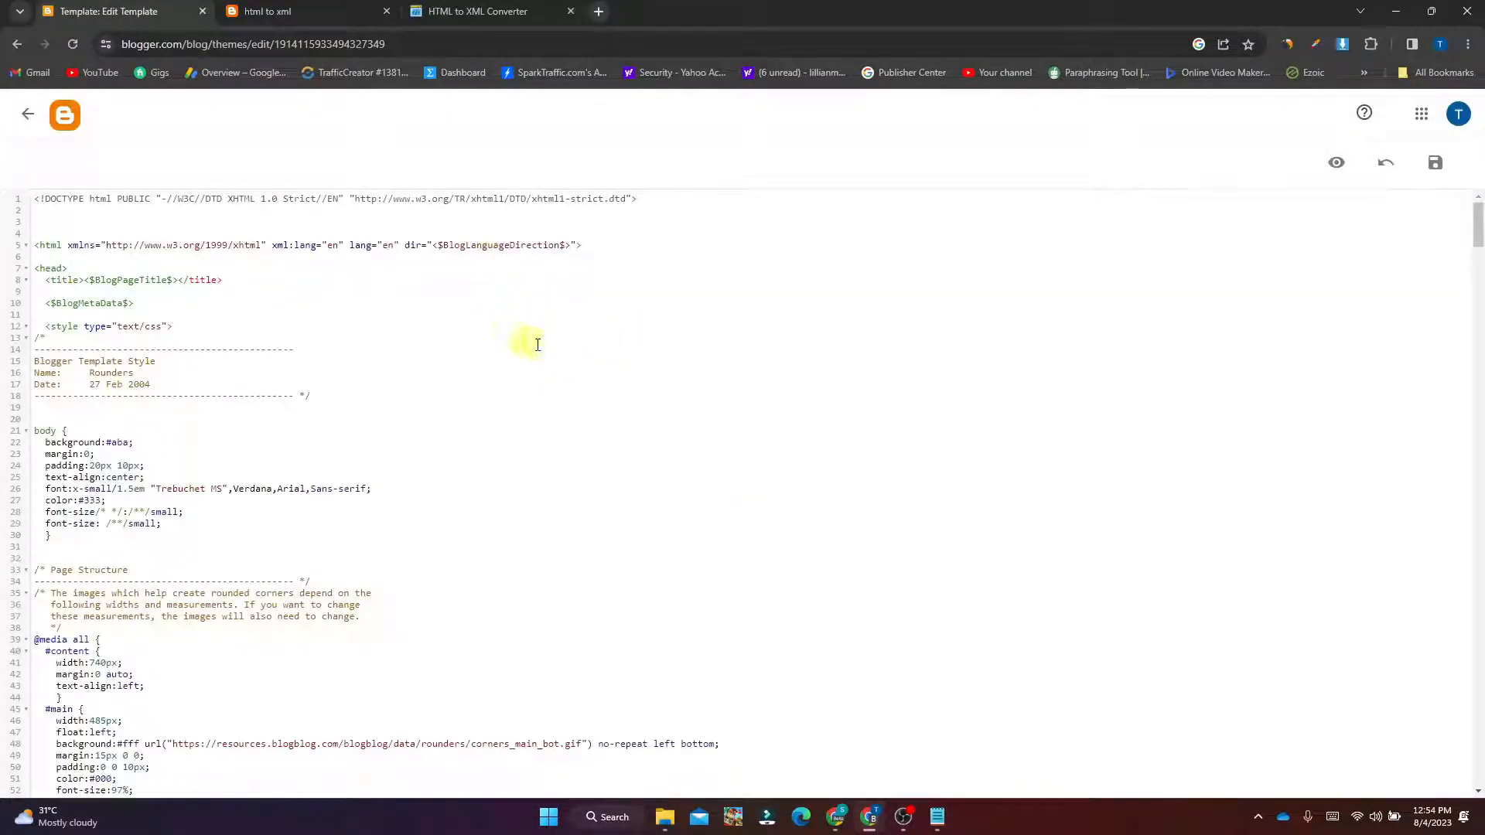
click(573, 351)
key(ctrl+a)
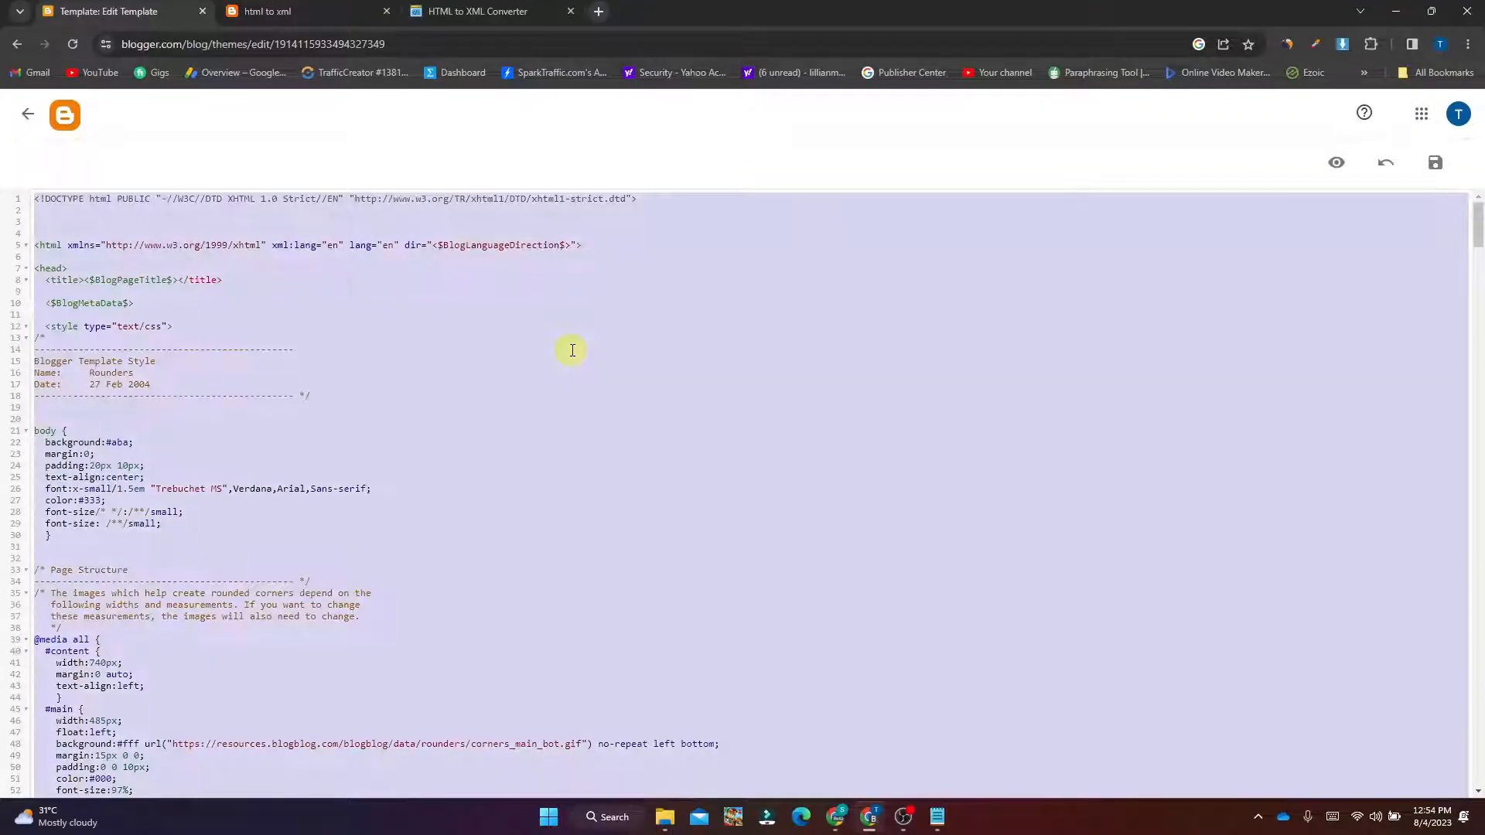
key(Delete)
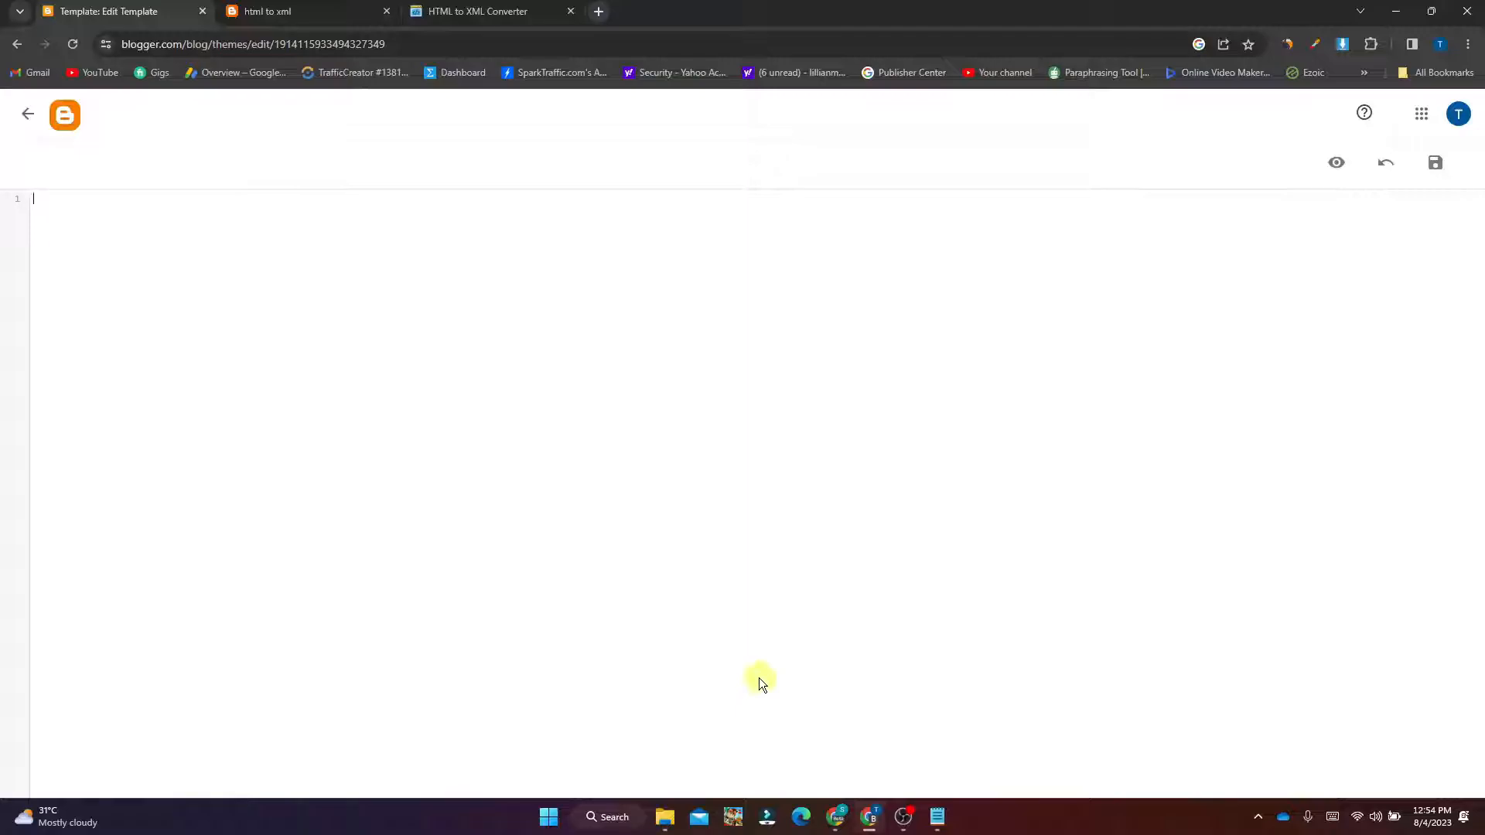
Copy the entire code of the script folder's index file using Notepad, paste it into the blog's empty theme template and save it
click(665, 817)
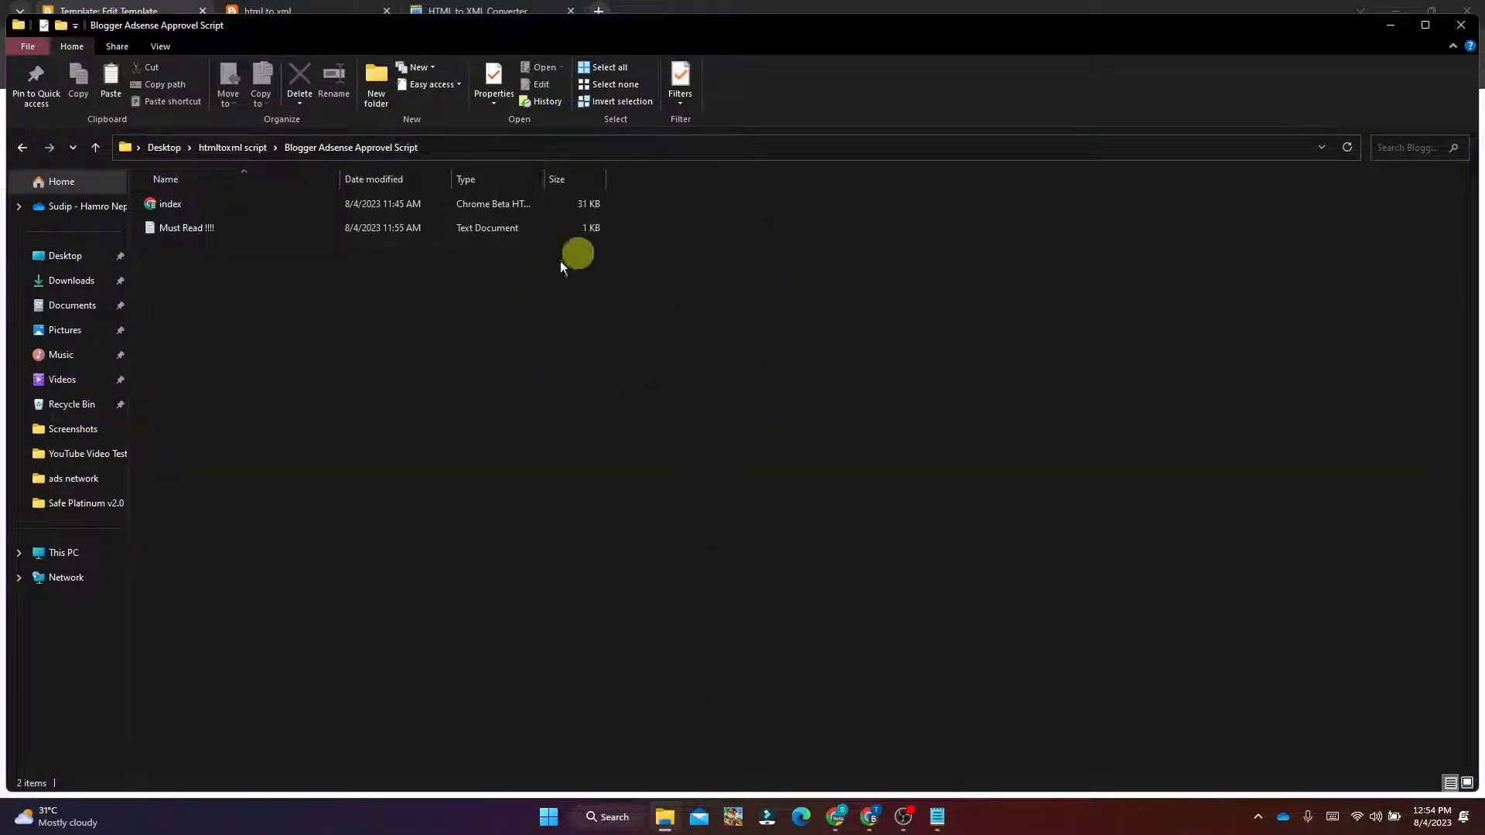
click(400, 204)
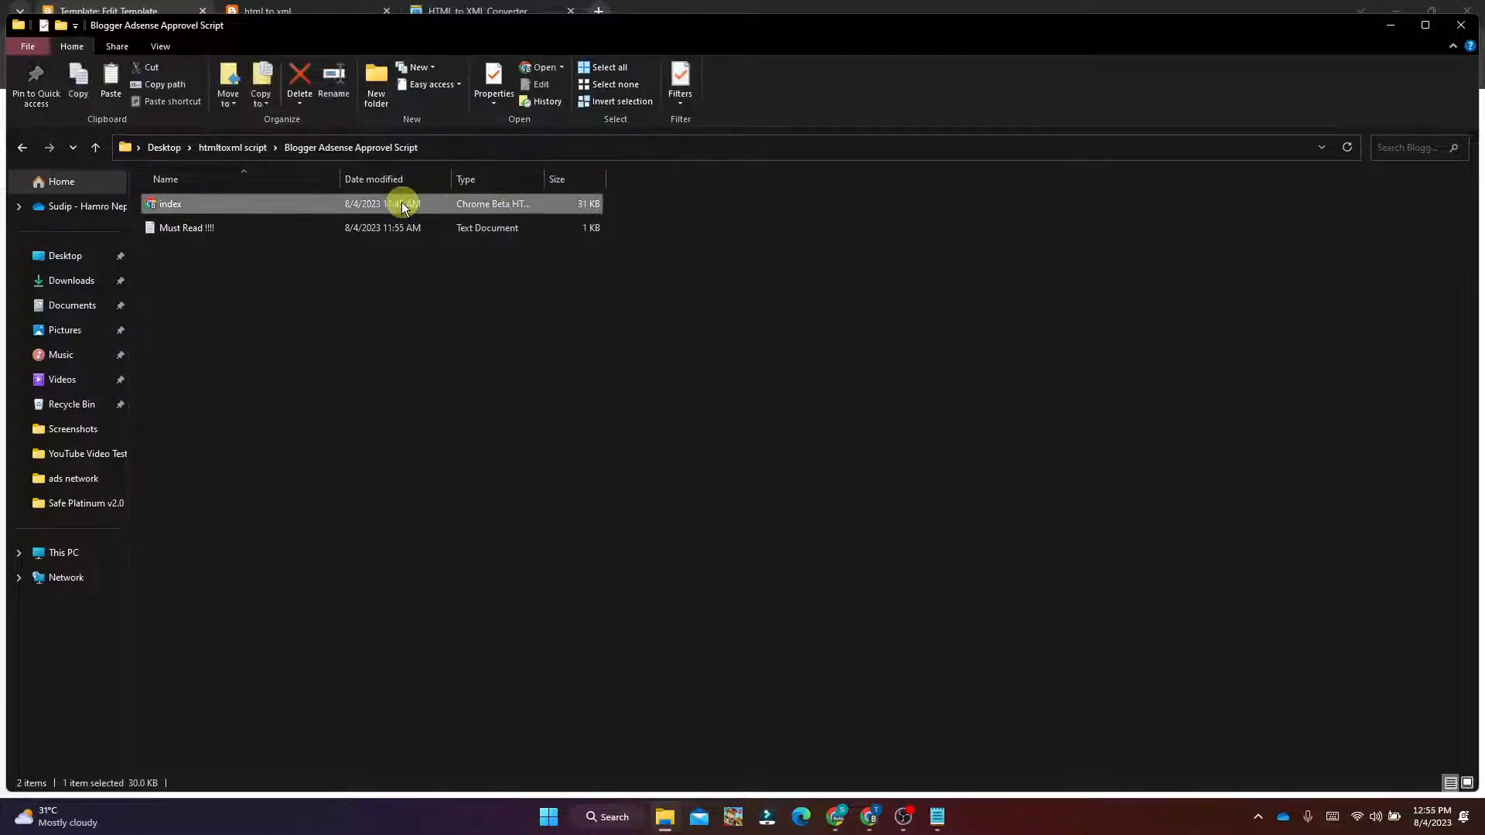
right_click(402, 208)
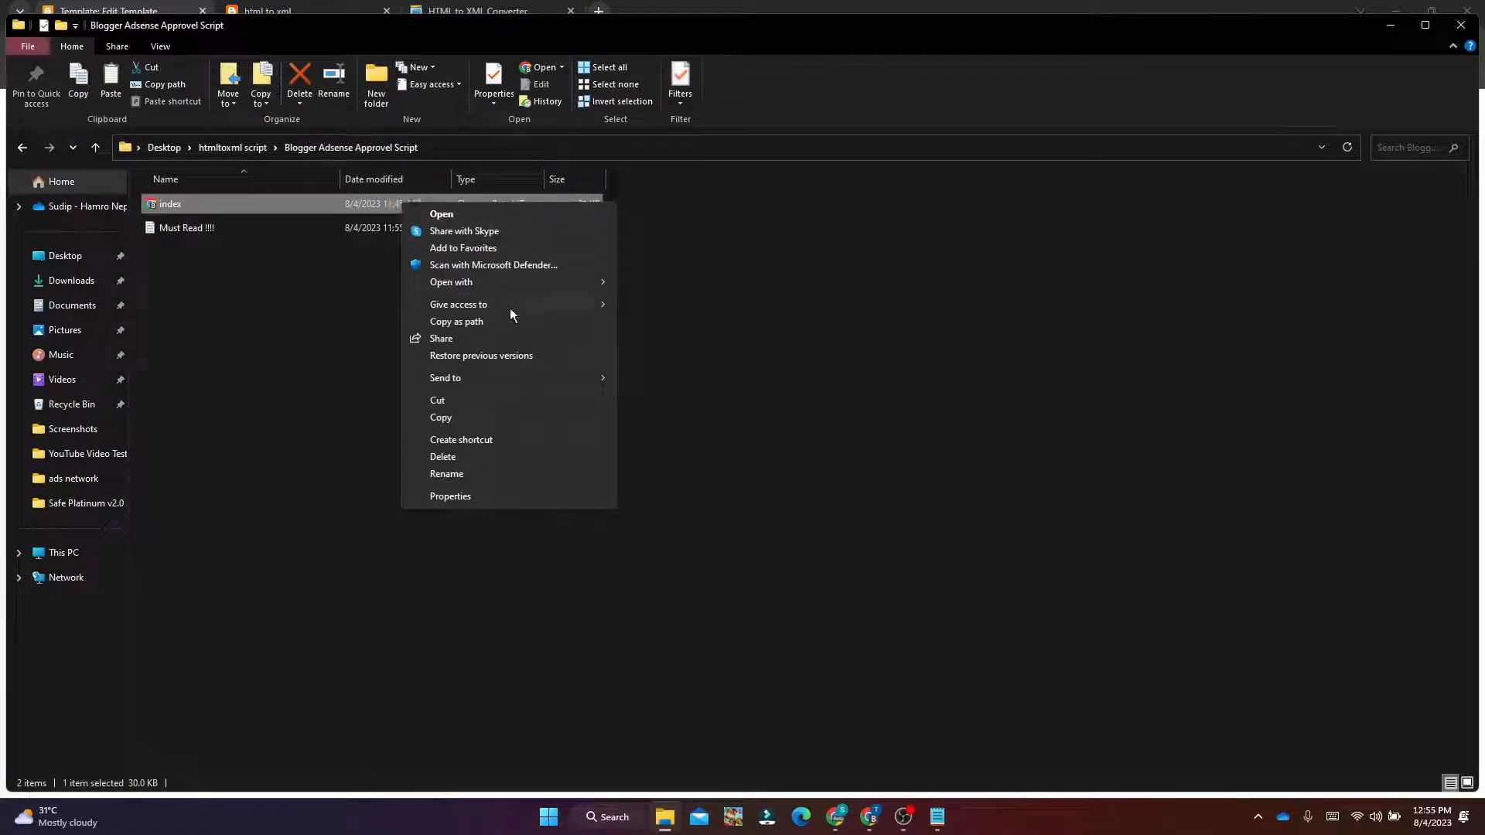
mouse_move(534, 288)
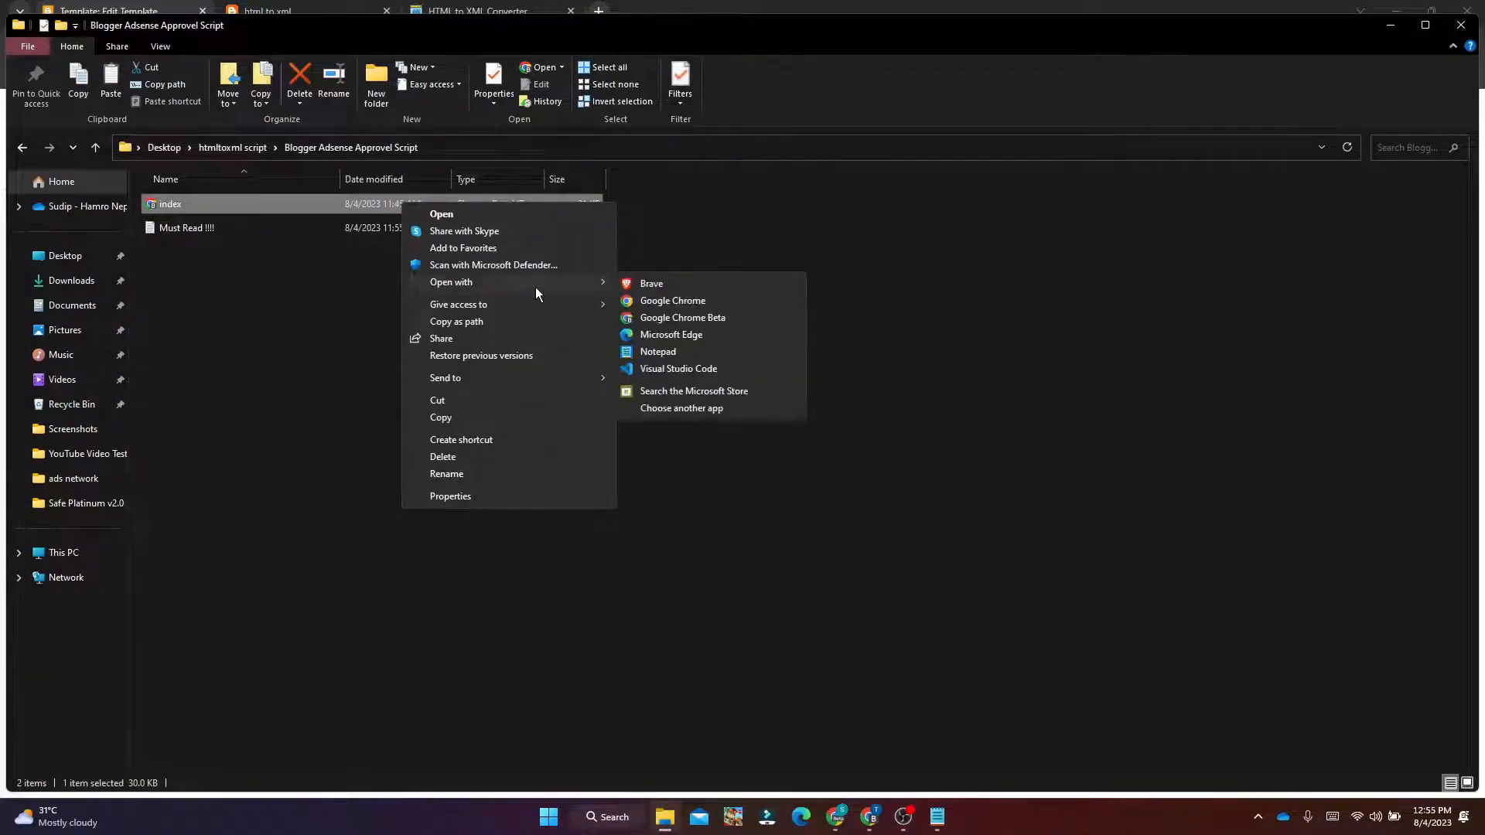
click(682, 351)
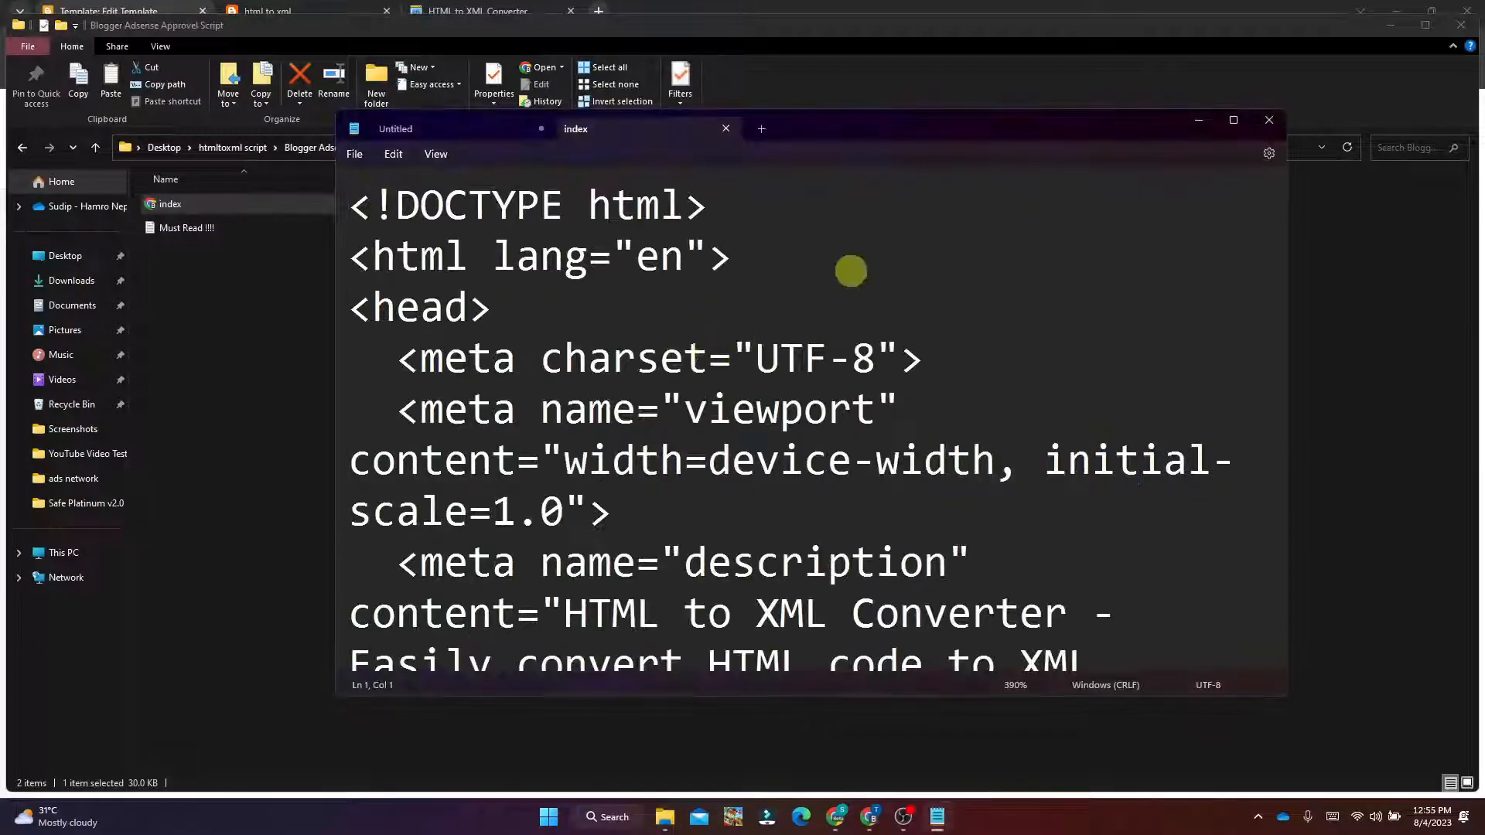
key(ctrl+a)
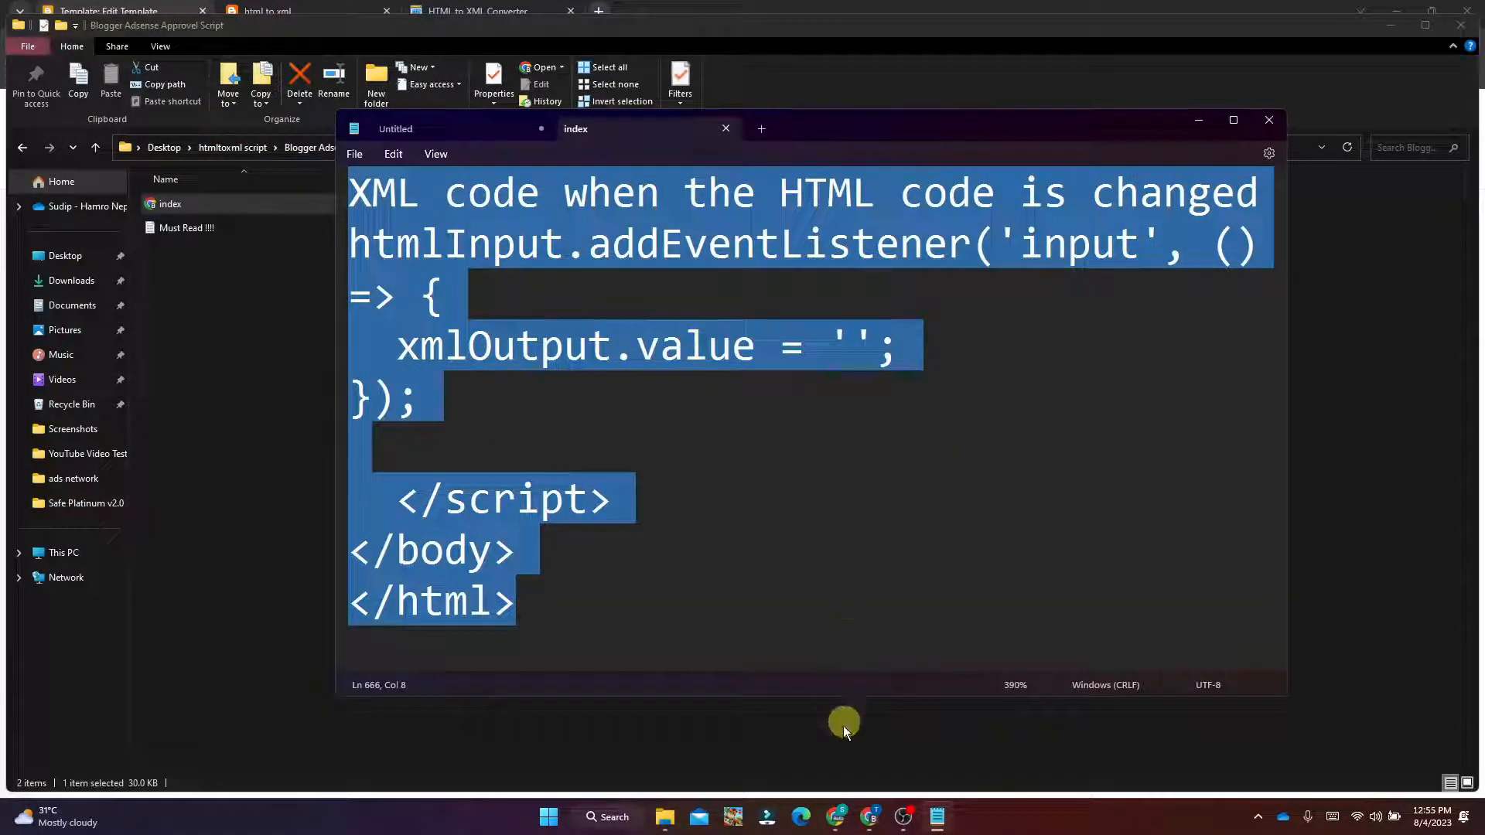
click(869, 817)
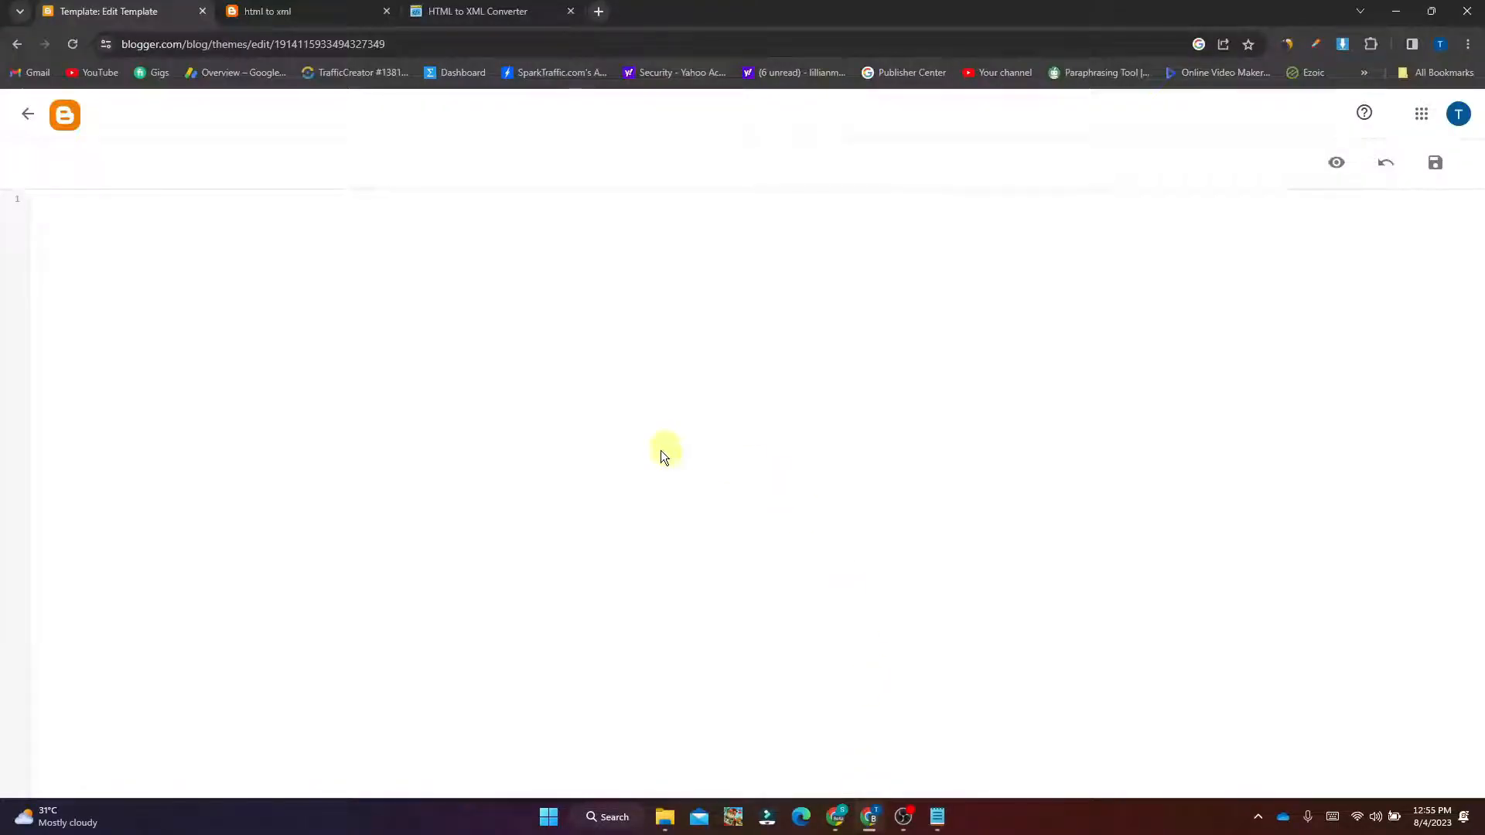
key(ctrl+v)
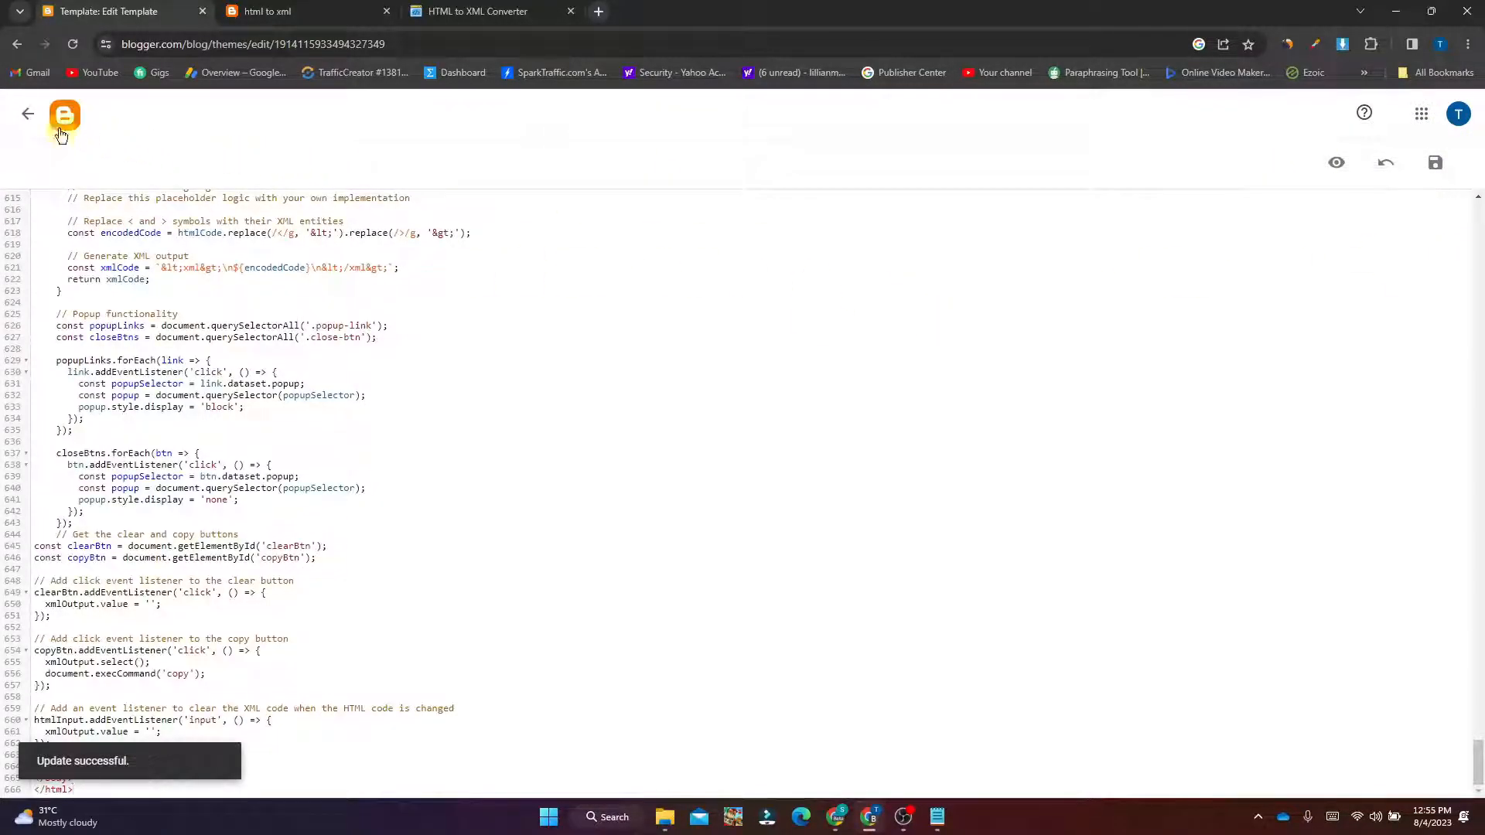
Reload the live blog and compare its page header with the HTML to XML Converter demo site
click(294, 11)
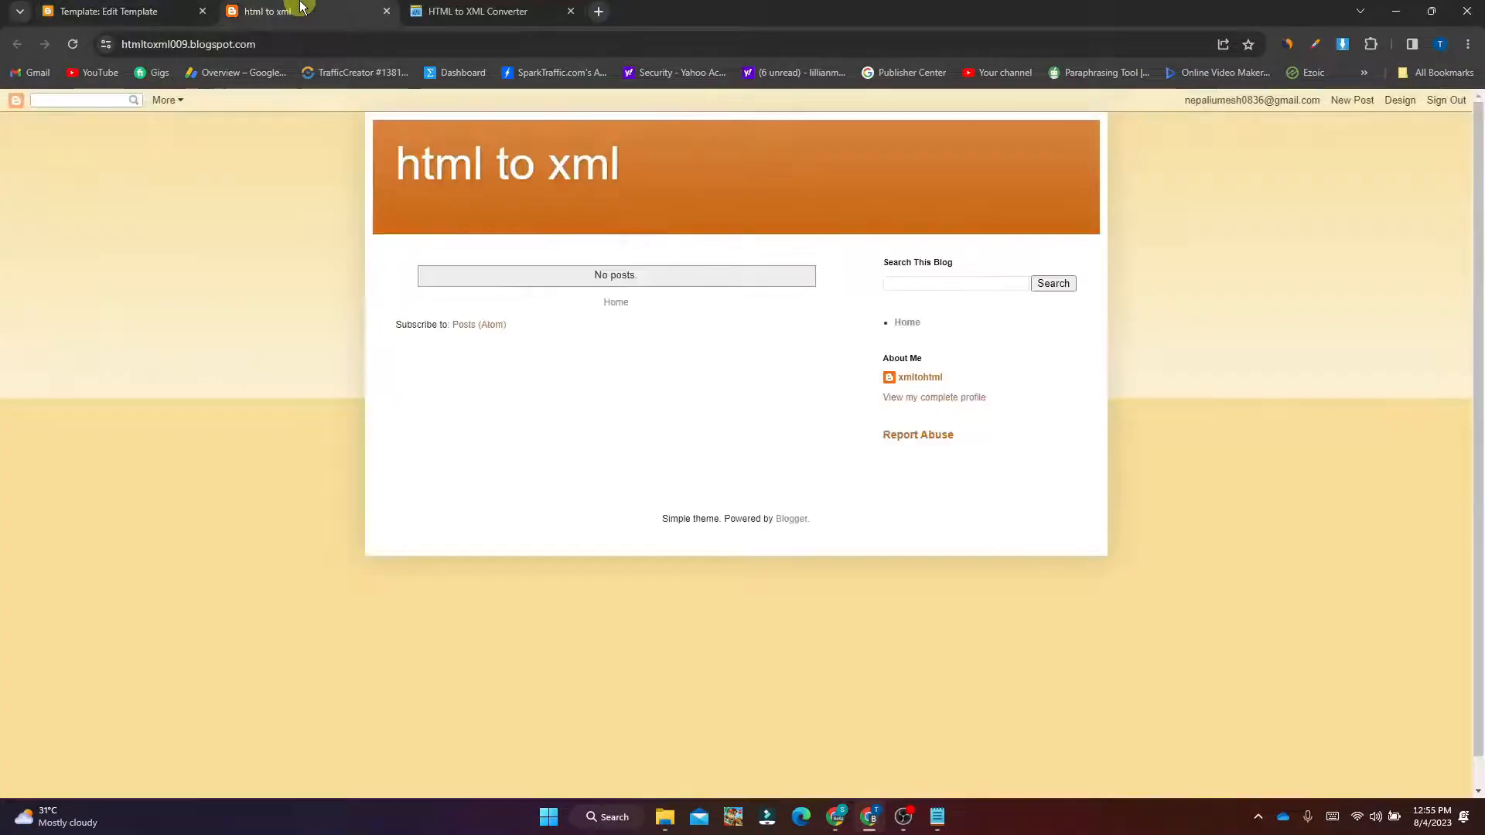
click(74, 45)
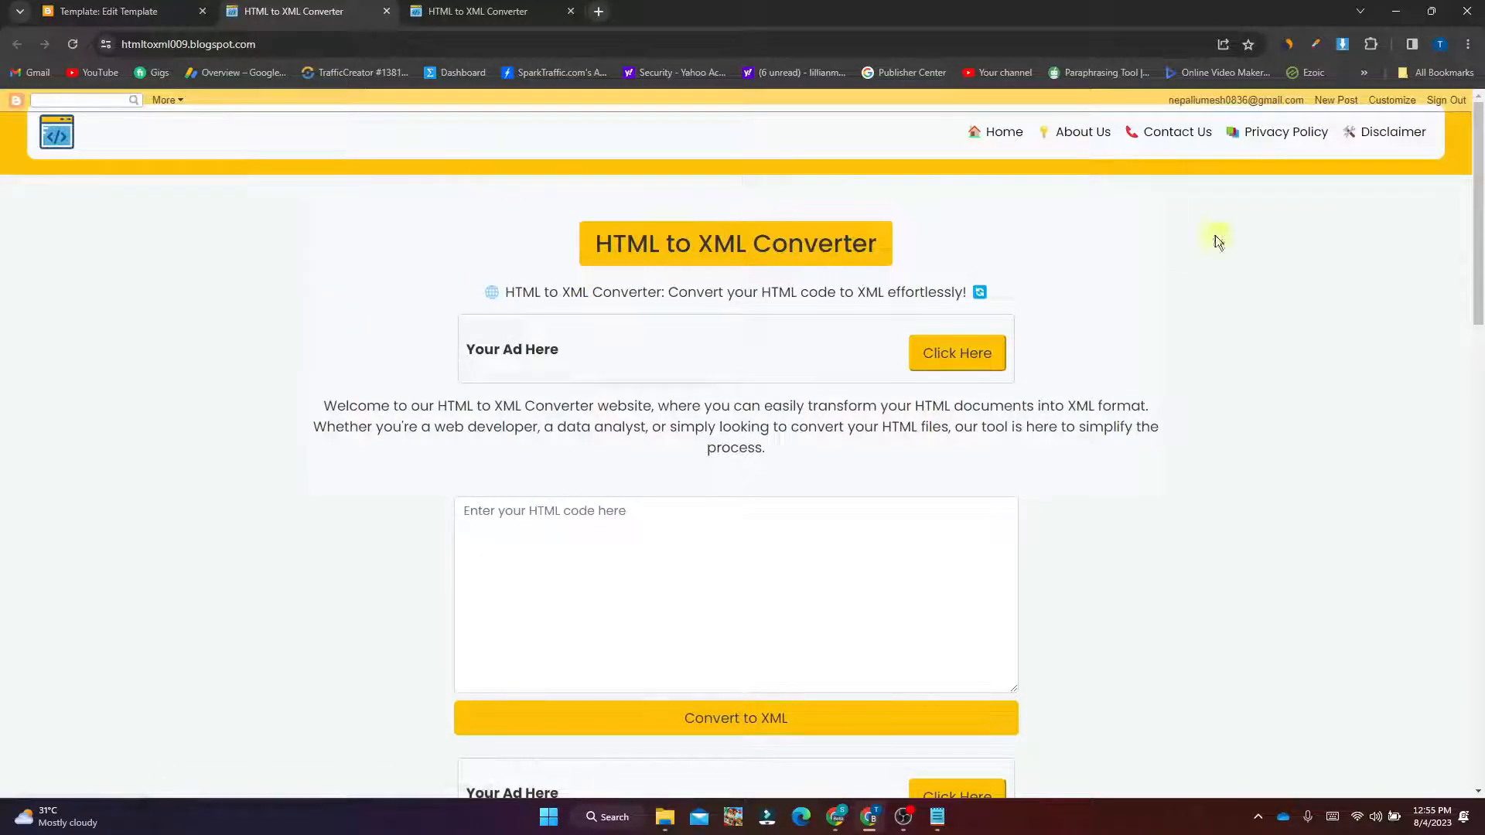
drag(1481, 184, 1473, 55)
click(495, 11)
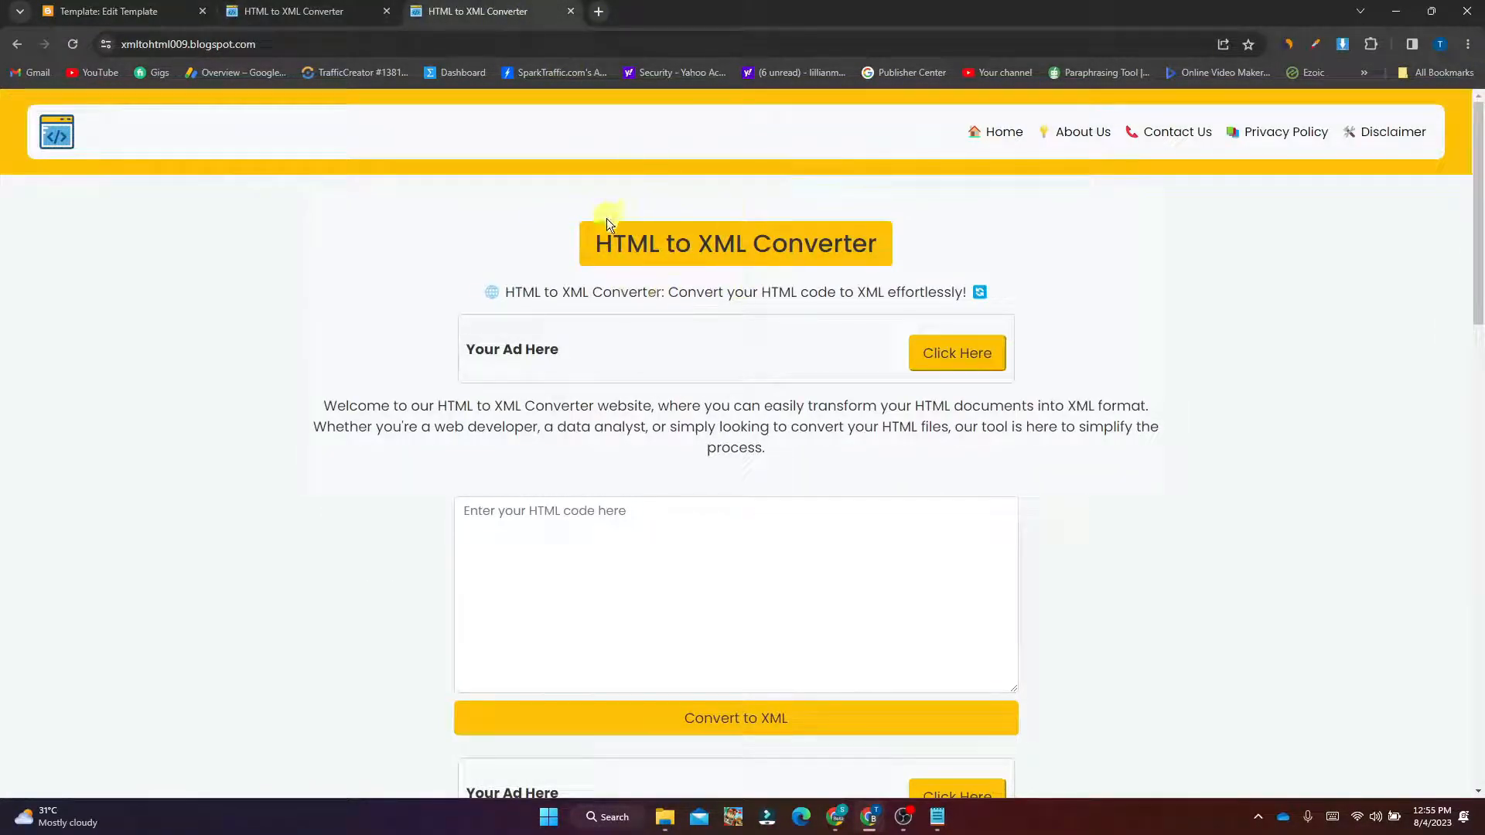
click(352, 11)
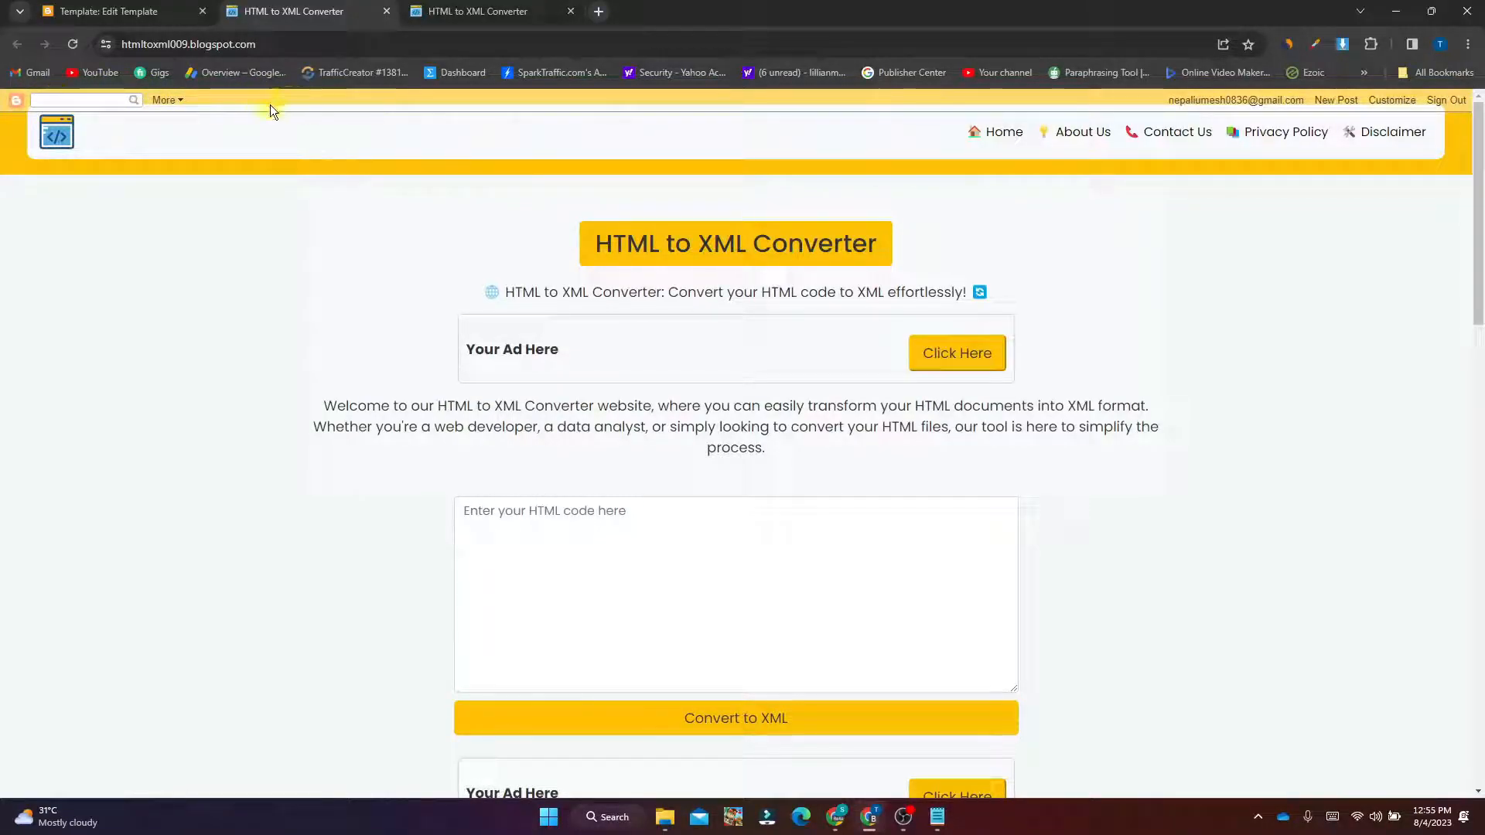
click(471, 11)
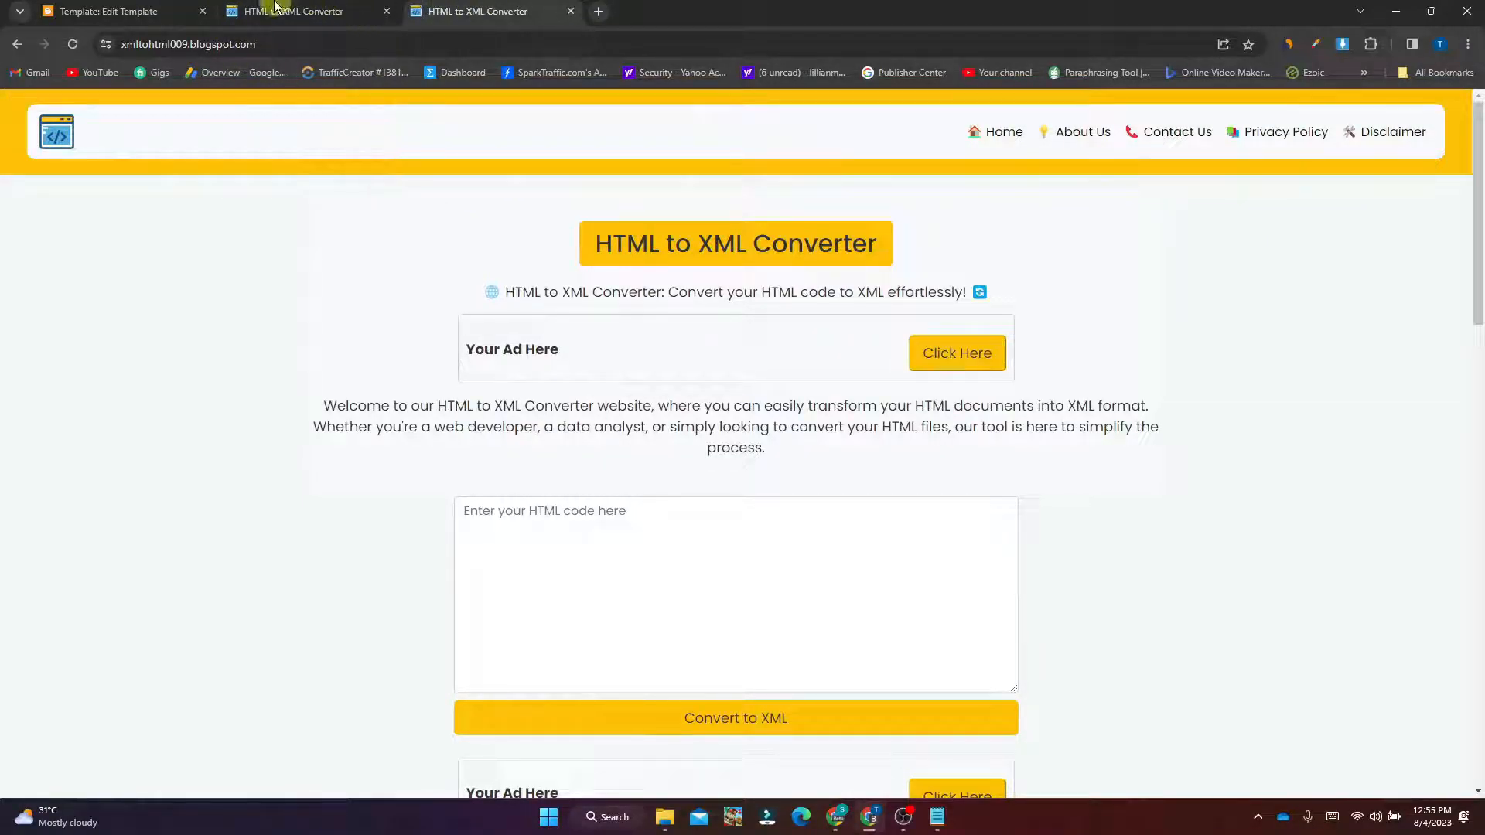
Return to the blog's Theme page, set the Blogger NavBar to Off and save the change
click(158, 11)
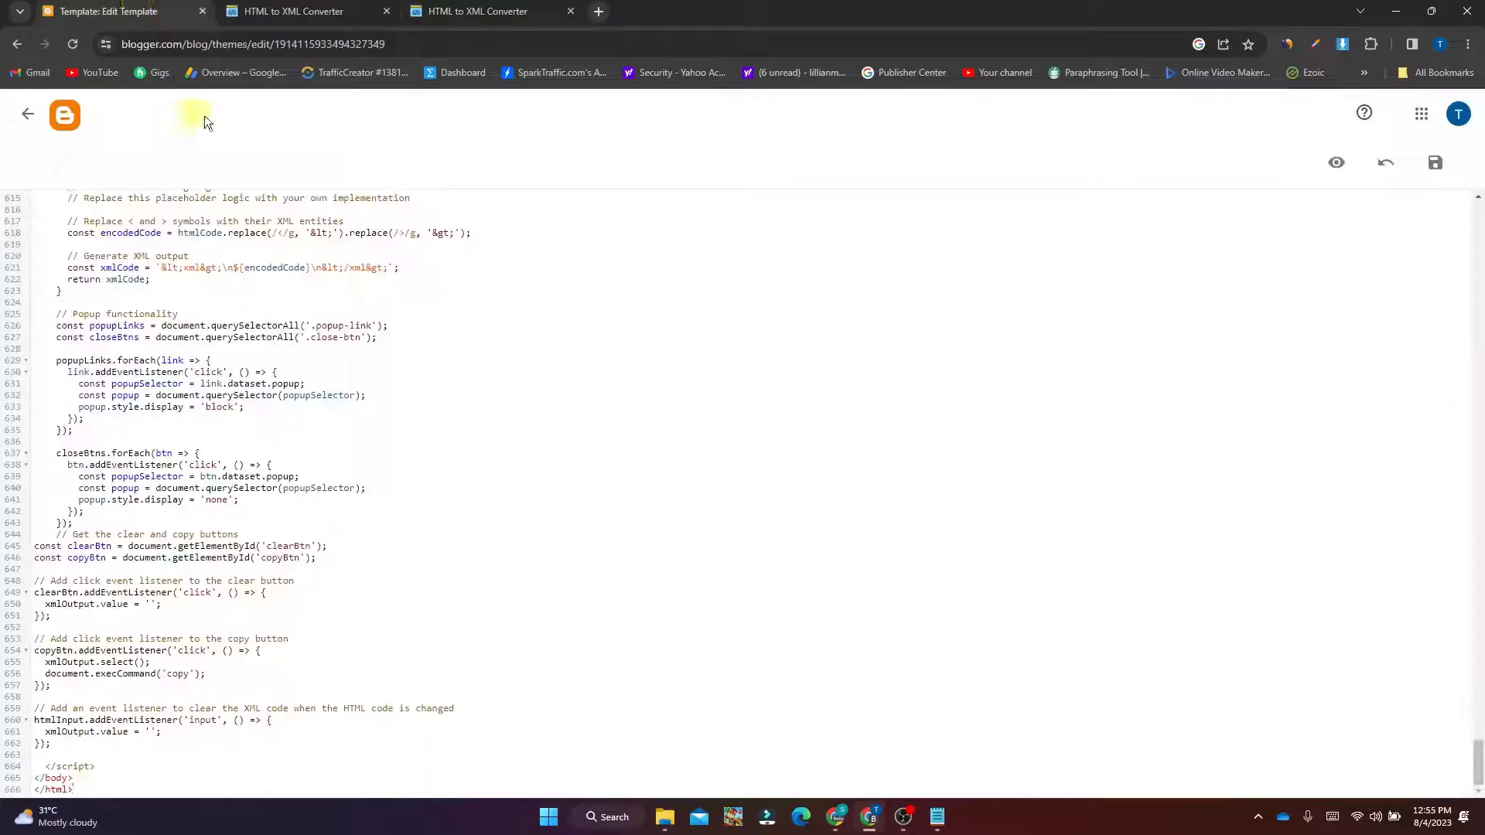
click(28, 113)
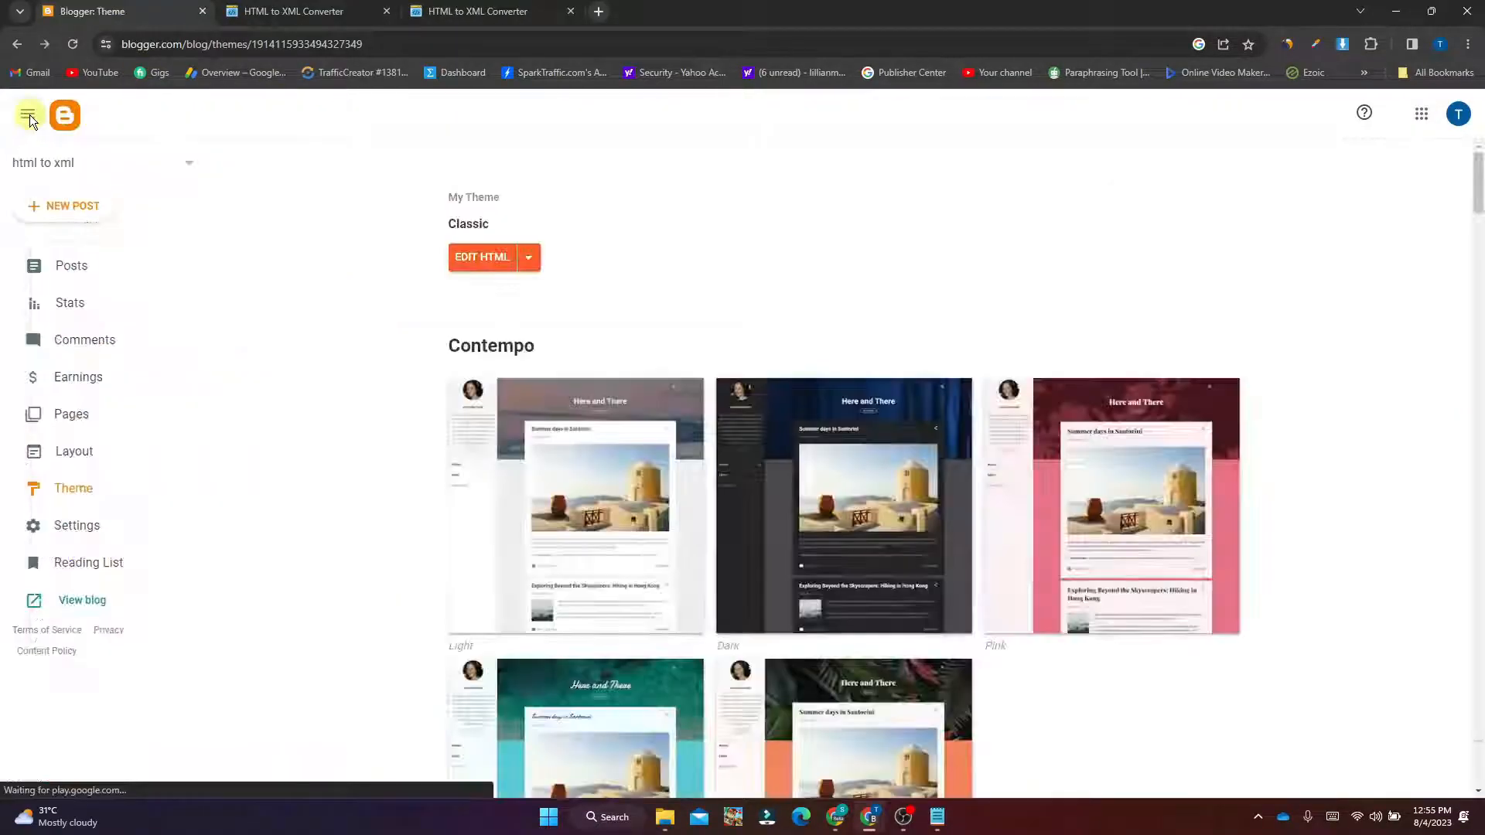
click(531, 263)
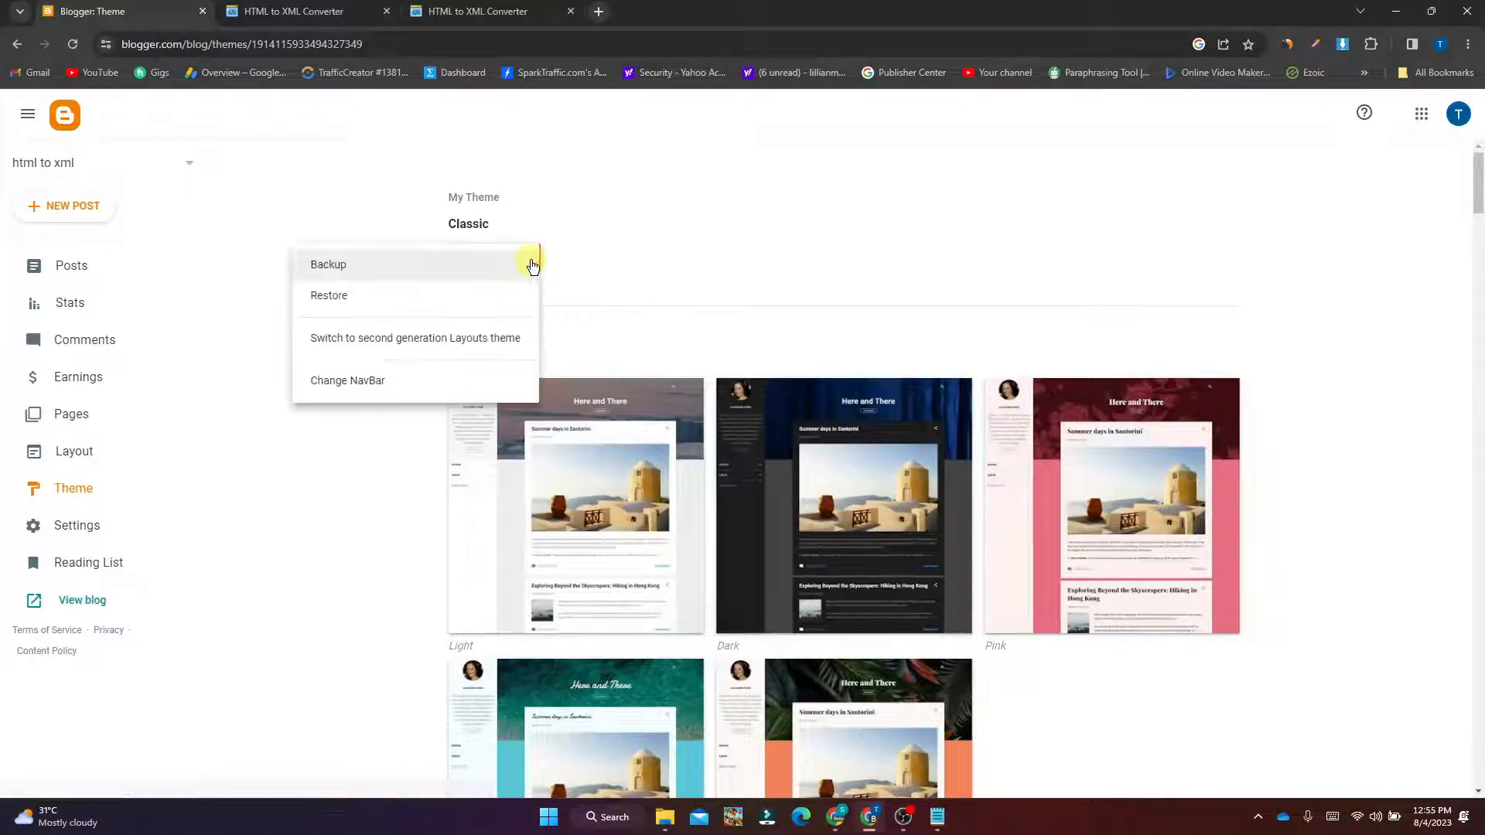
click(415, 383)
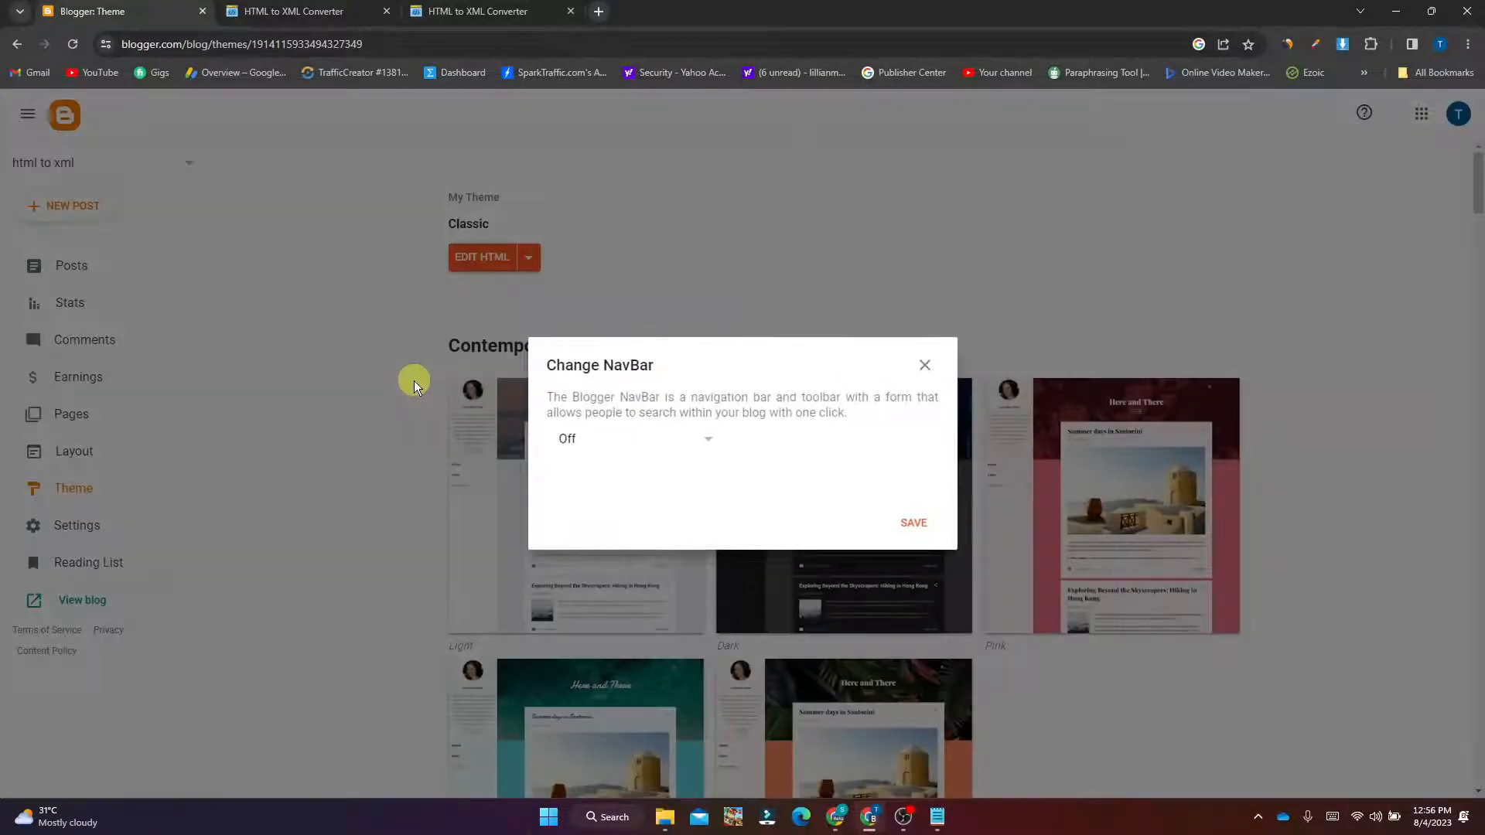
click(613, 439)
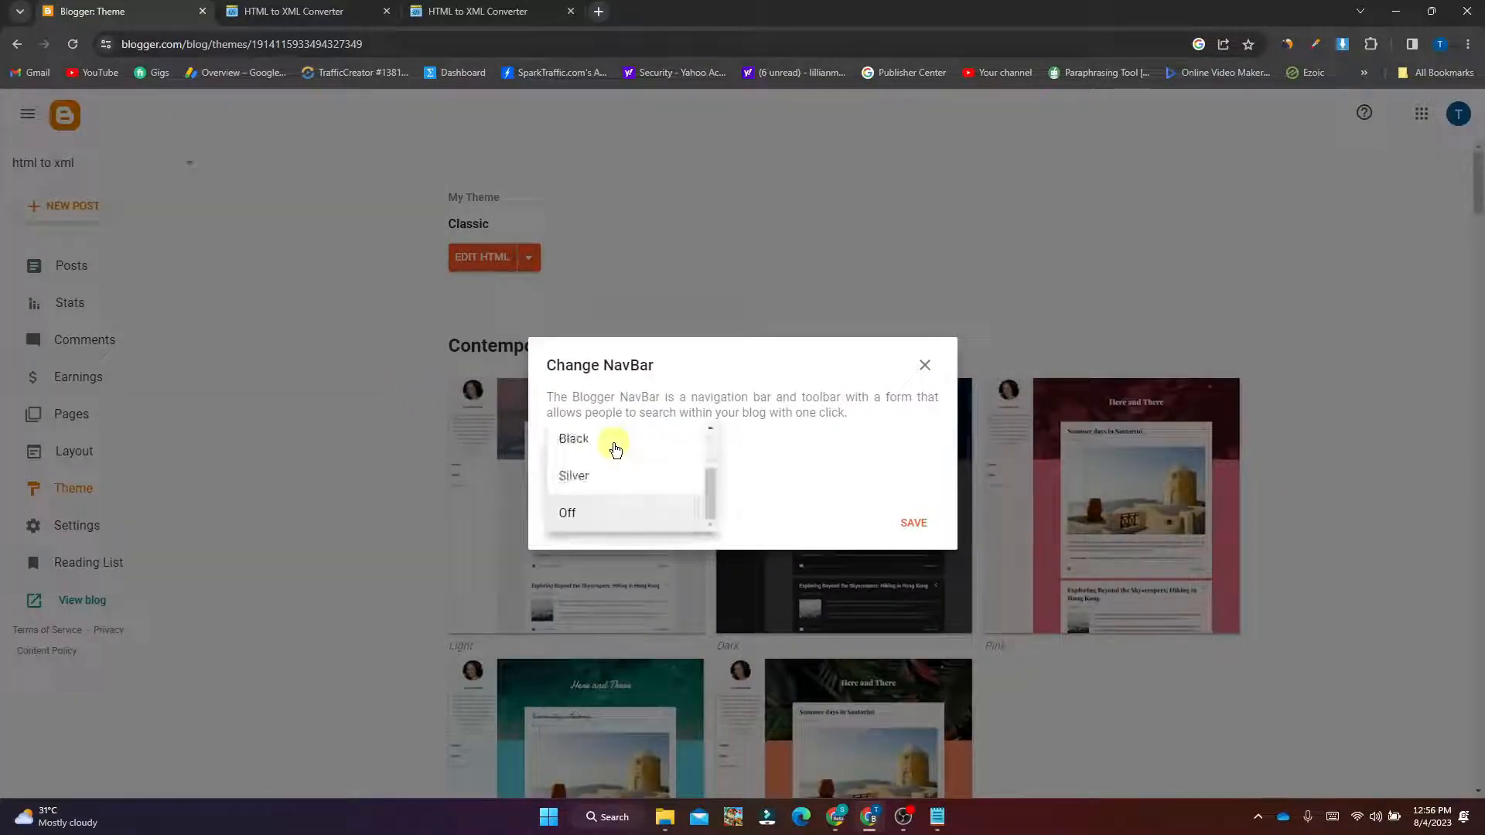
click(597, 519)
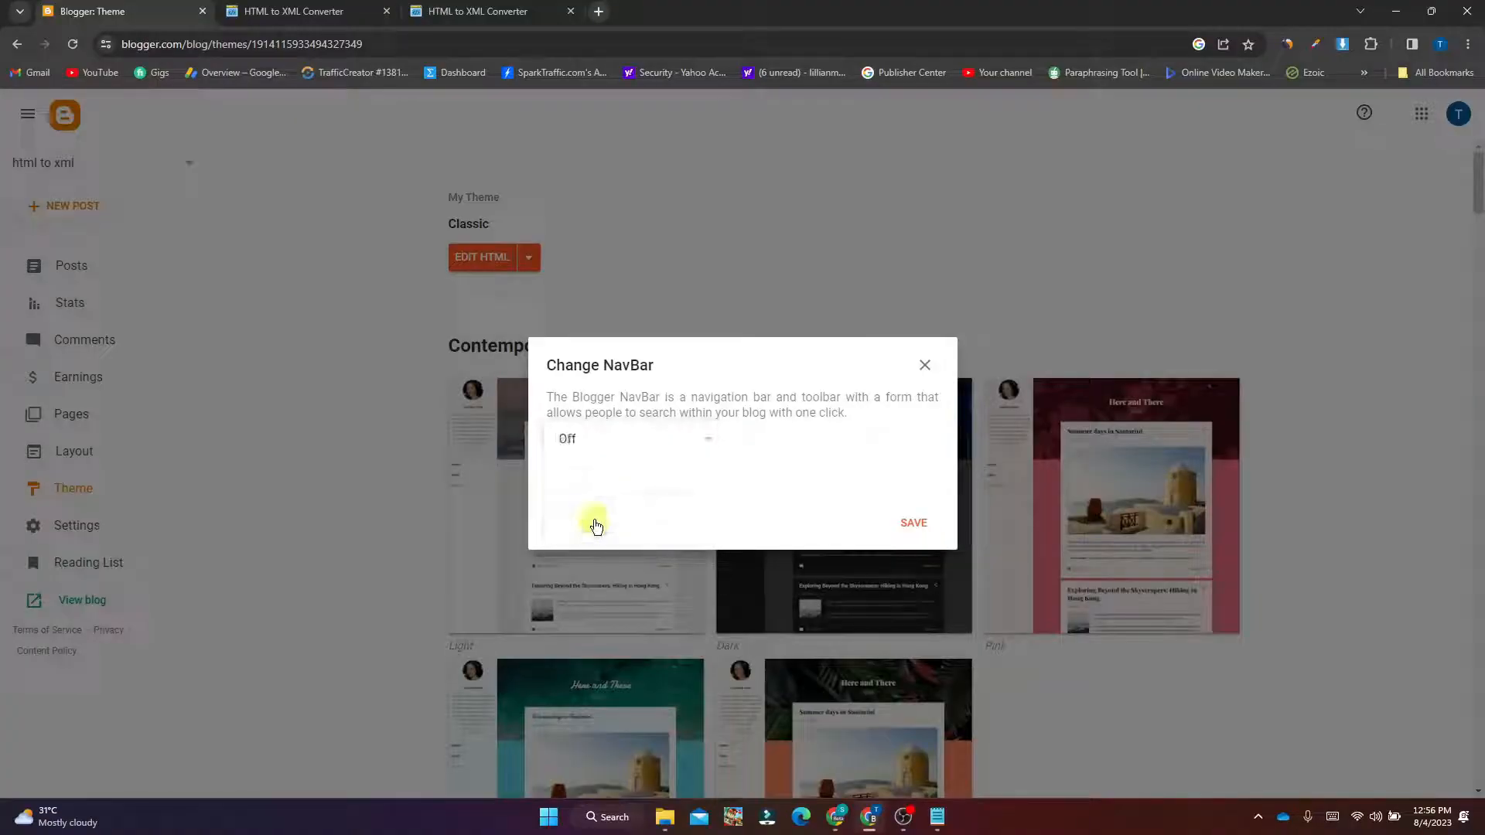
click(910, 524)
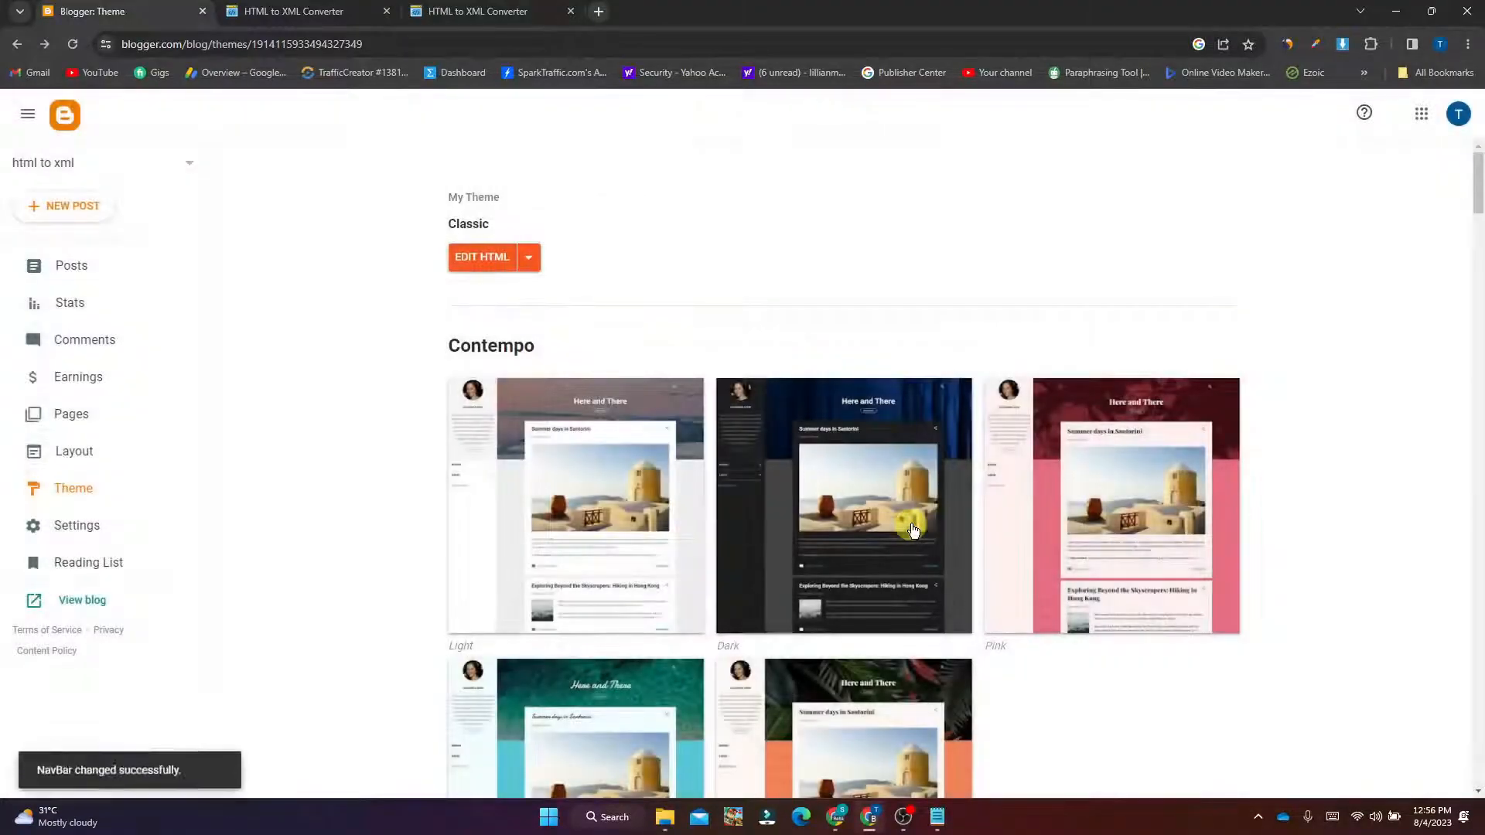
Reload the live blog to check its header, and view the About Us popup before closing it
click(328, 11)
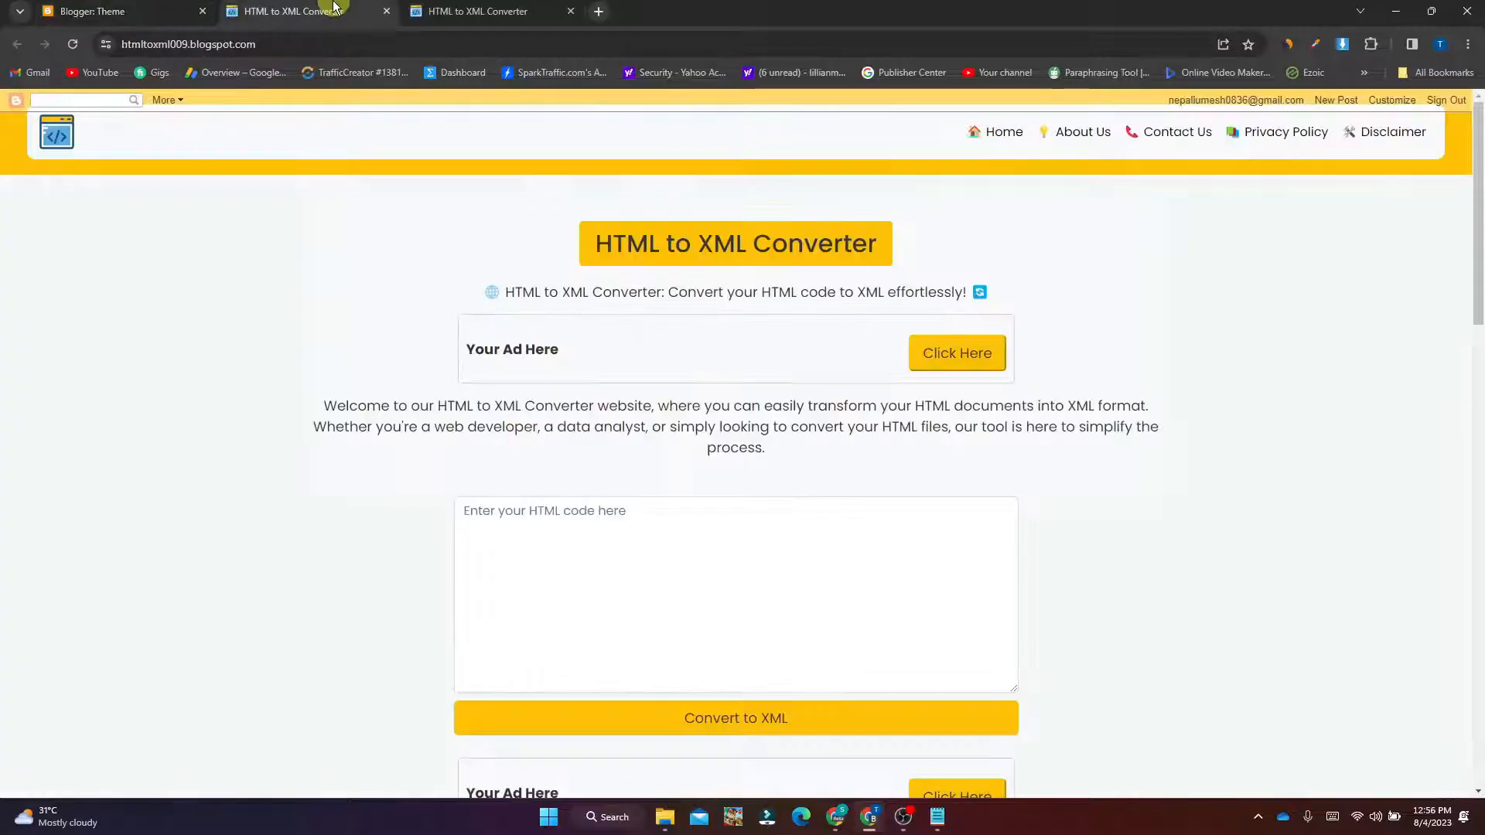
click(74, 44)
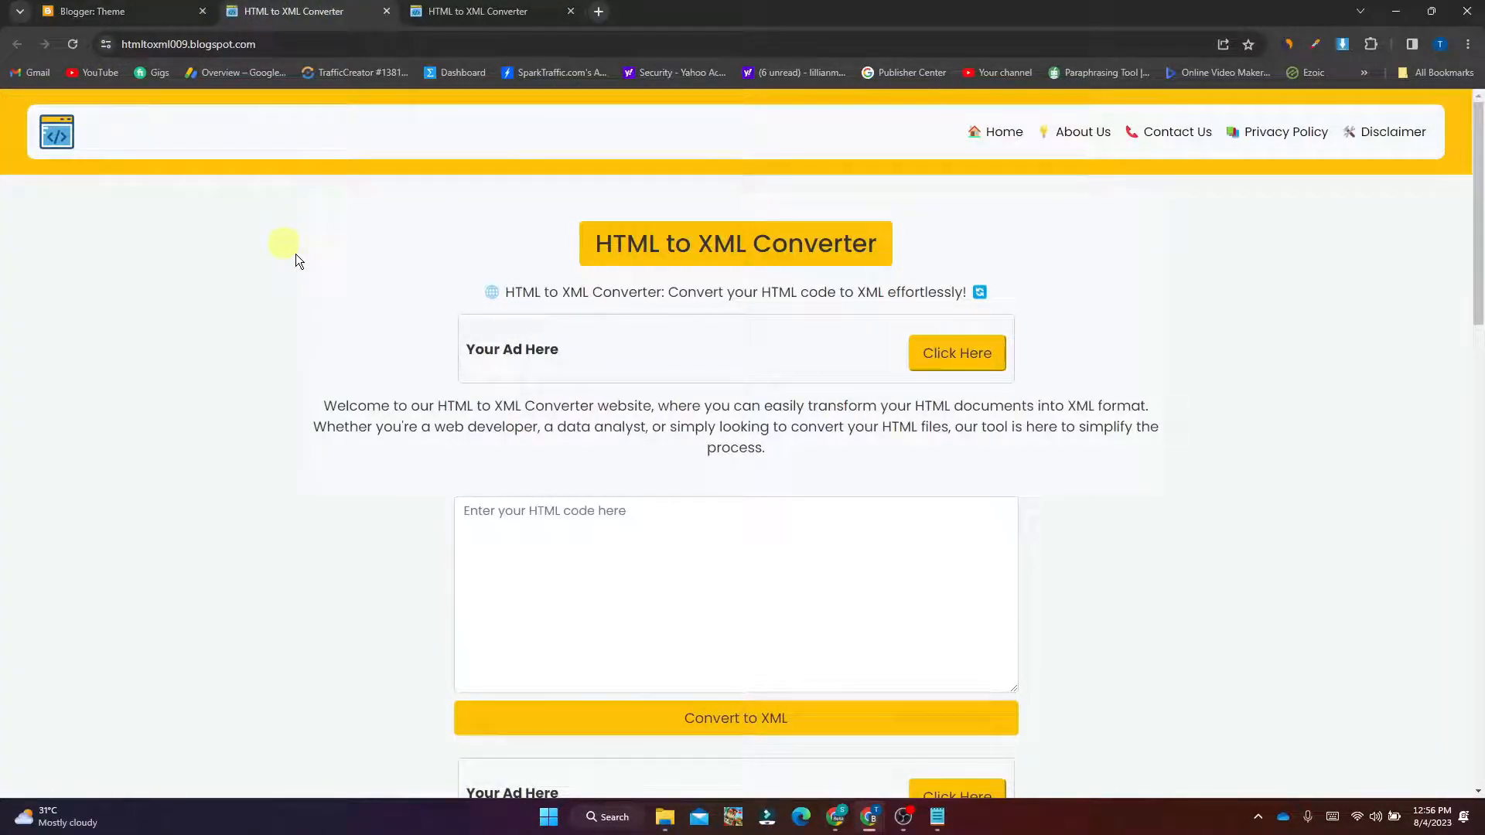
mouse_move(1478, 241)
mouse_down()
mouse_move(1478, 705)
mouse_move(1479, 232)
mouse_up()
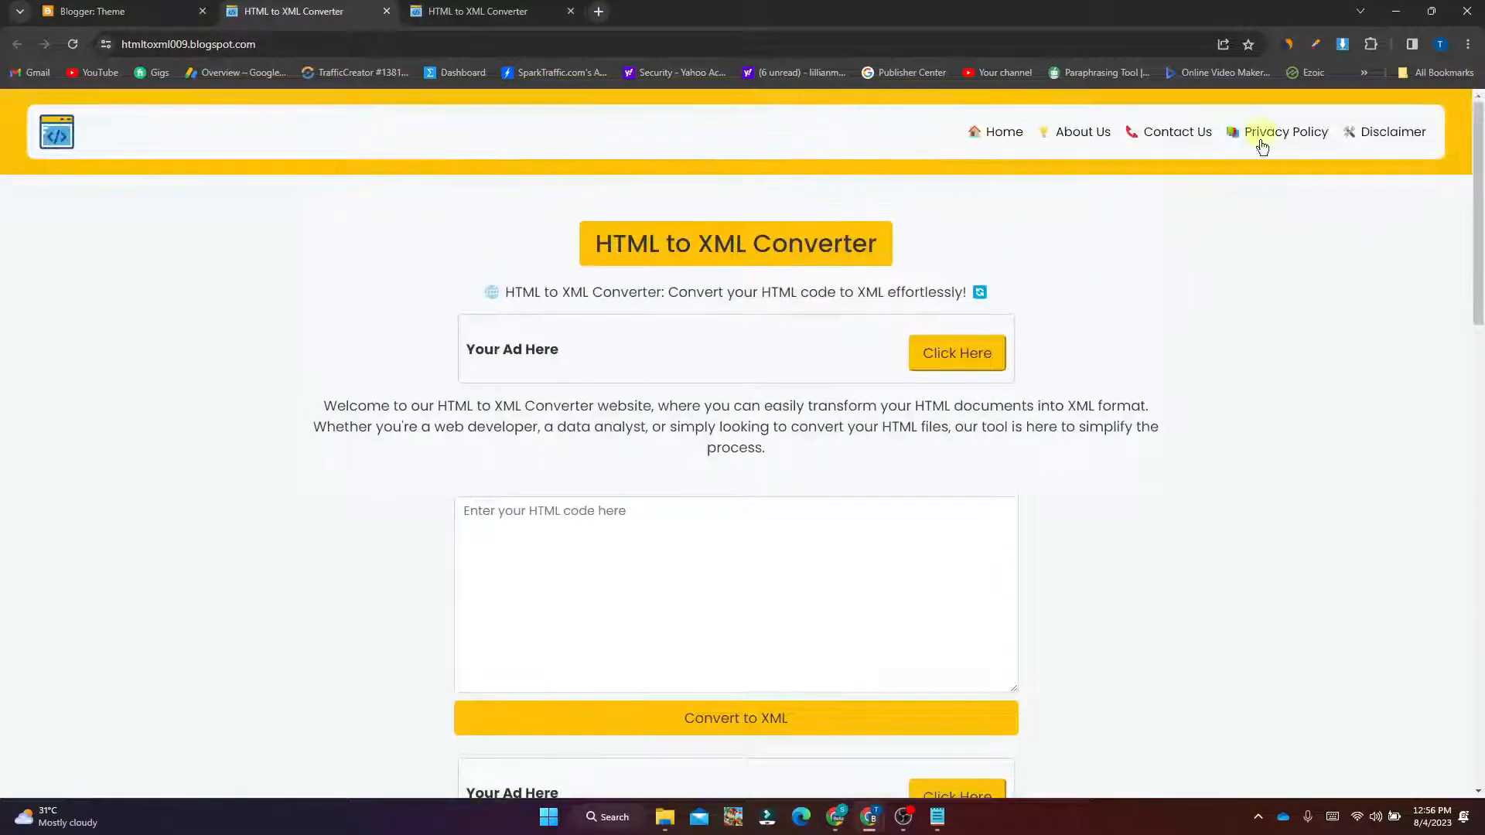
click(1079, 132)
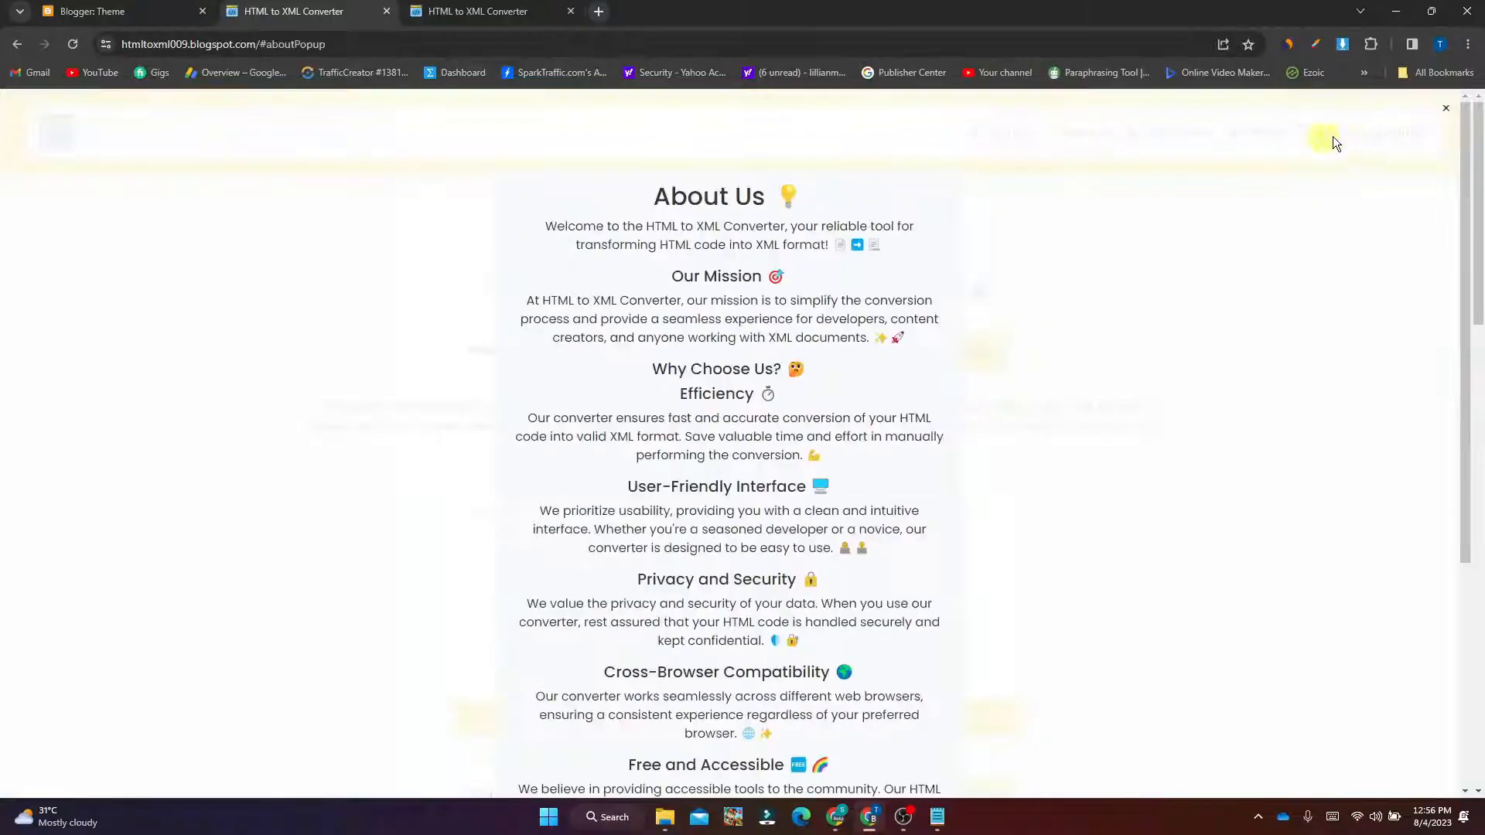
drag(1469, 189, 1466, 84)
click(1444, 109)
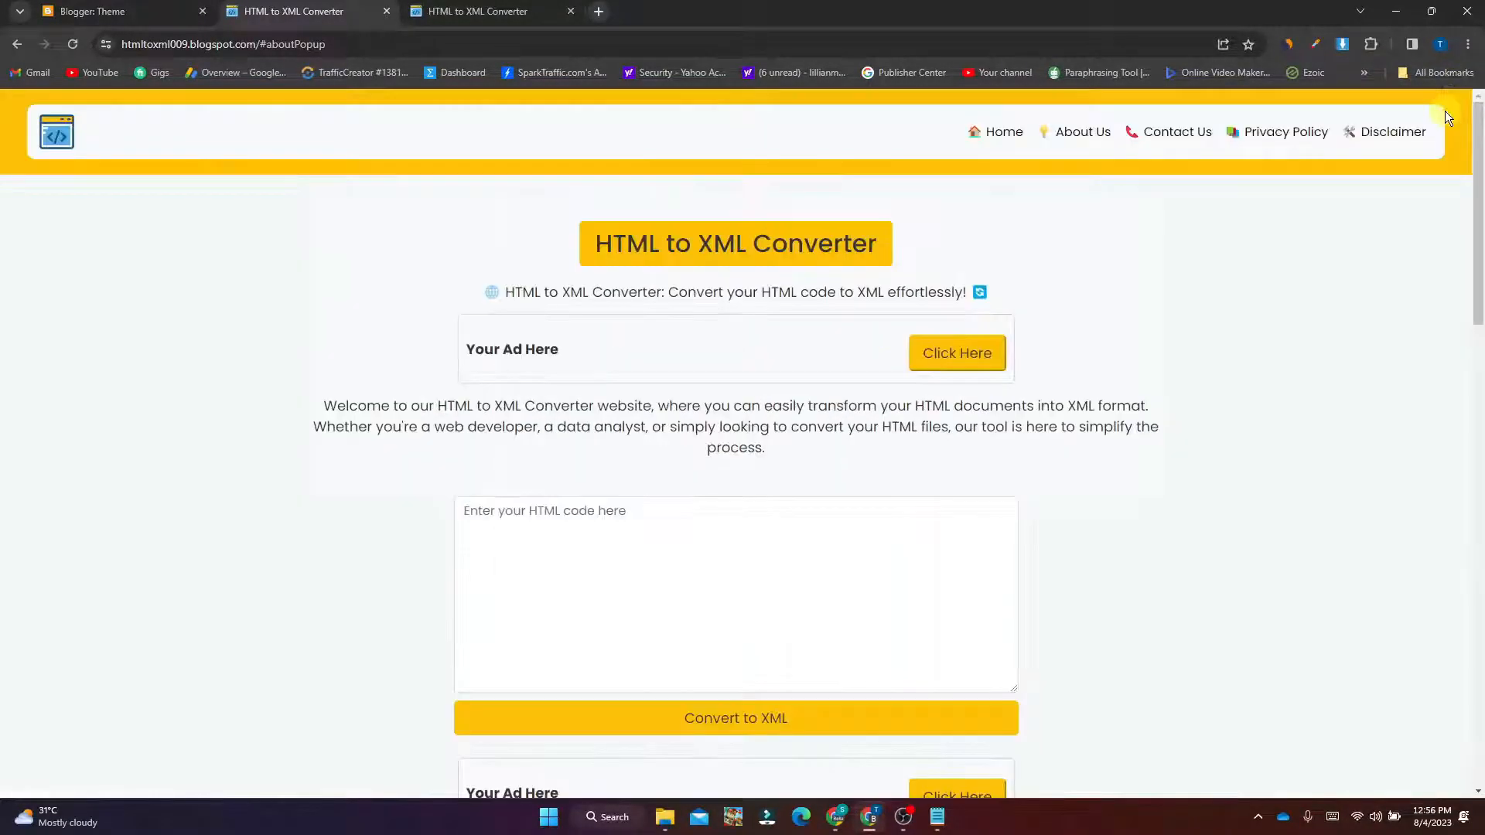
Open the Classic theme's HTML for editing and locate the tool-description paragraph beginning "Welcome to our HTML to XML Converter website"
click(116, 10)
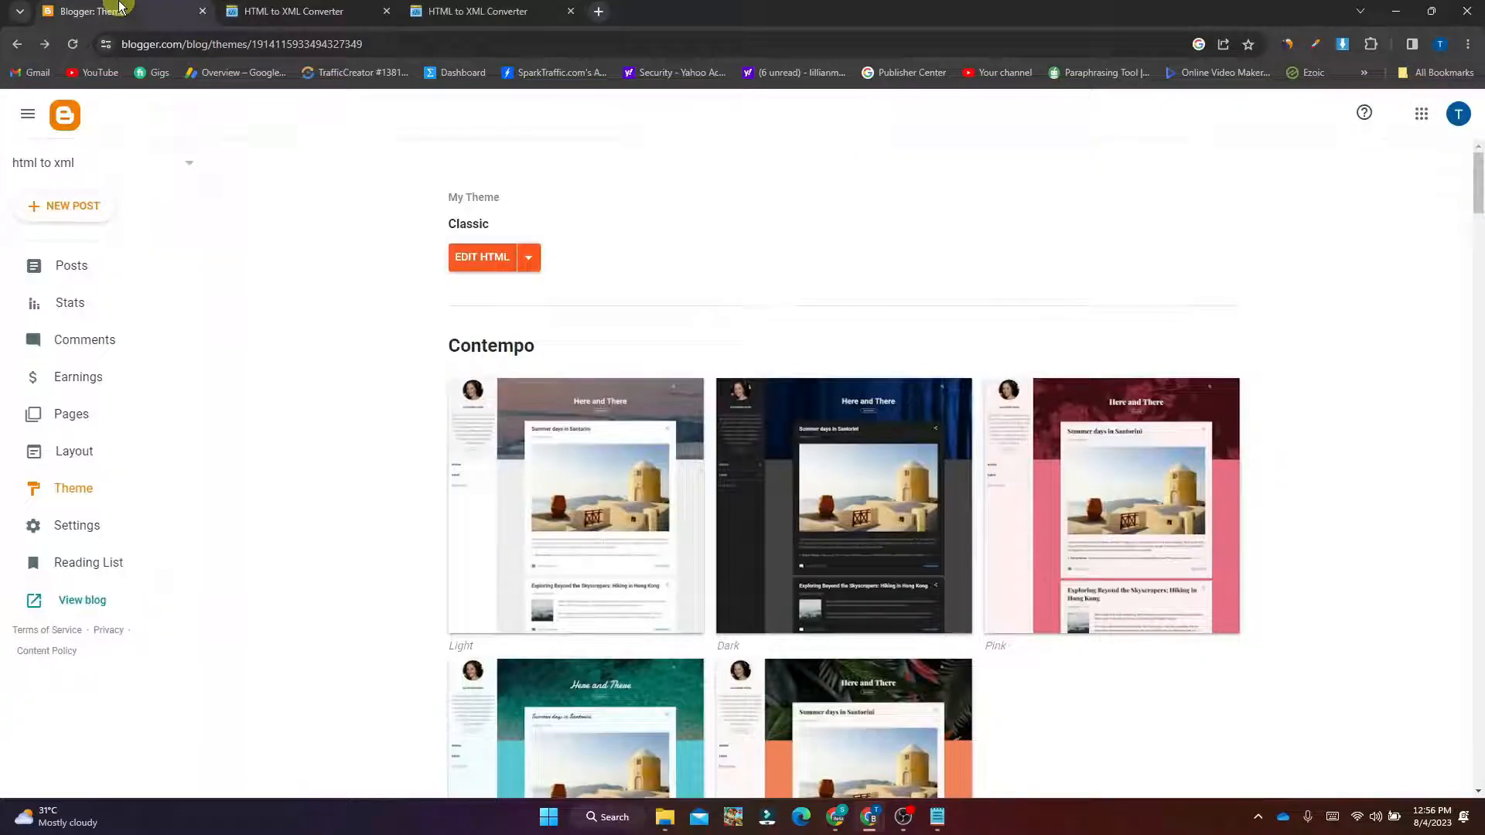
click(486, 258)
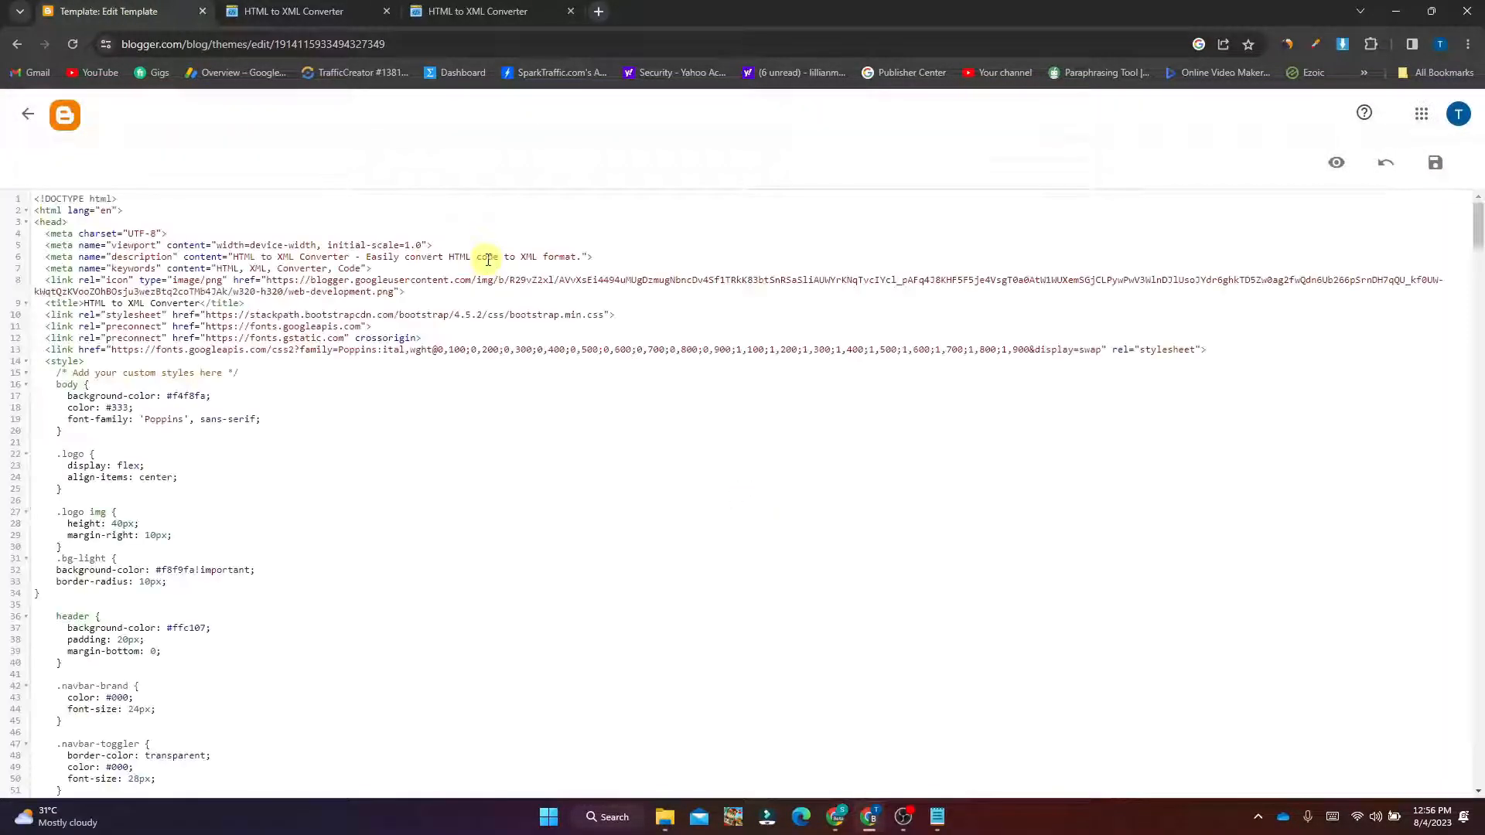
drag(1483, 227, 1461, 441)
drag(618, 578, 278, 559)
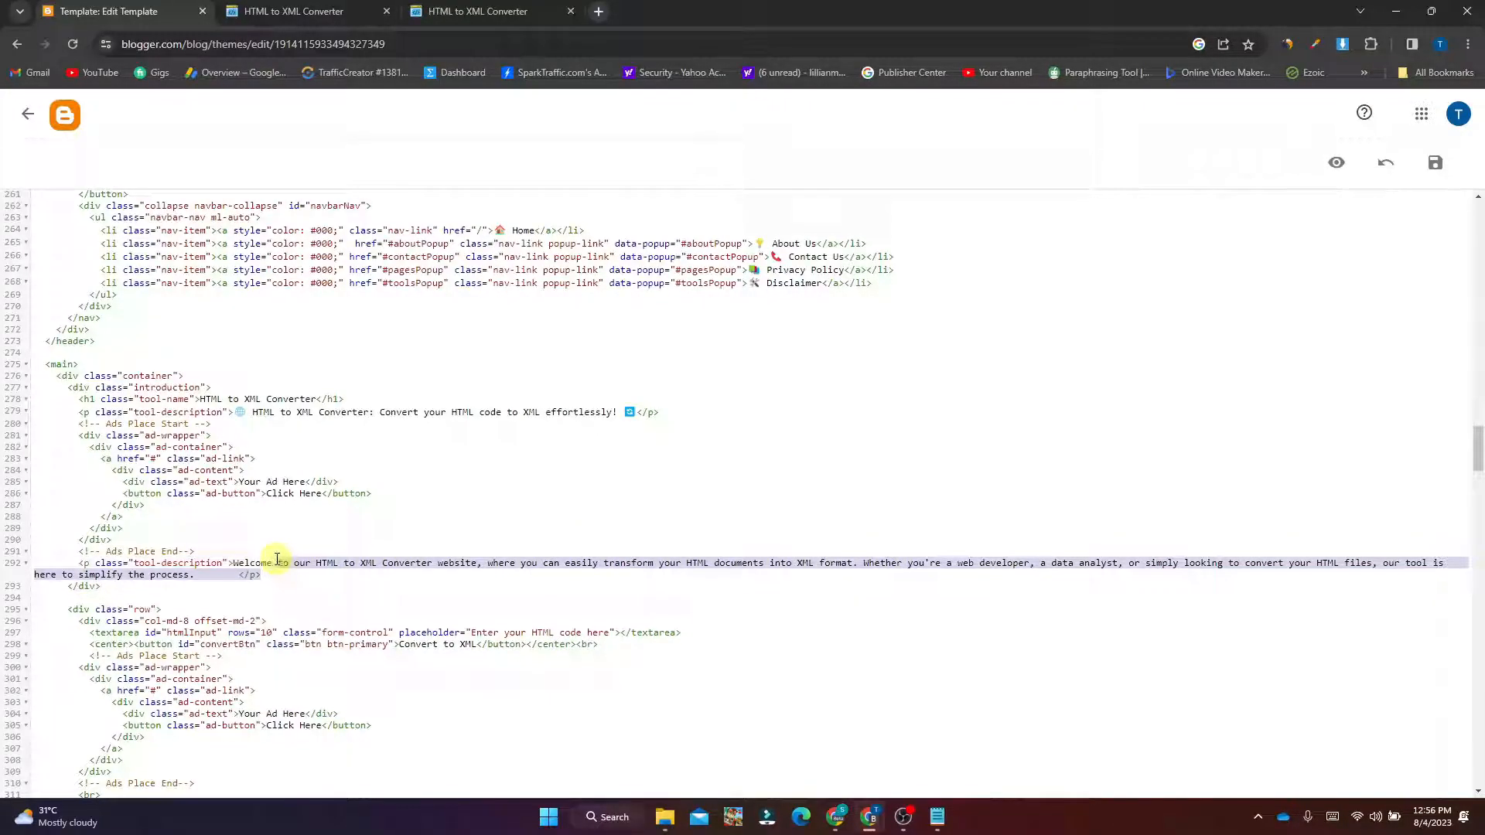
Examine the email contact text in the Contact Us popup on the demo site
click(476, 11)
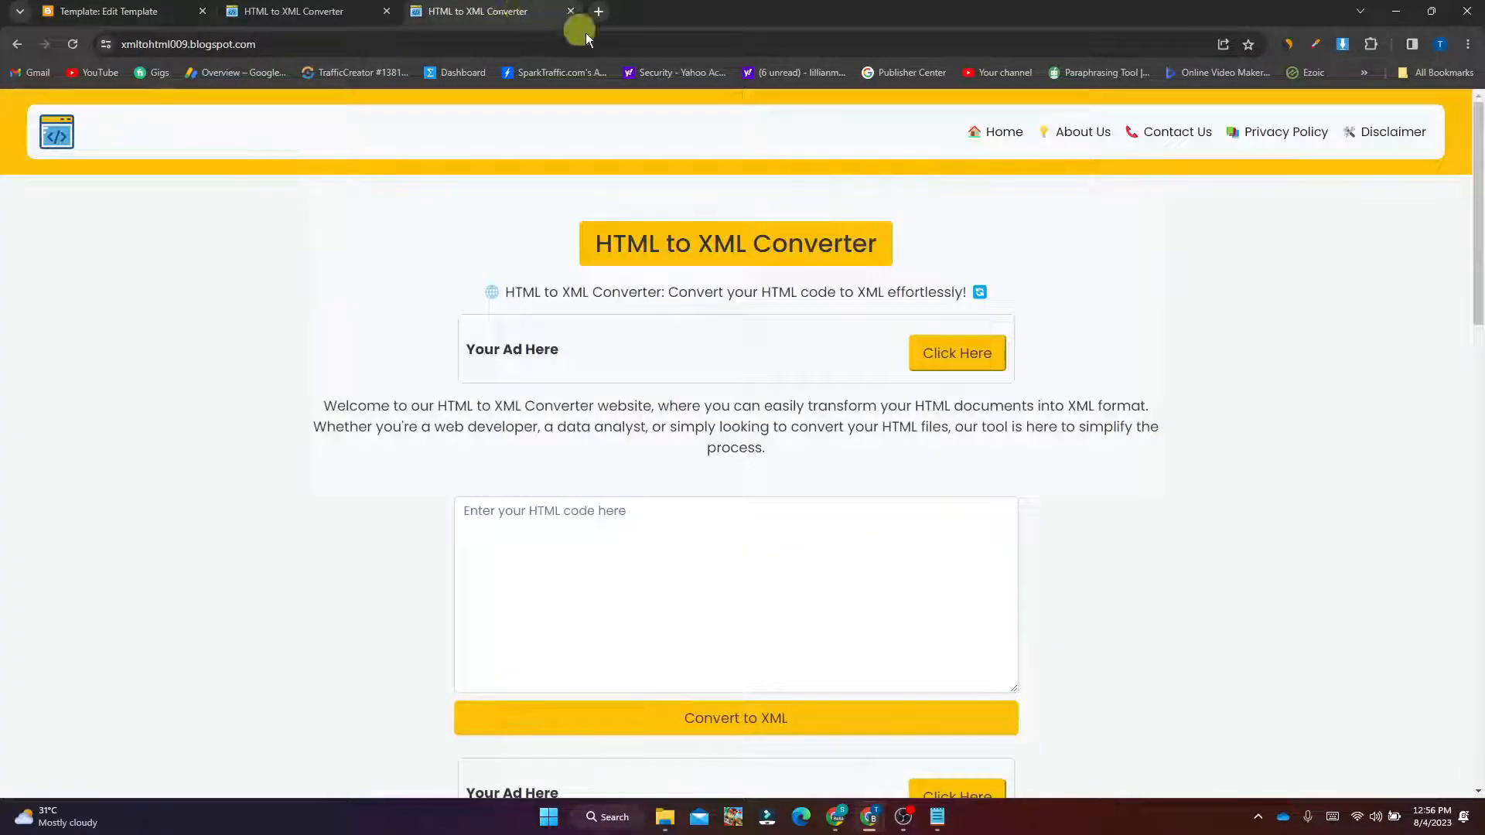
click(1177, 133)
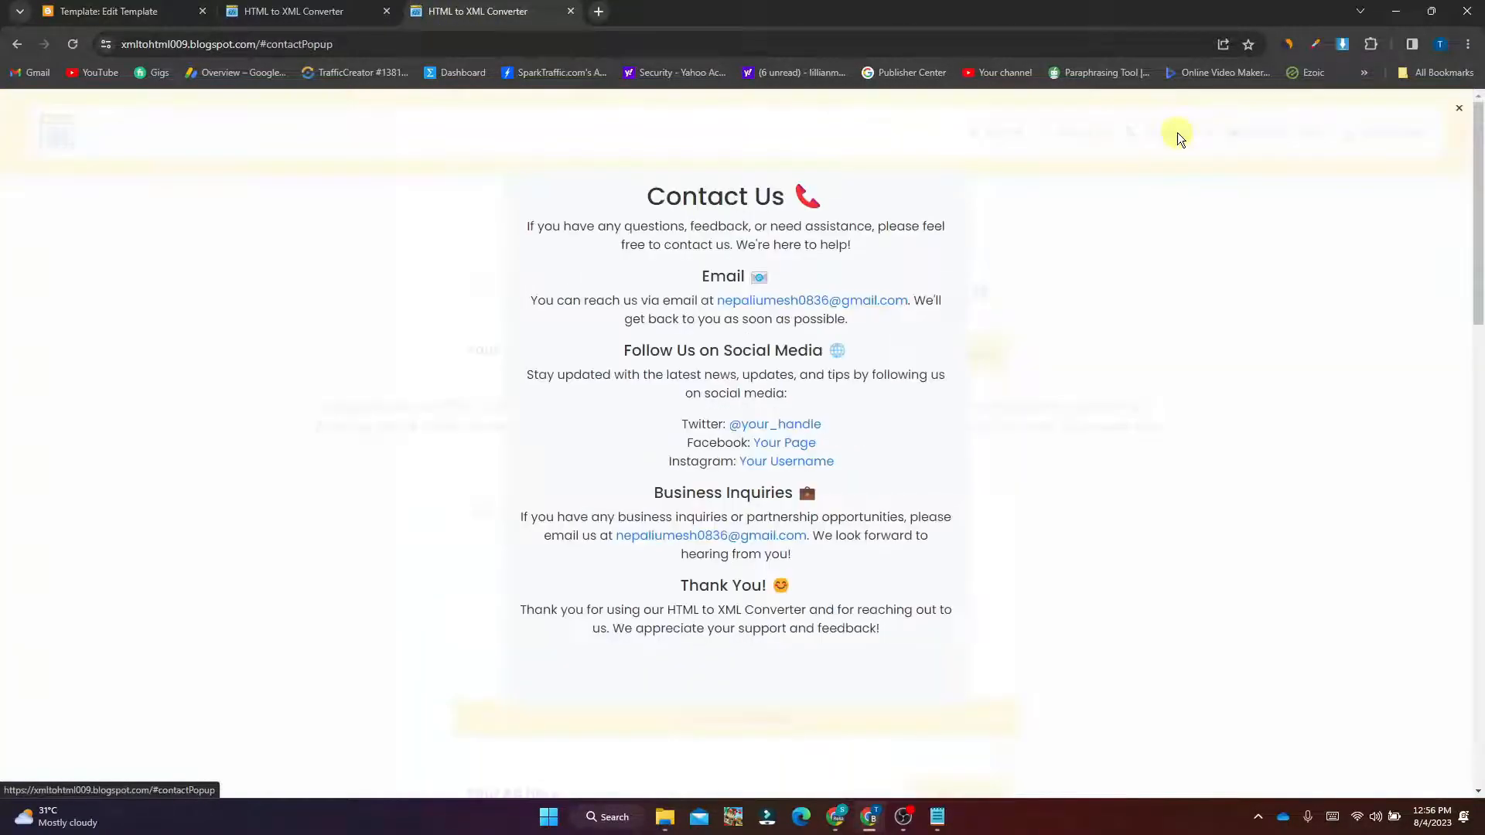
drag(532, 300, 875, 339)
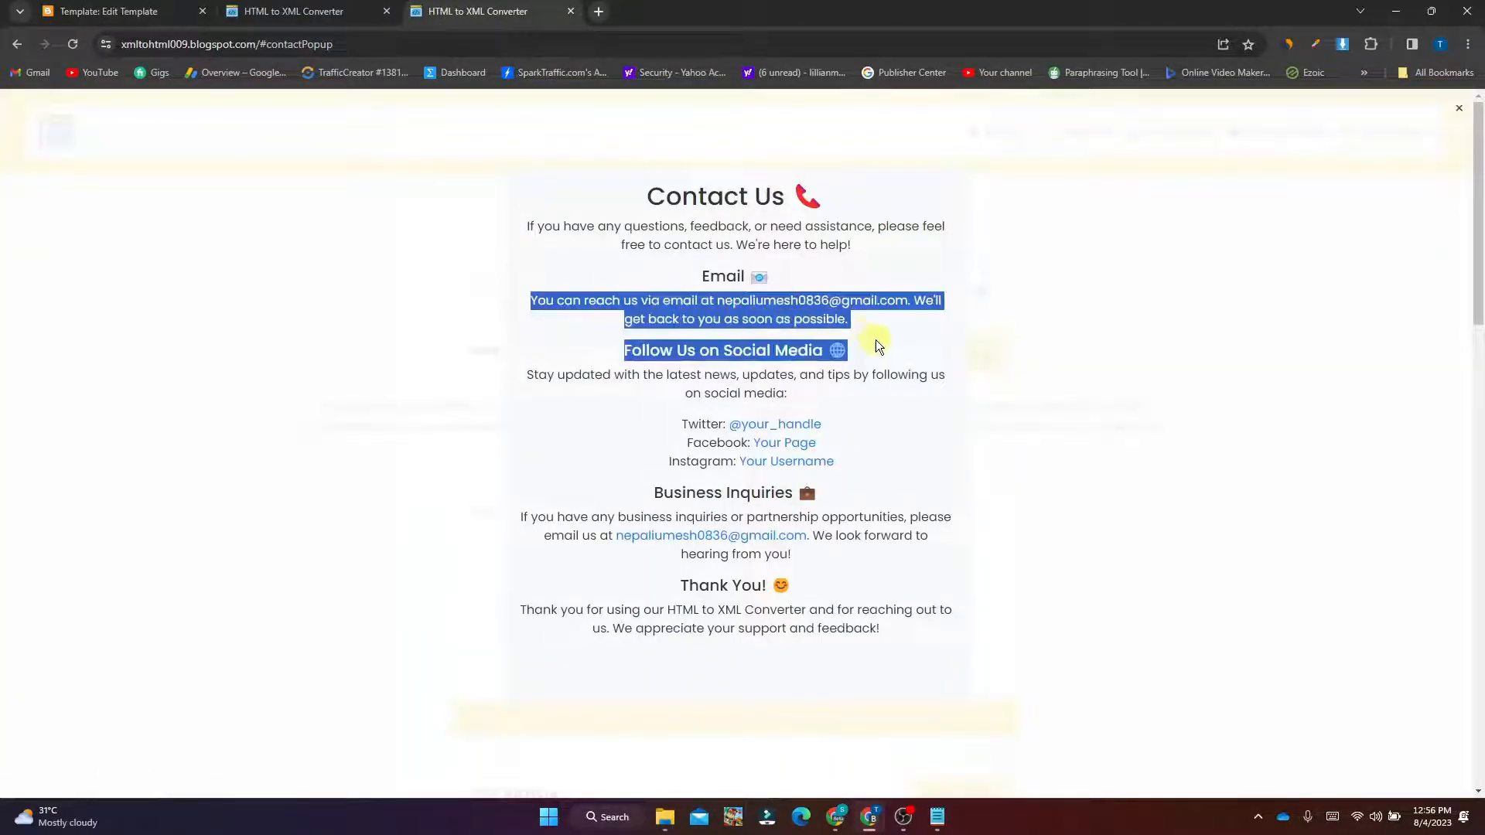
click(202, 278)
Locate the contactPopup section in the theme code and examine the contact email addresses in its Email and Business Inquiries paragraphs
click(104, 9)
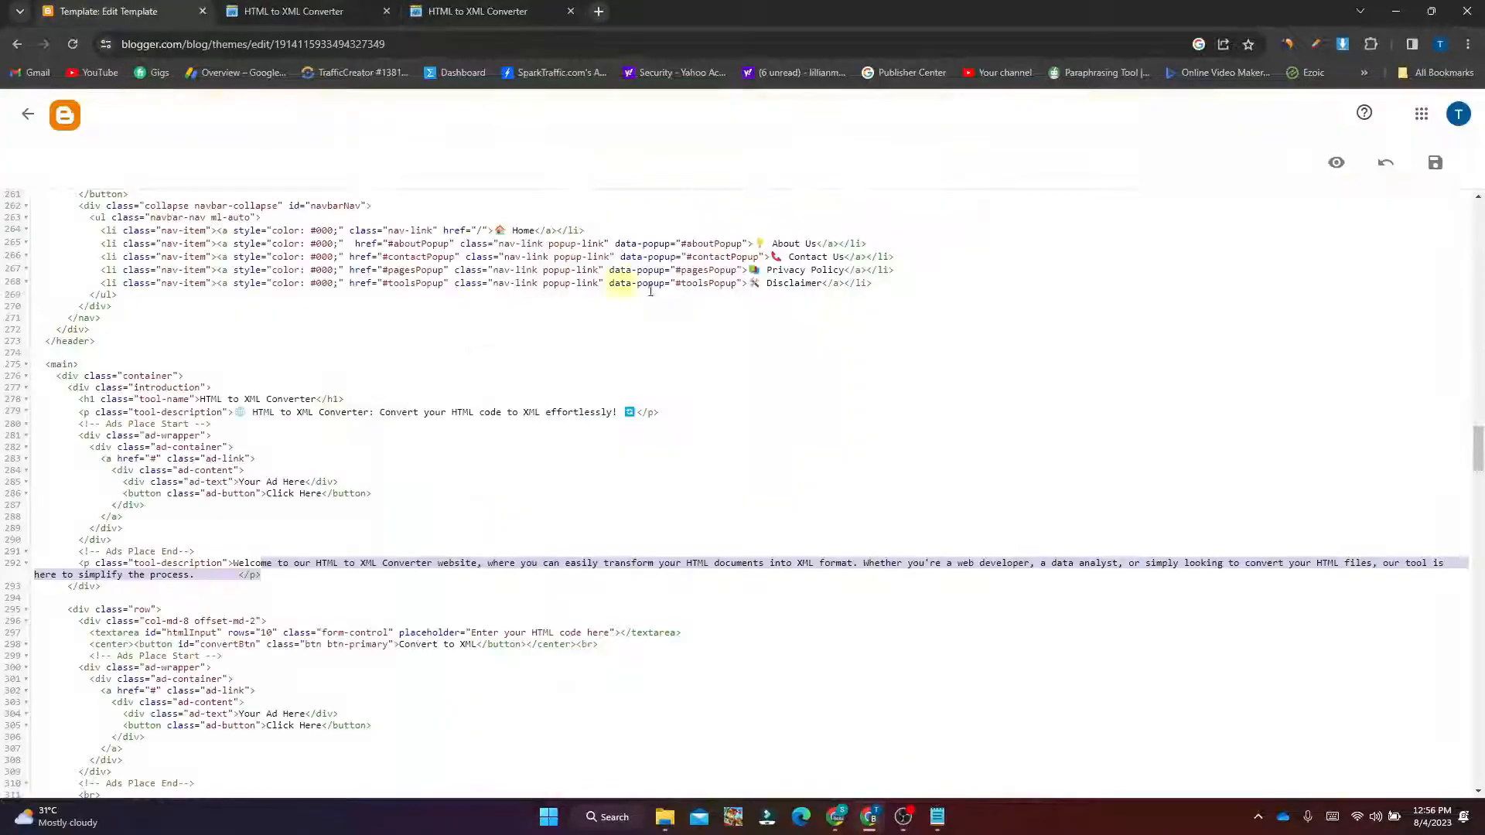
drag(1479, 441, 1478, 677)
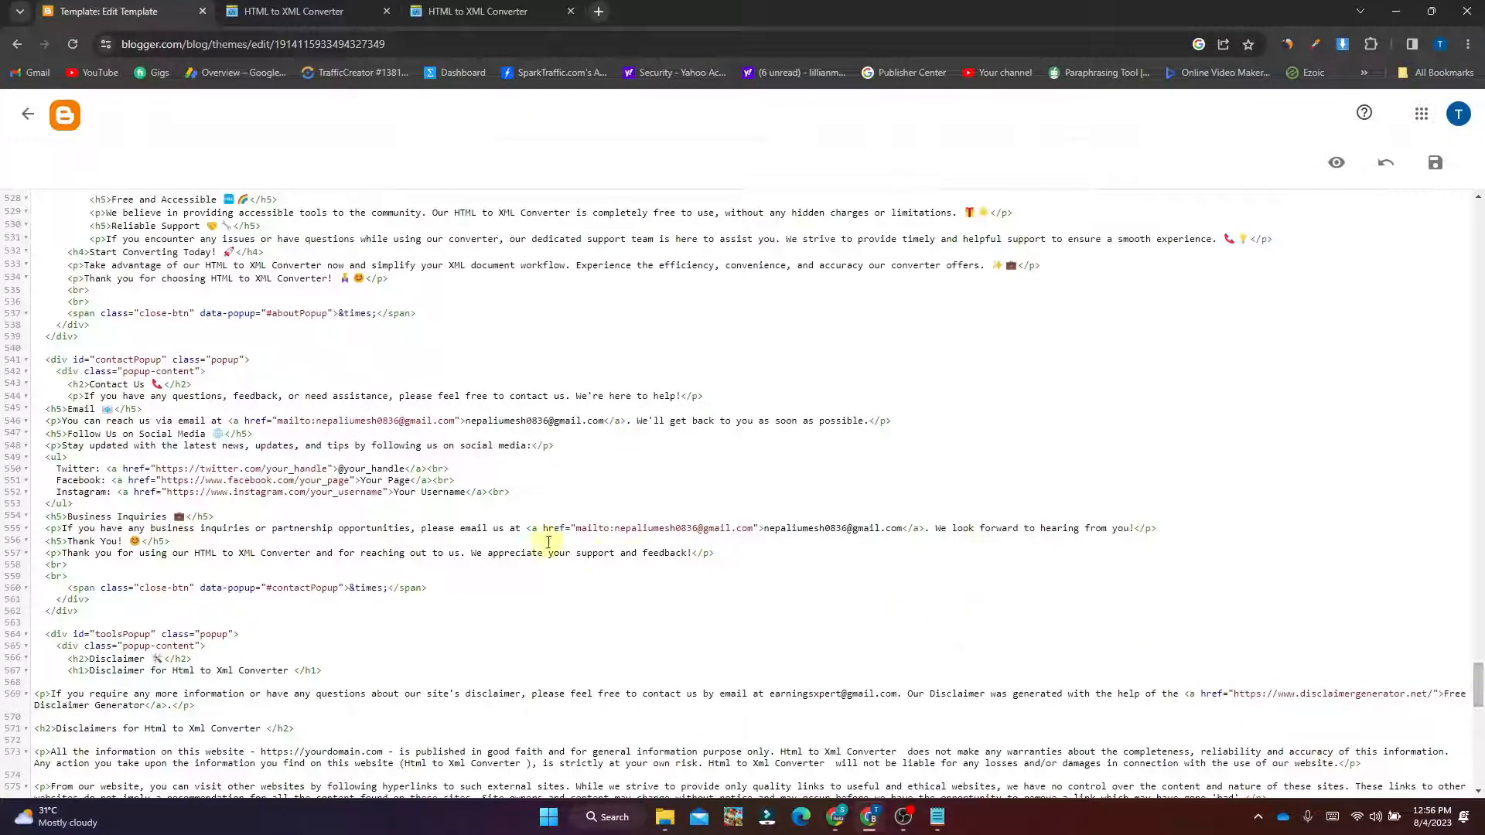
scroll(497, 539, up, 5)
drag(767, 519, 872, 520)
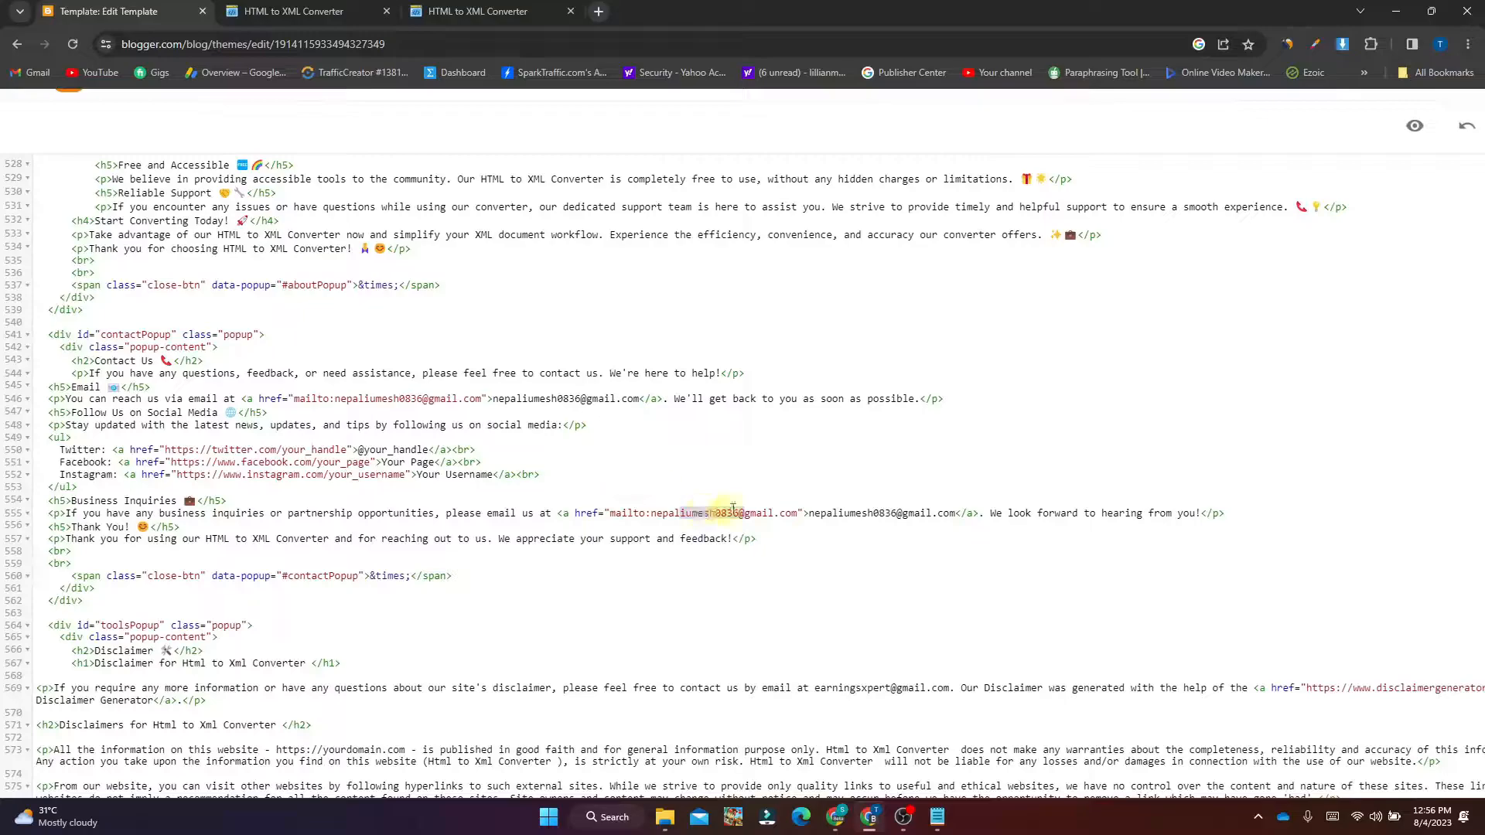
click(850, 513)
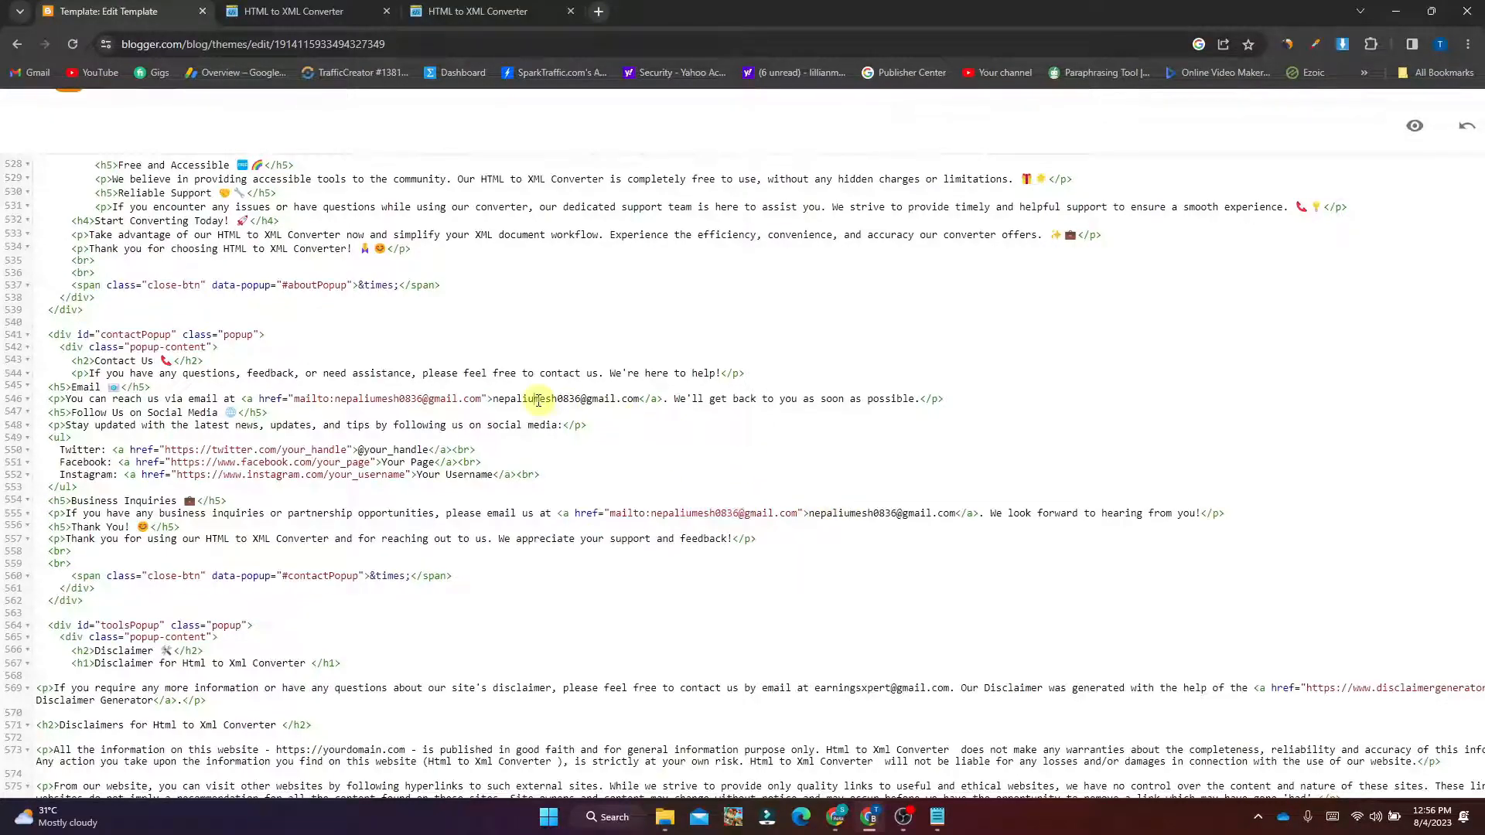
Compare the demo site's Contact Us popup with the theme code, and highlight "Step 2 - WordPress Or Any Other Website" in the Notepad notes
click(501, 10)
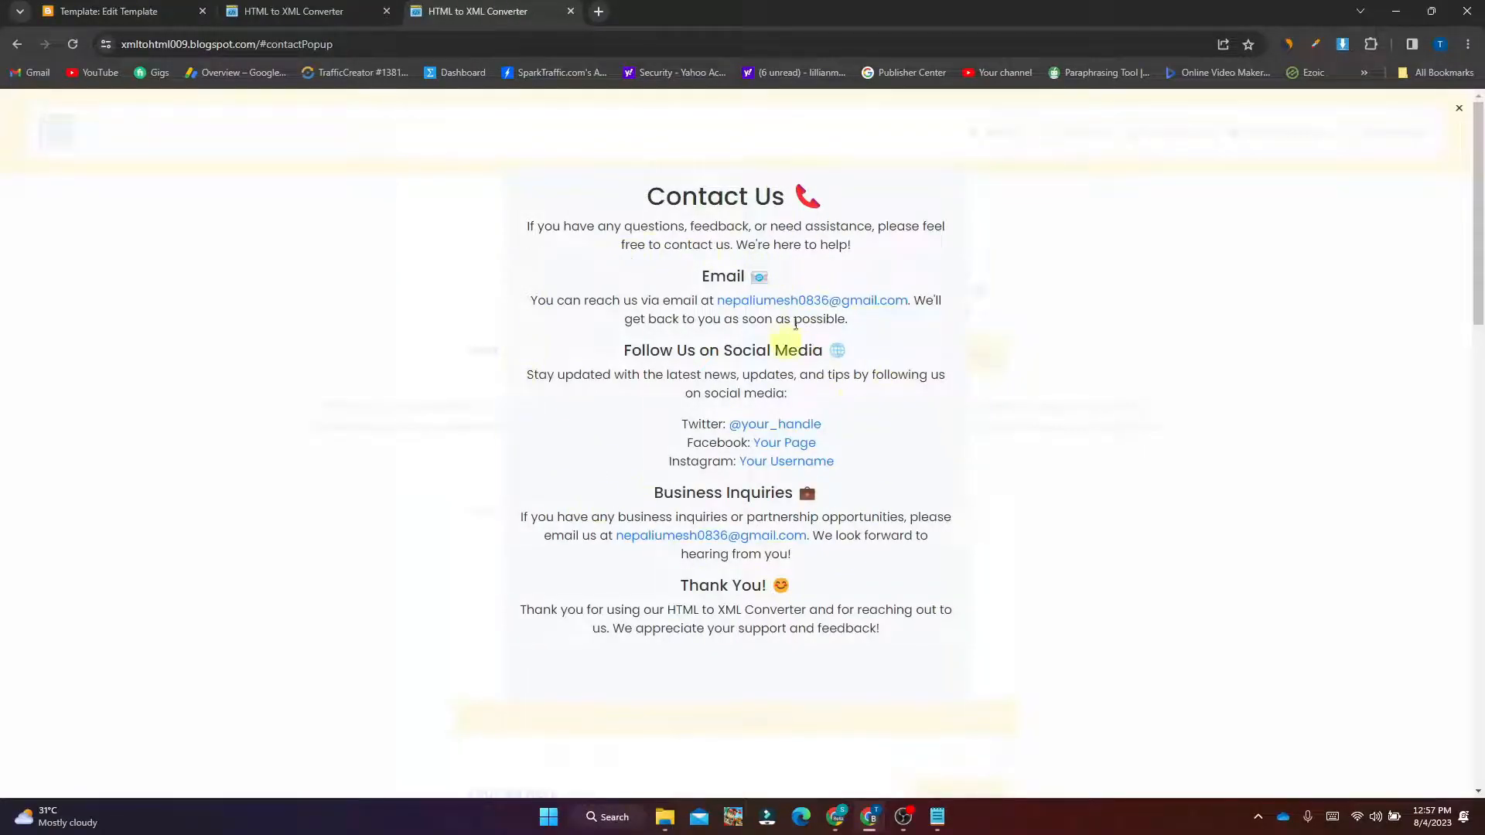
click(215, 12)
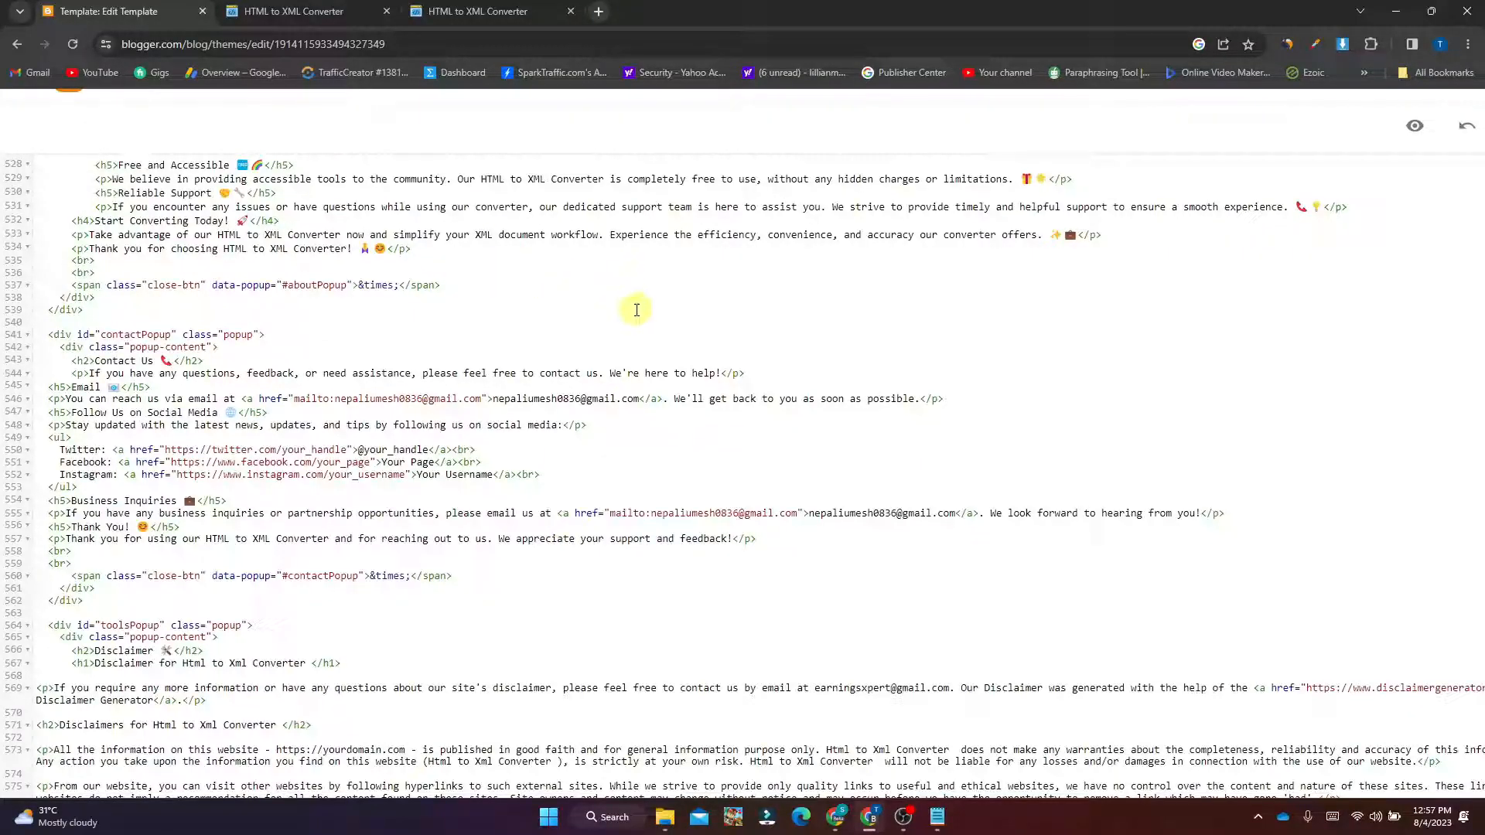
click(938, 816)
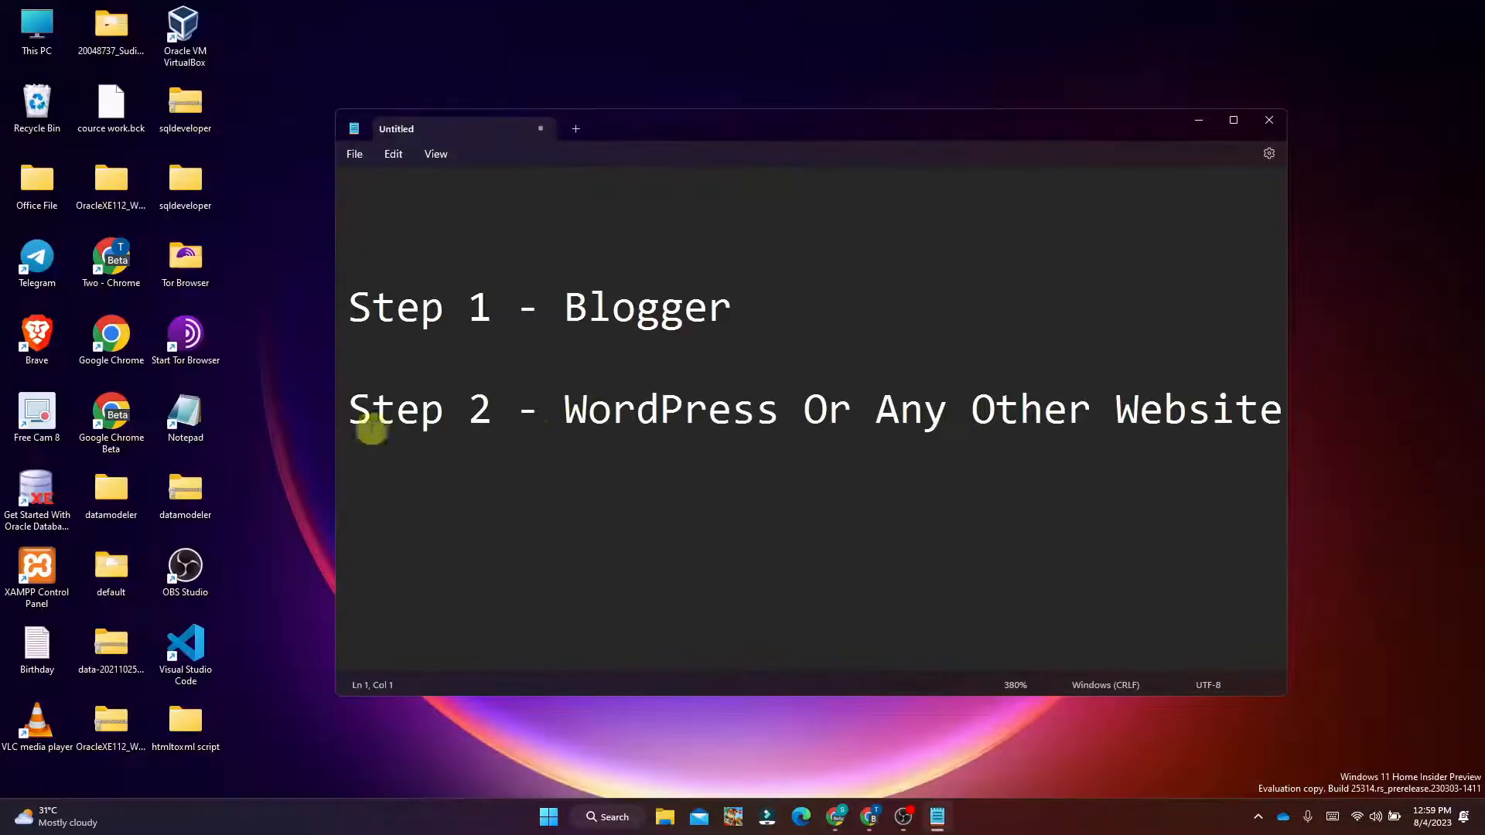
drag(350, 411, 1284, 412)
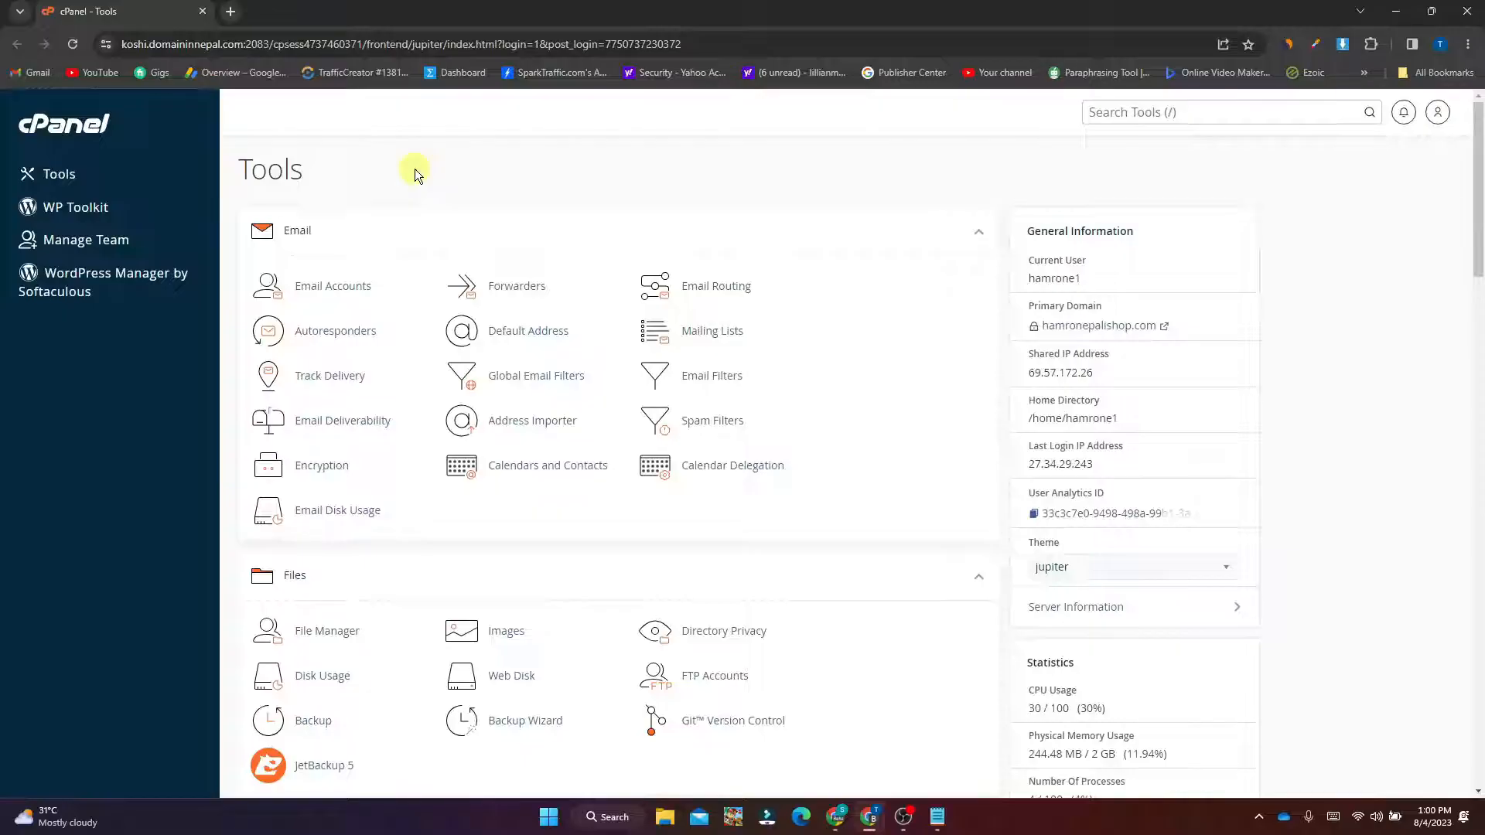
Open the test.hamronepalishop.com folder in cPanel's File Manager and bring up its file upload page
click(322, 639)
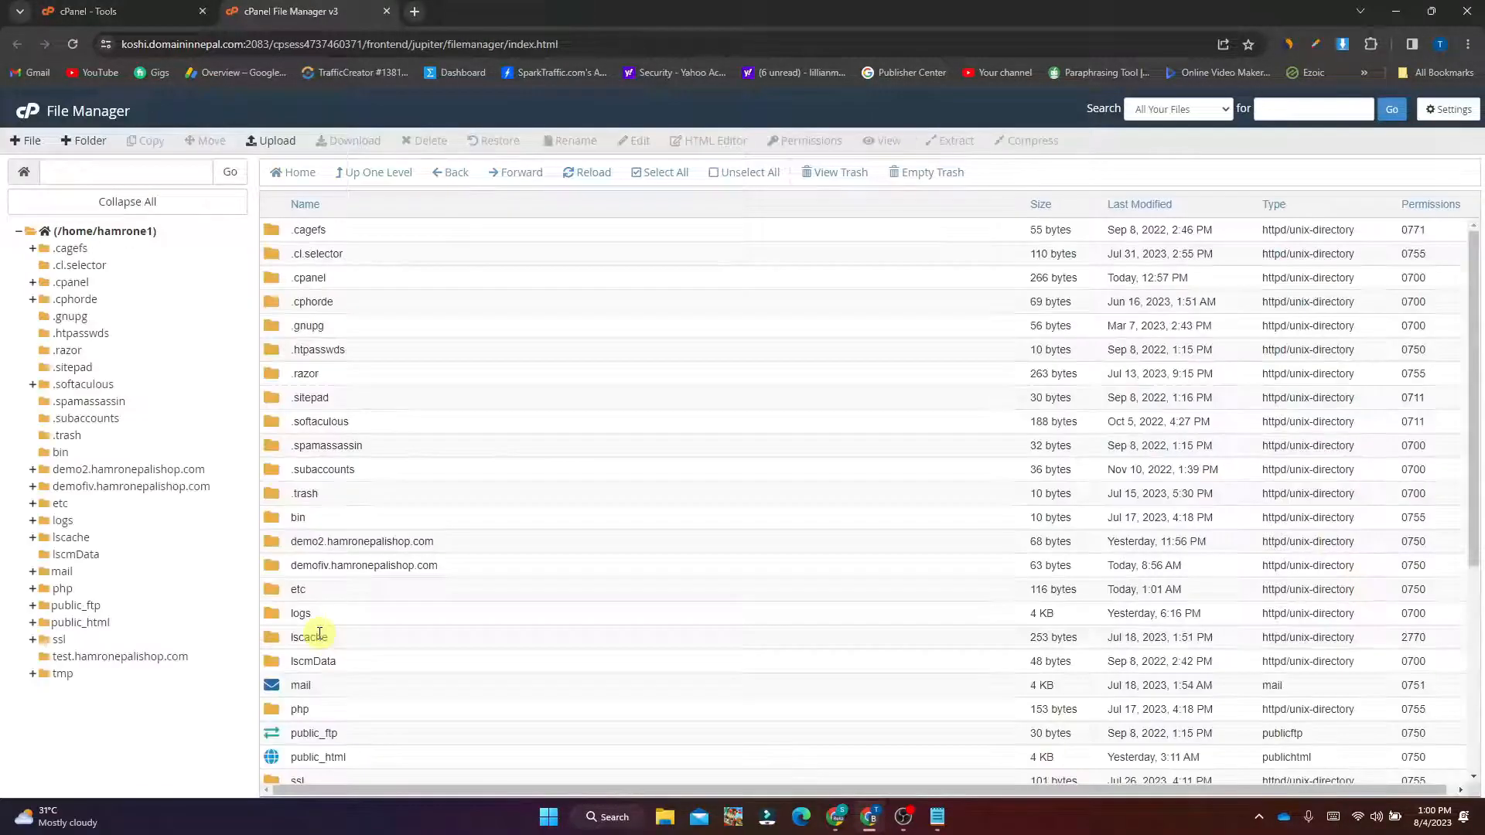
click(159, 656)
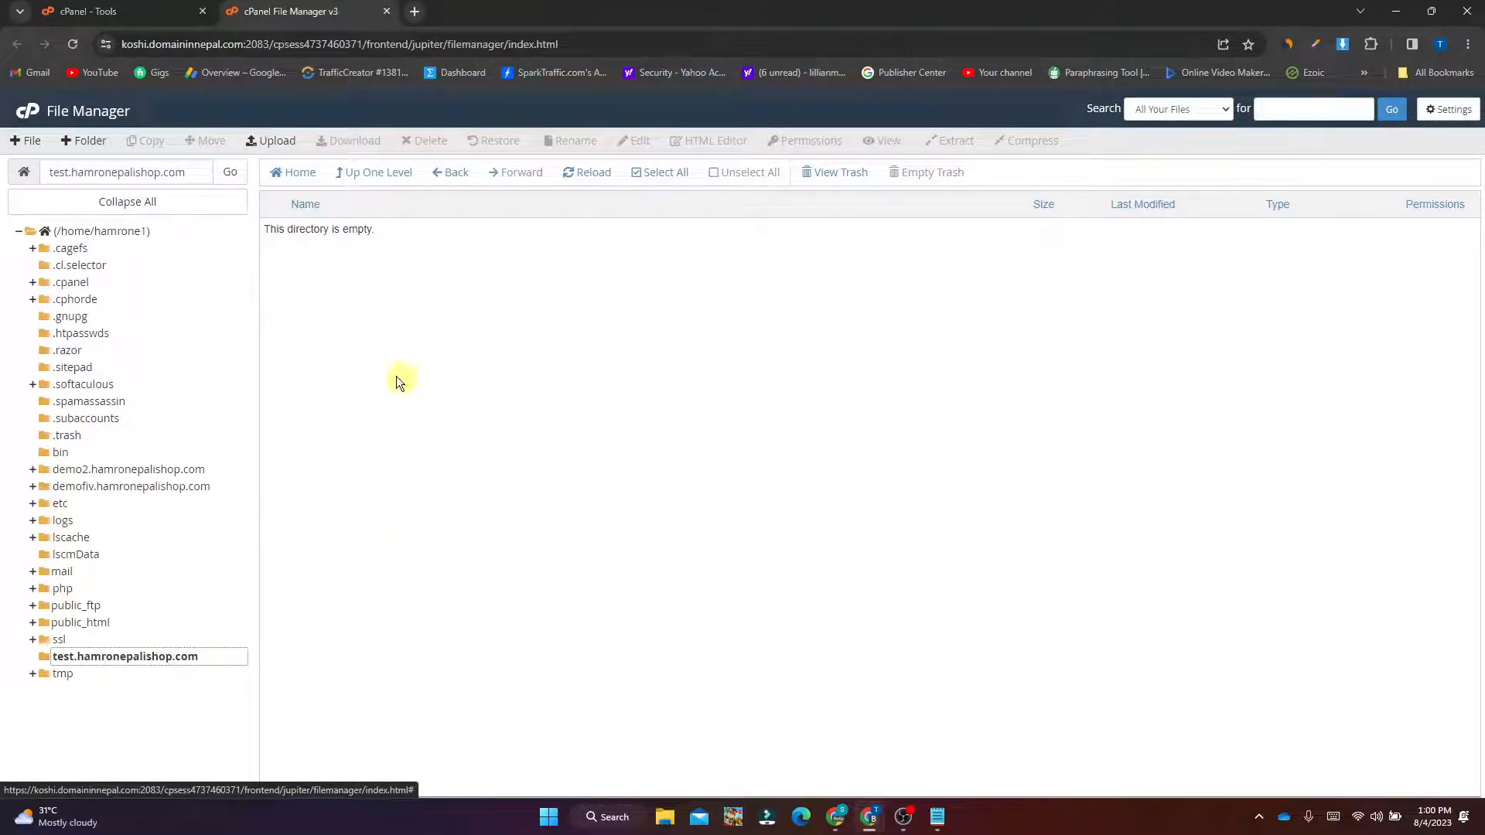
click(278, 143)
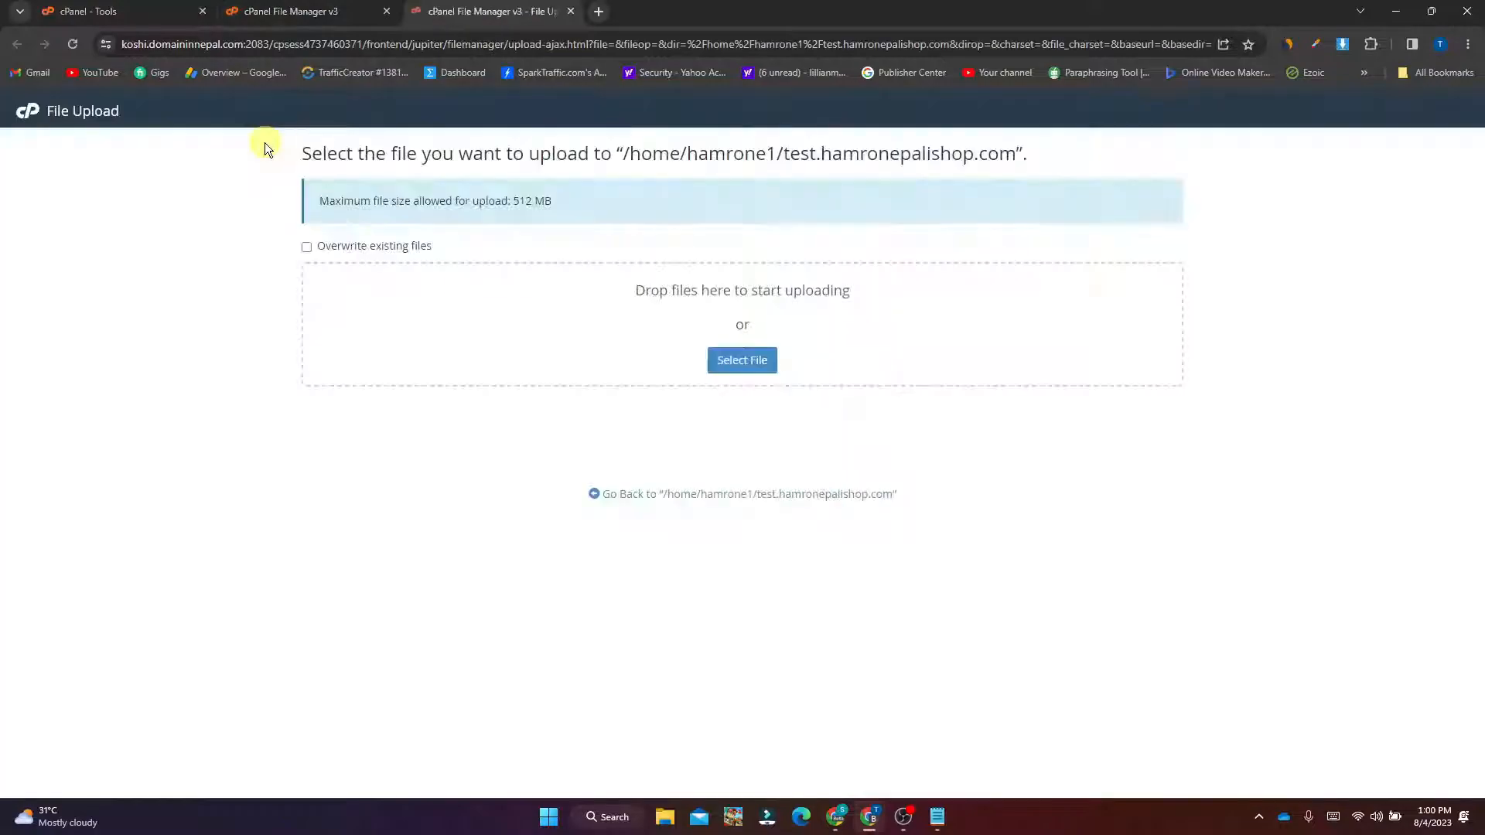
Upload the index HTML file from the Blogger Adsense Approvel Script folder and return to the test.hamronepalishop.com directory
click(720, 359)
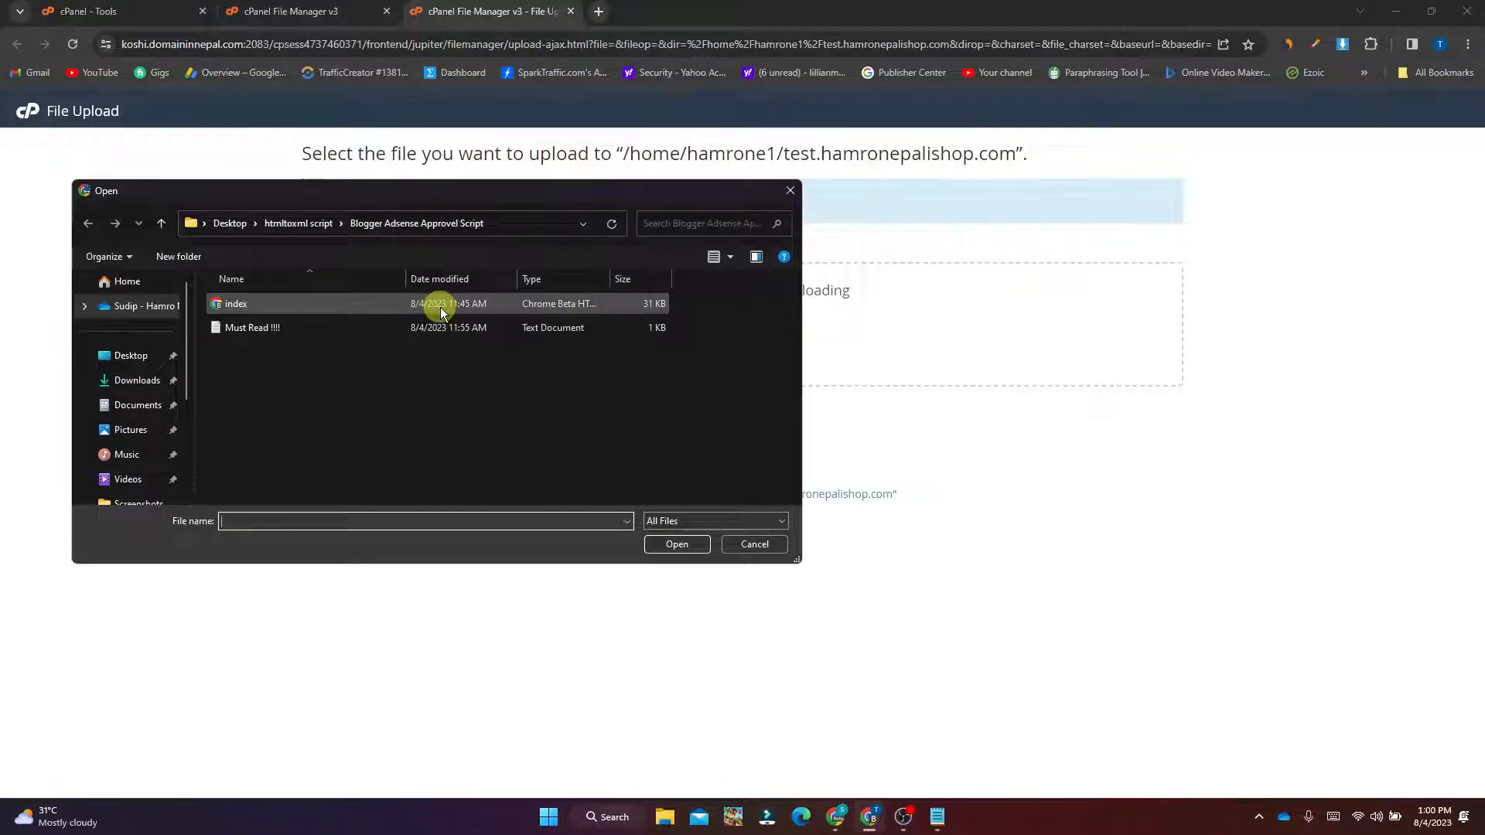
click(281, 304)
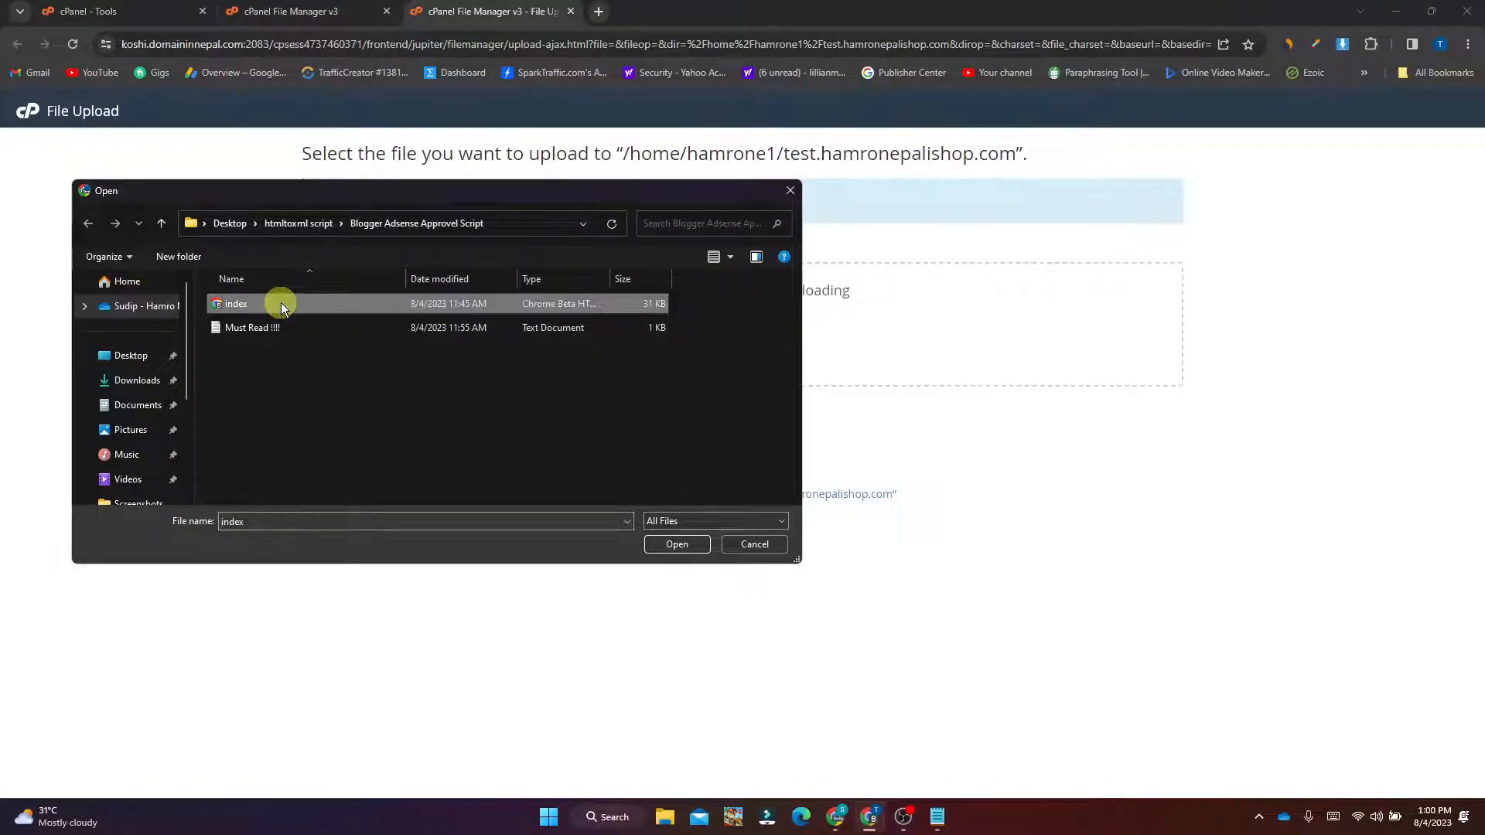
click(680, 549)
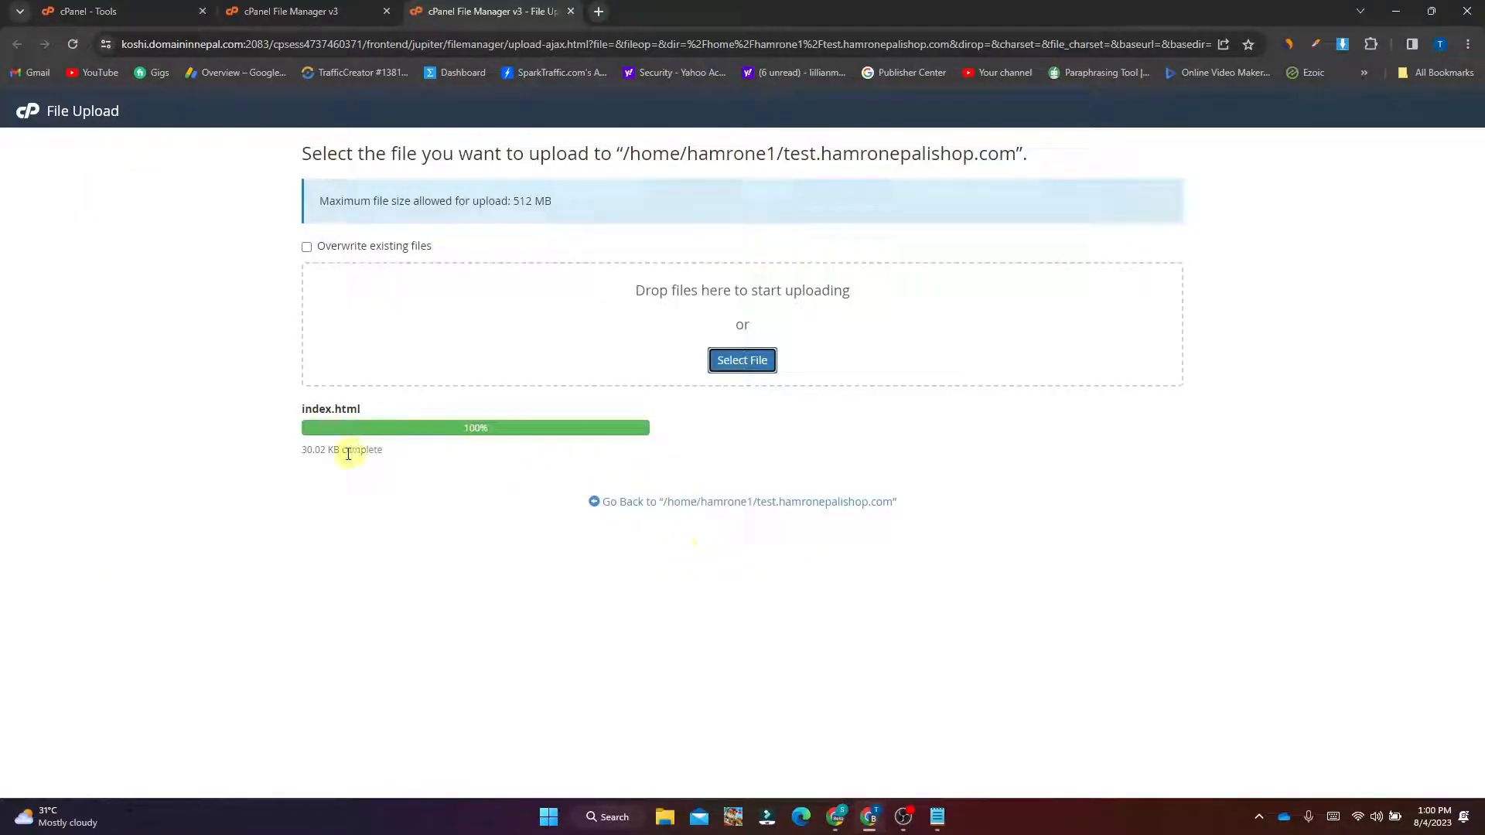
drag(293, 451, 420, 455)
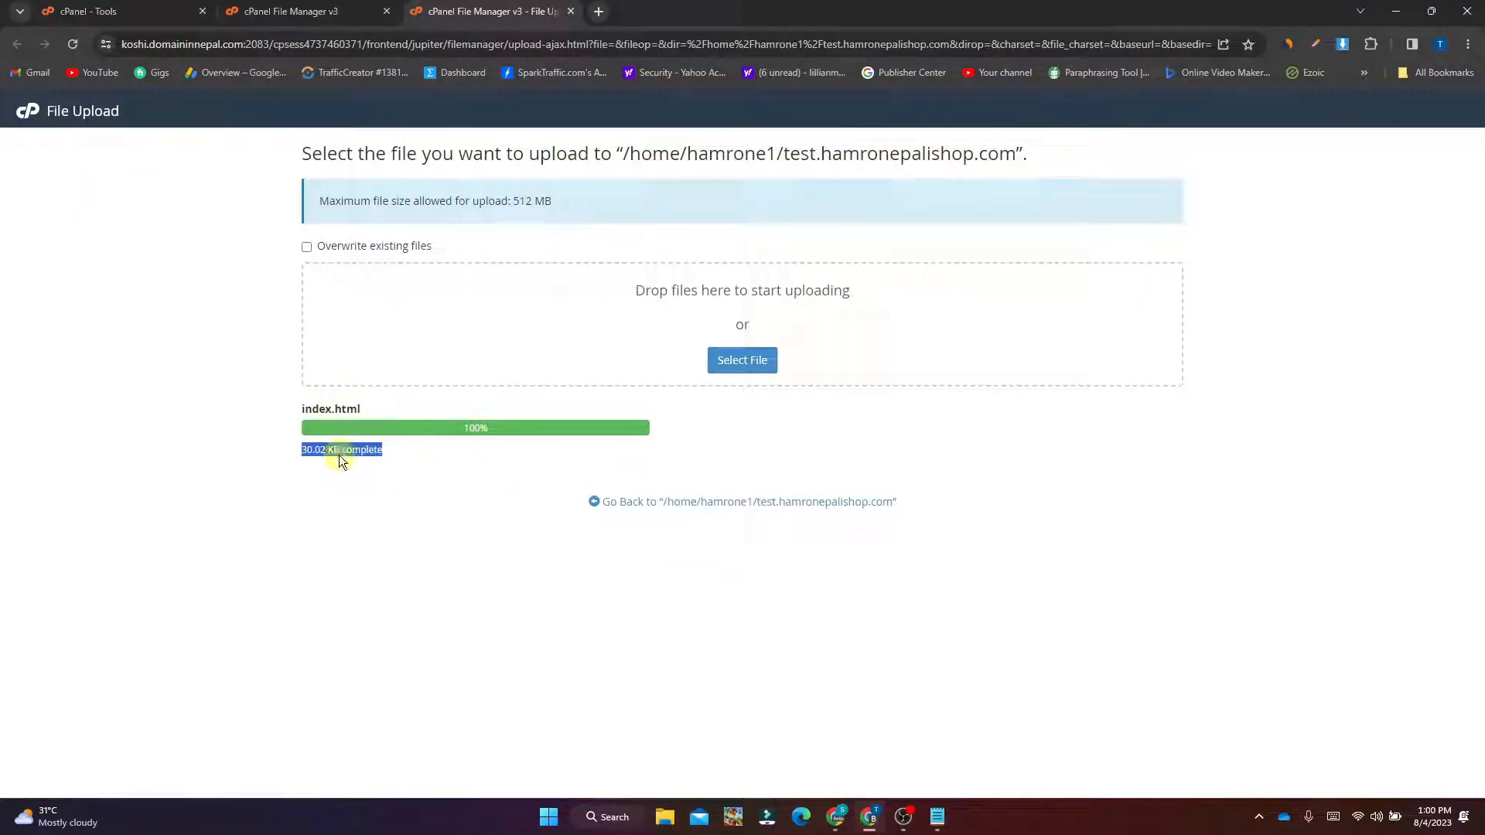
click(750, 504)
Load test.hamronepalishop.com in a new browser tab and examine the converter page, highlighting its welcome paragraph
click(599, 12)
text(test.hamronepalishop.com)
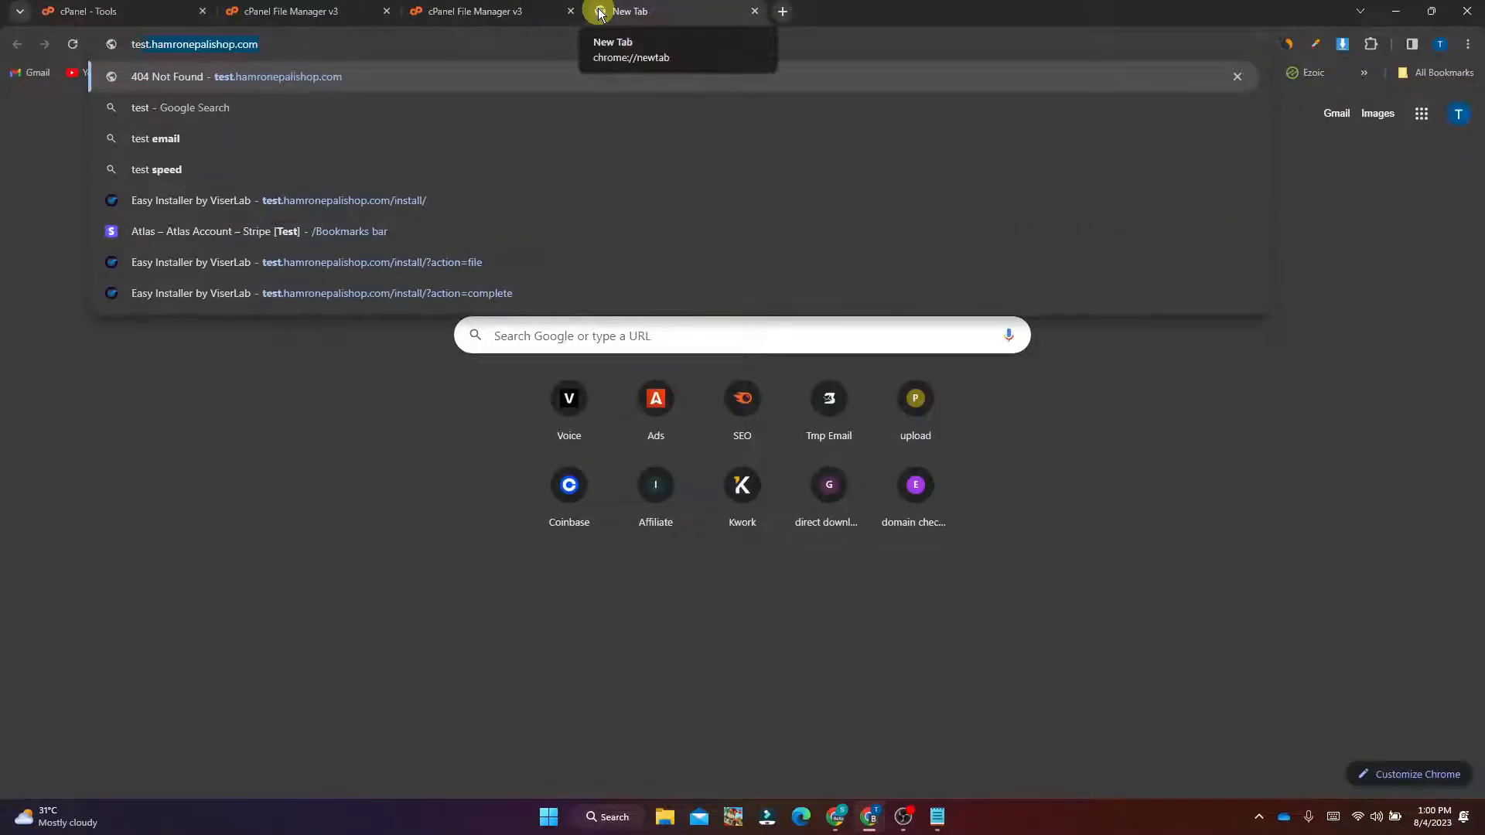
key(Return)
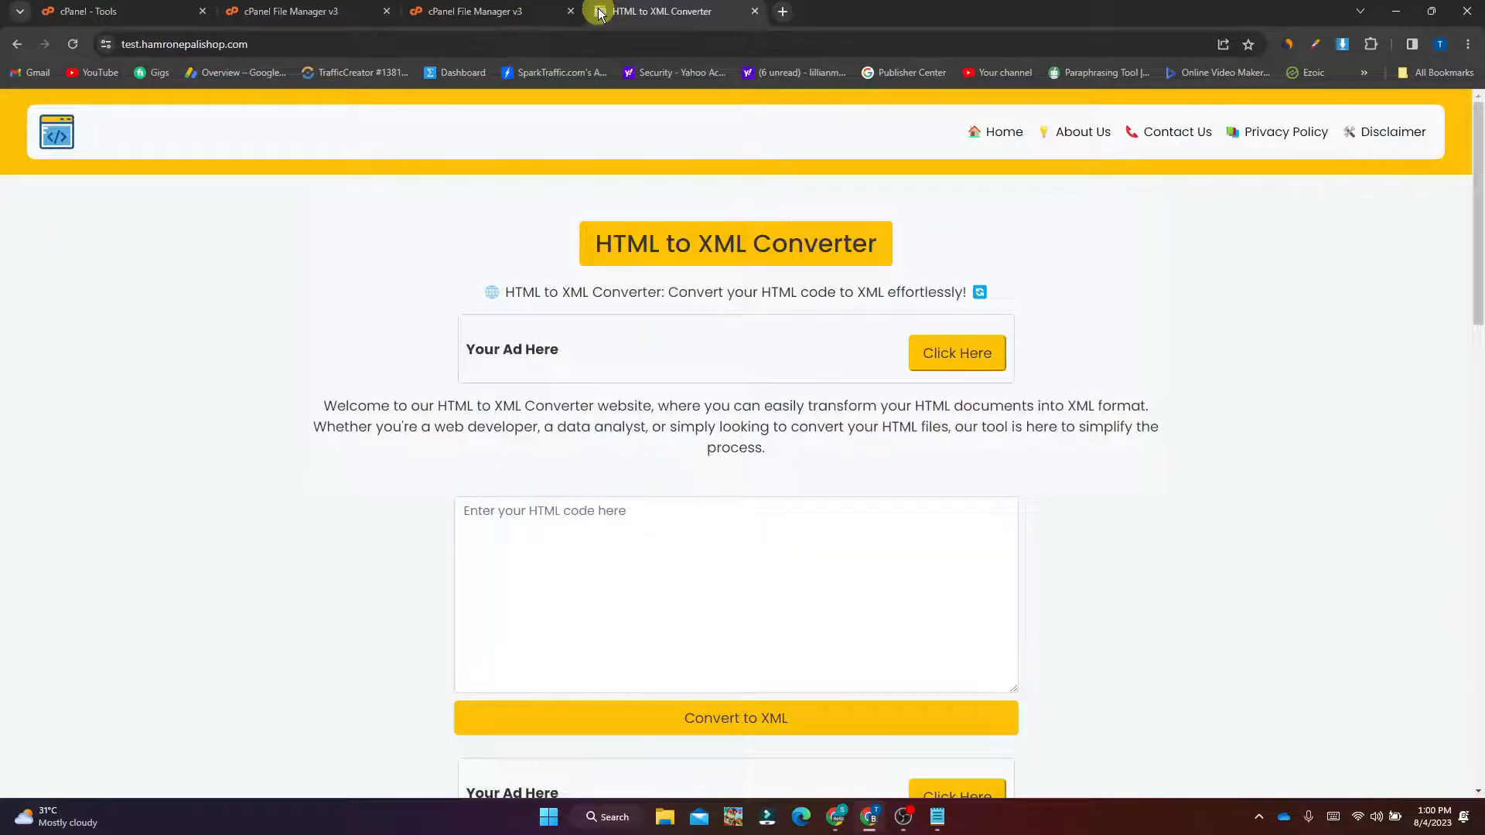
drag(1477, 221, 1478, 80)
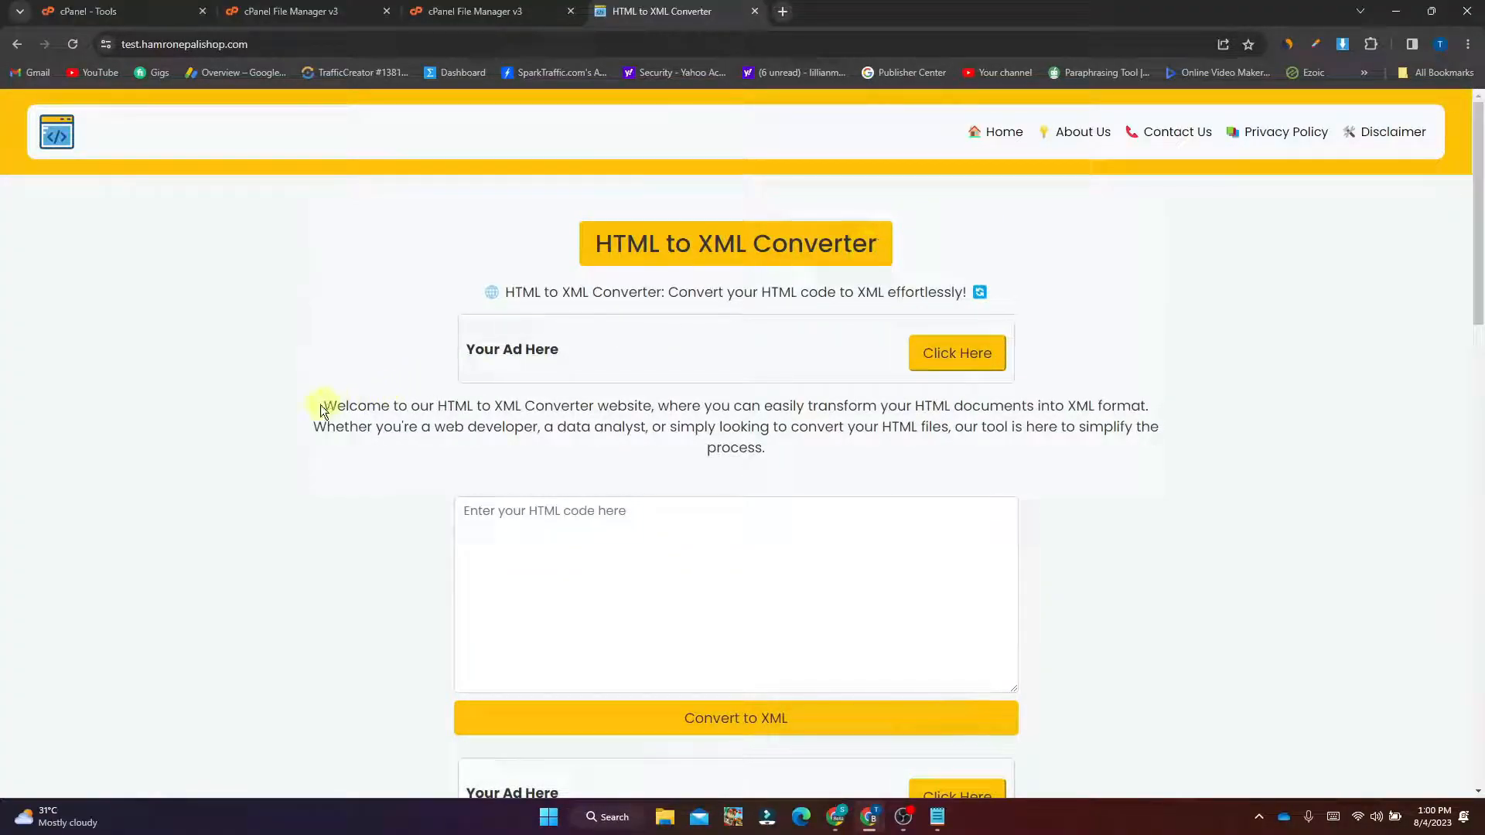
drag(321, 405, 773, 449)
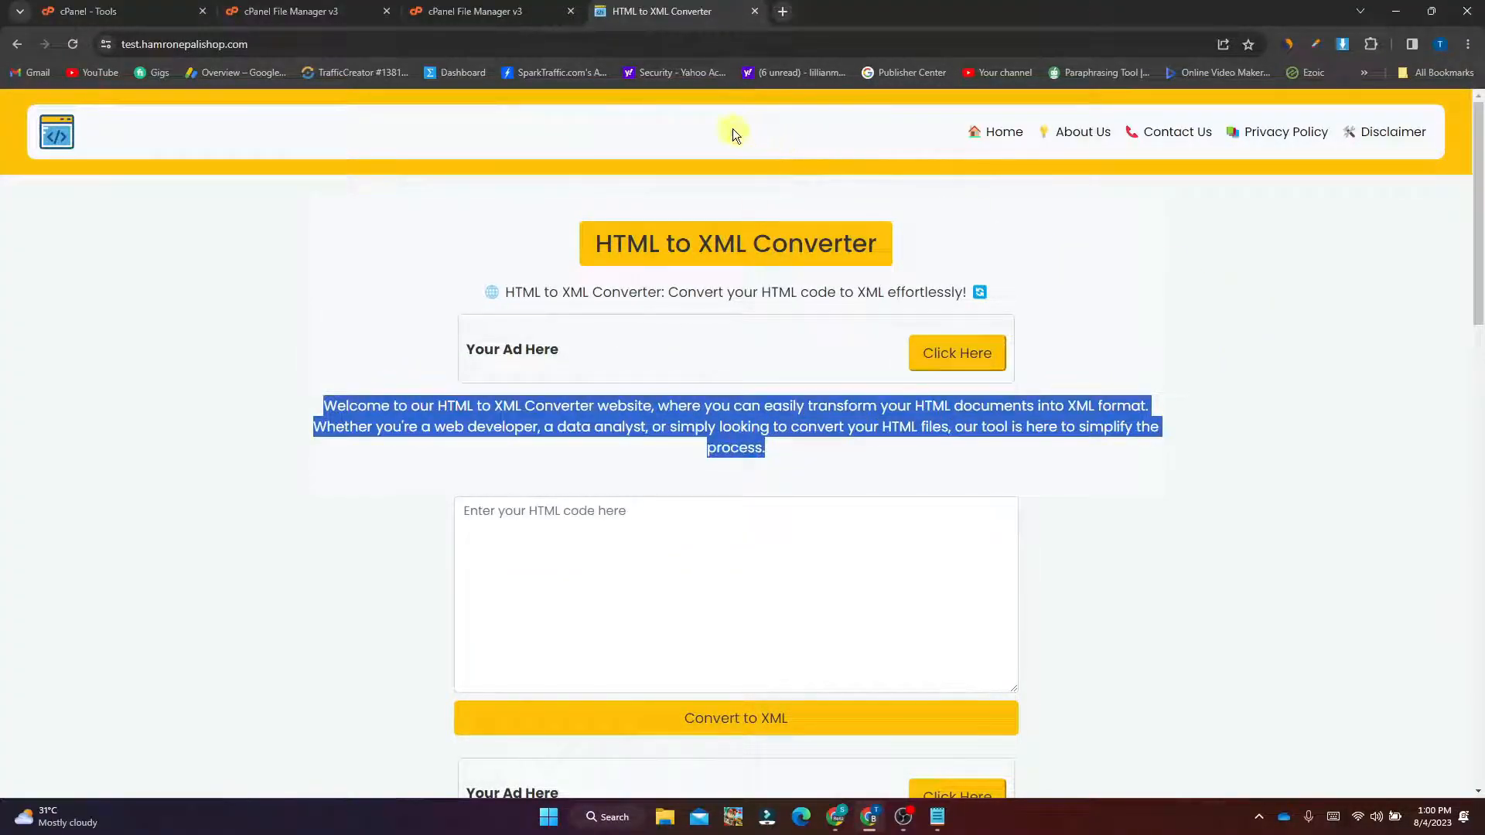
Open the uploaded index.html in the File Manager's code editor, and return to the live converter page to deselect its welcome paragraph
click(542, 11)
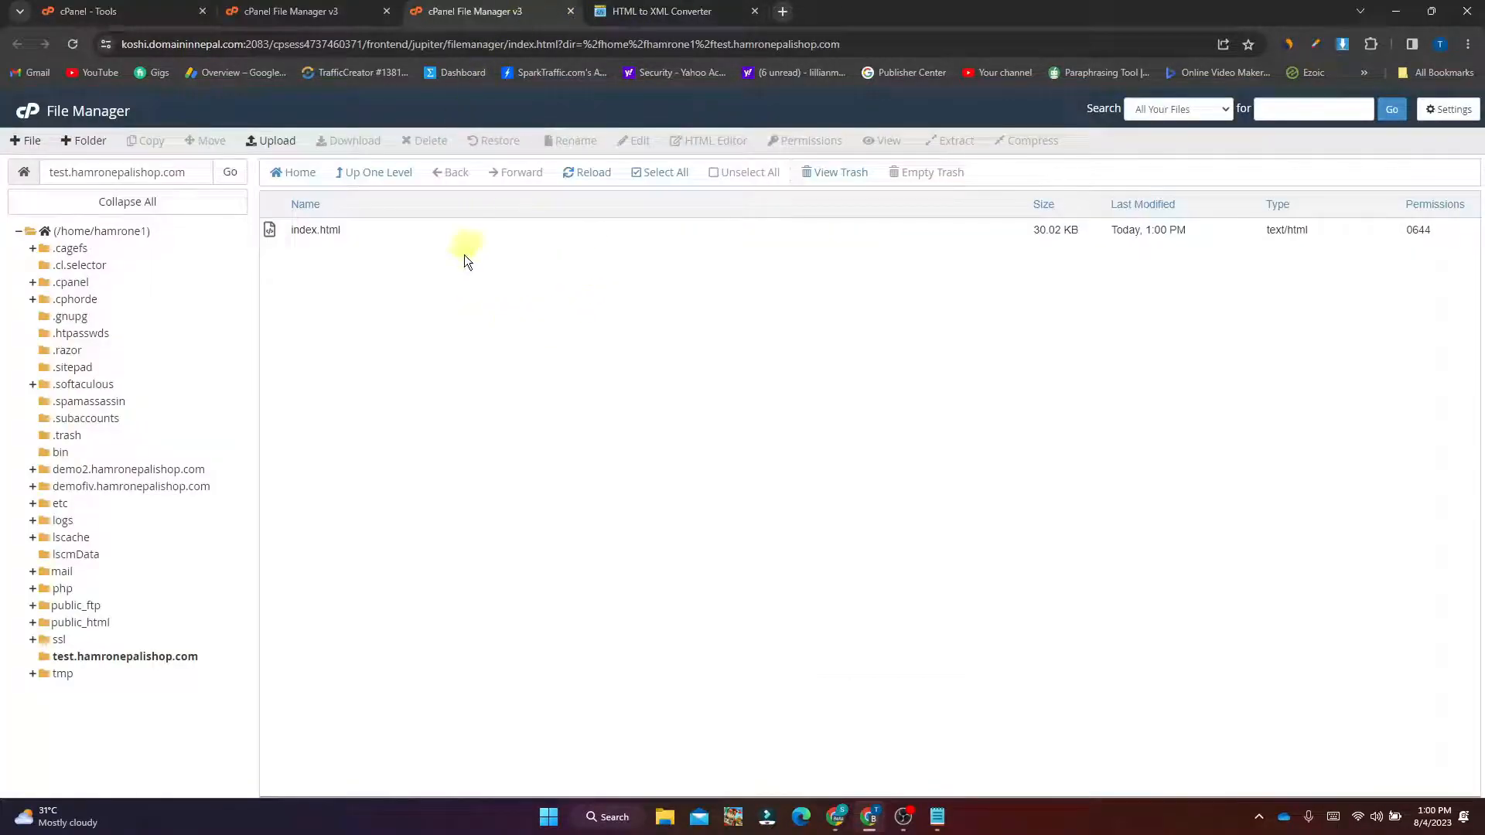
click(376, 234)
right_click(376, 233)
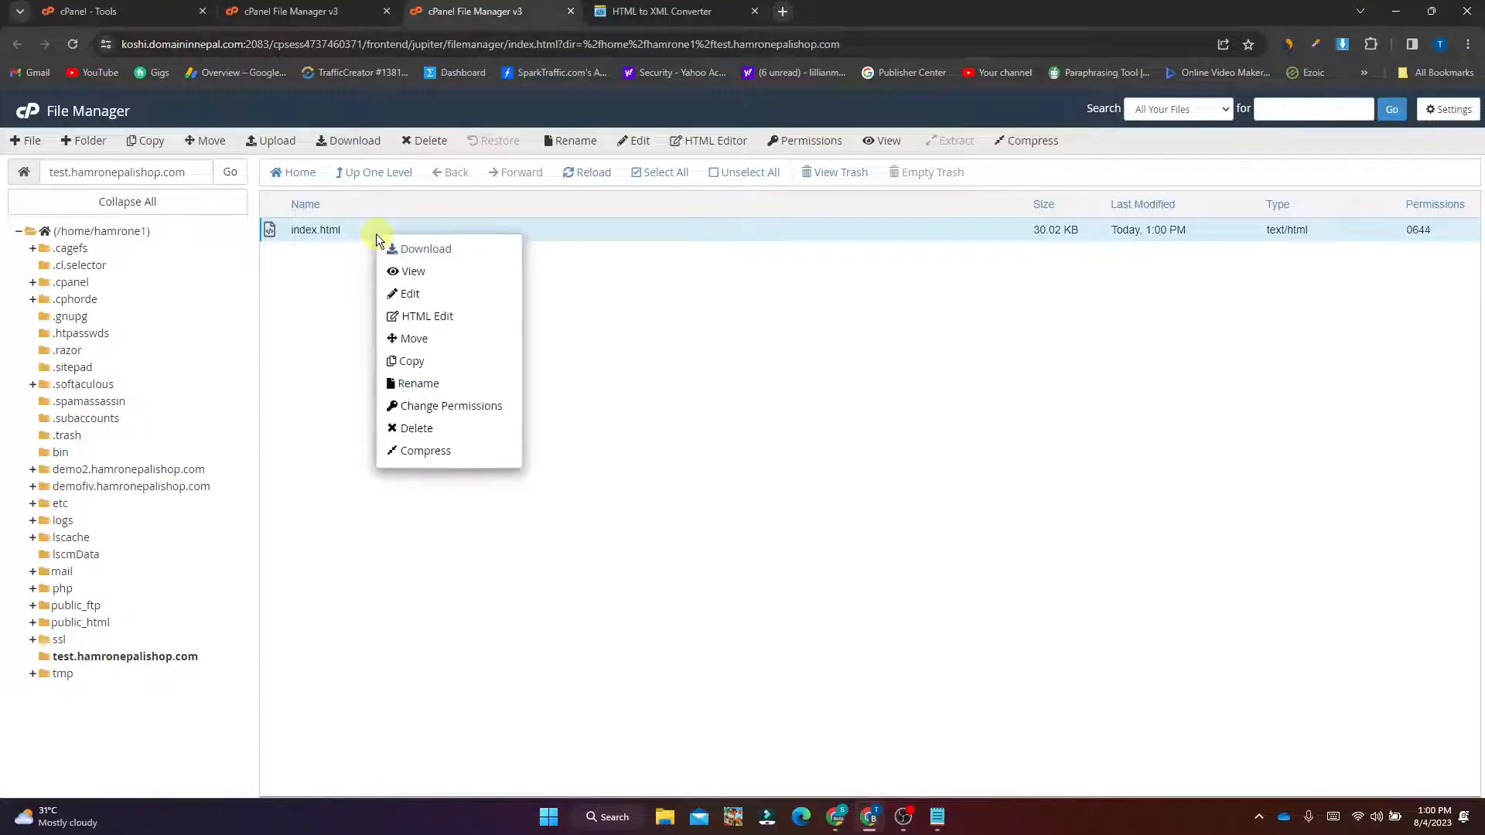
click(424, 295)
click(880, 551)
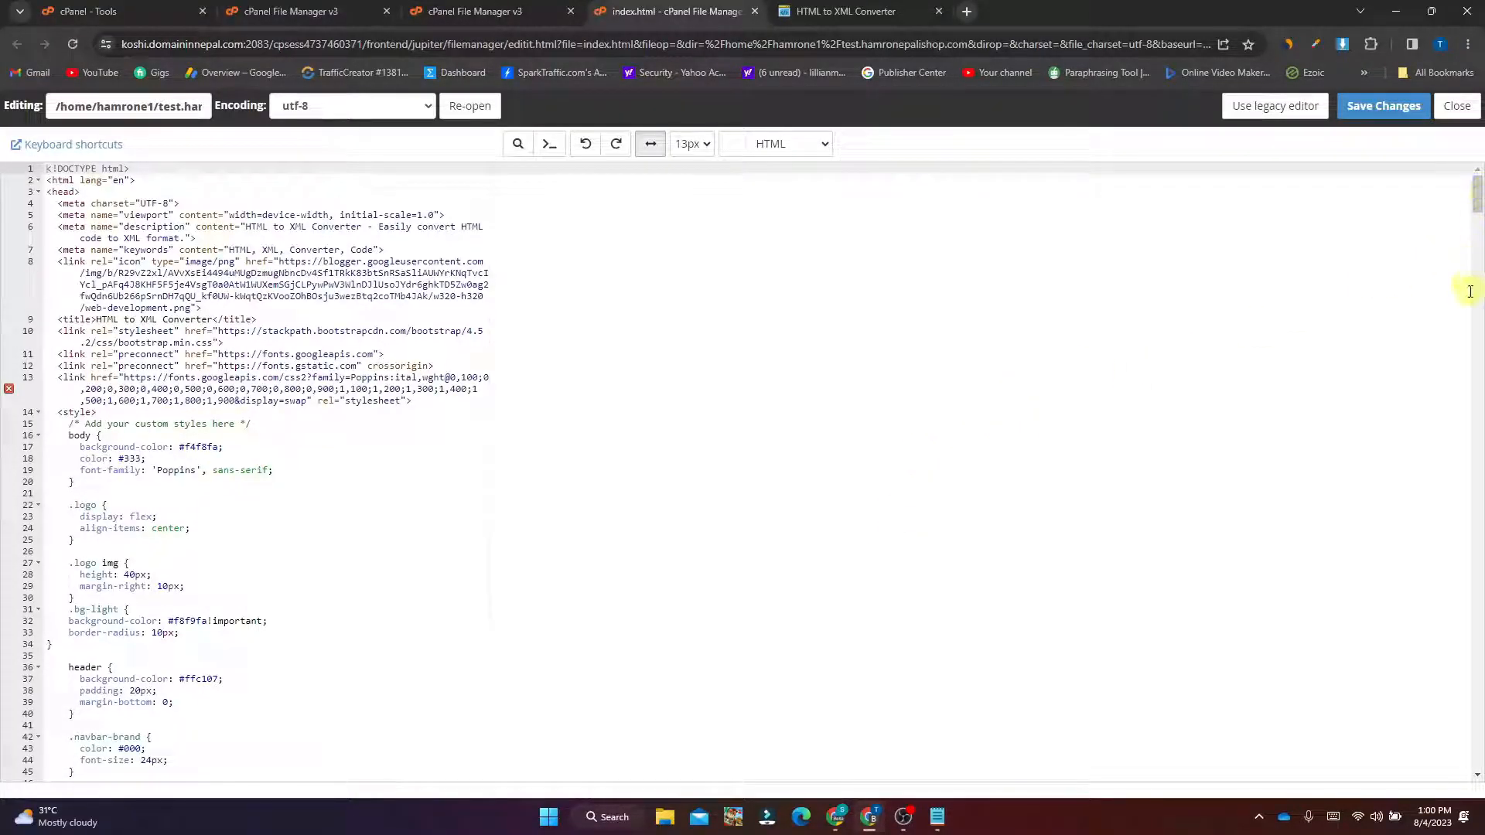
click(847, 10)
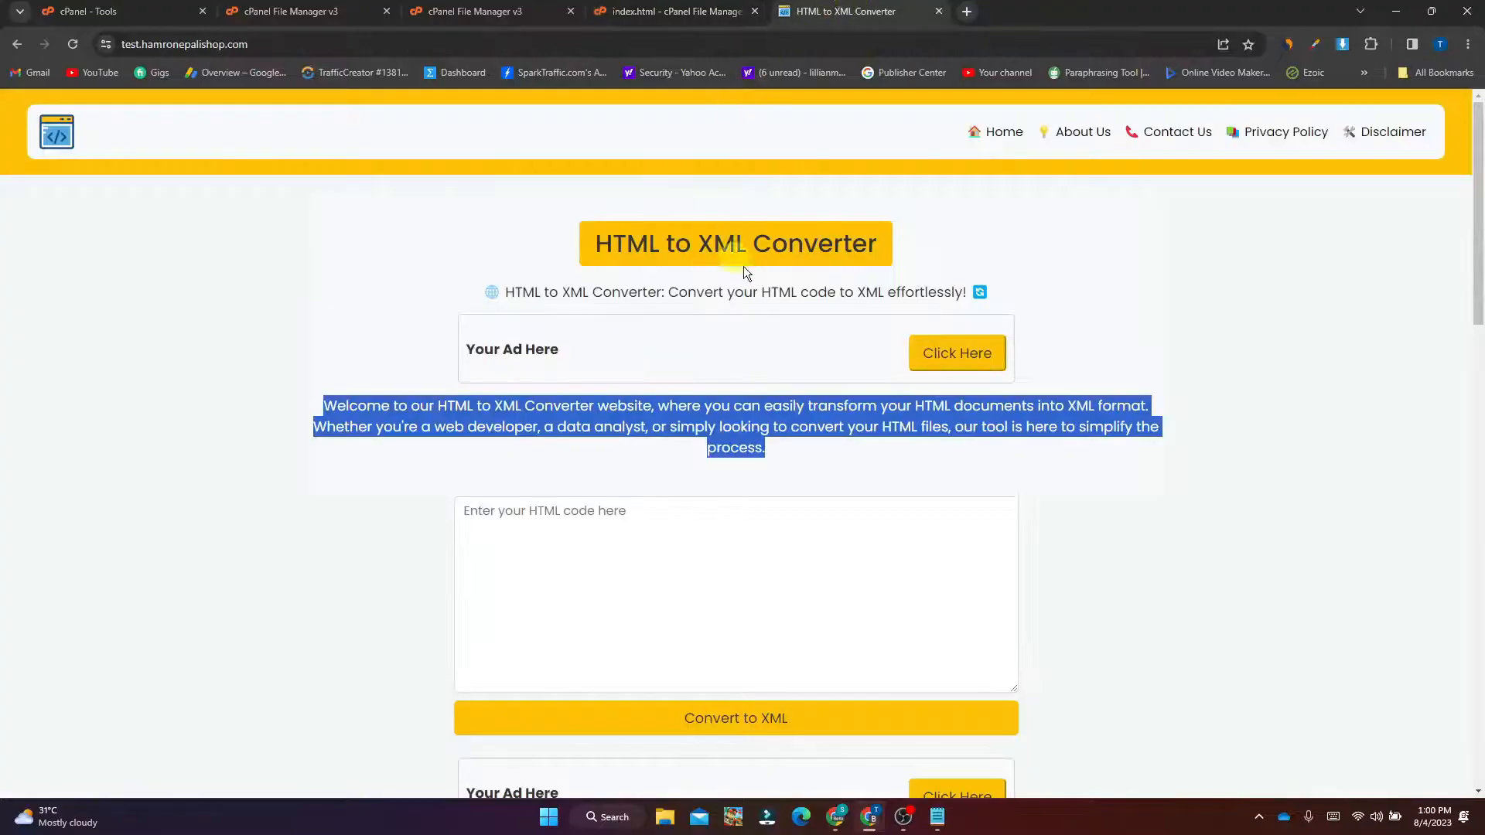
click(379, 313)
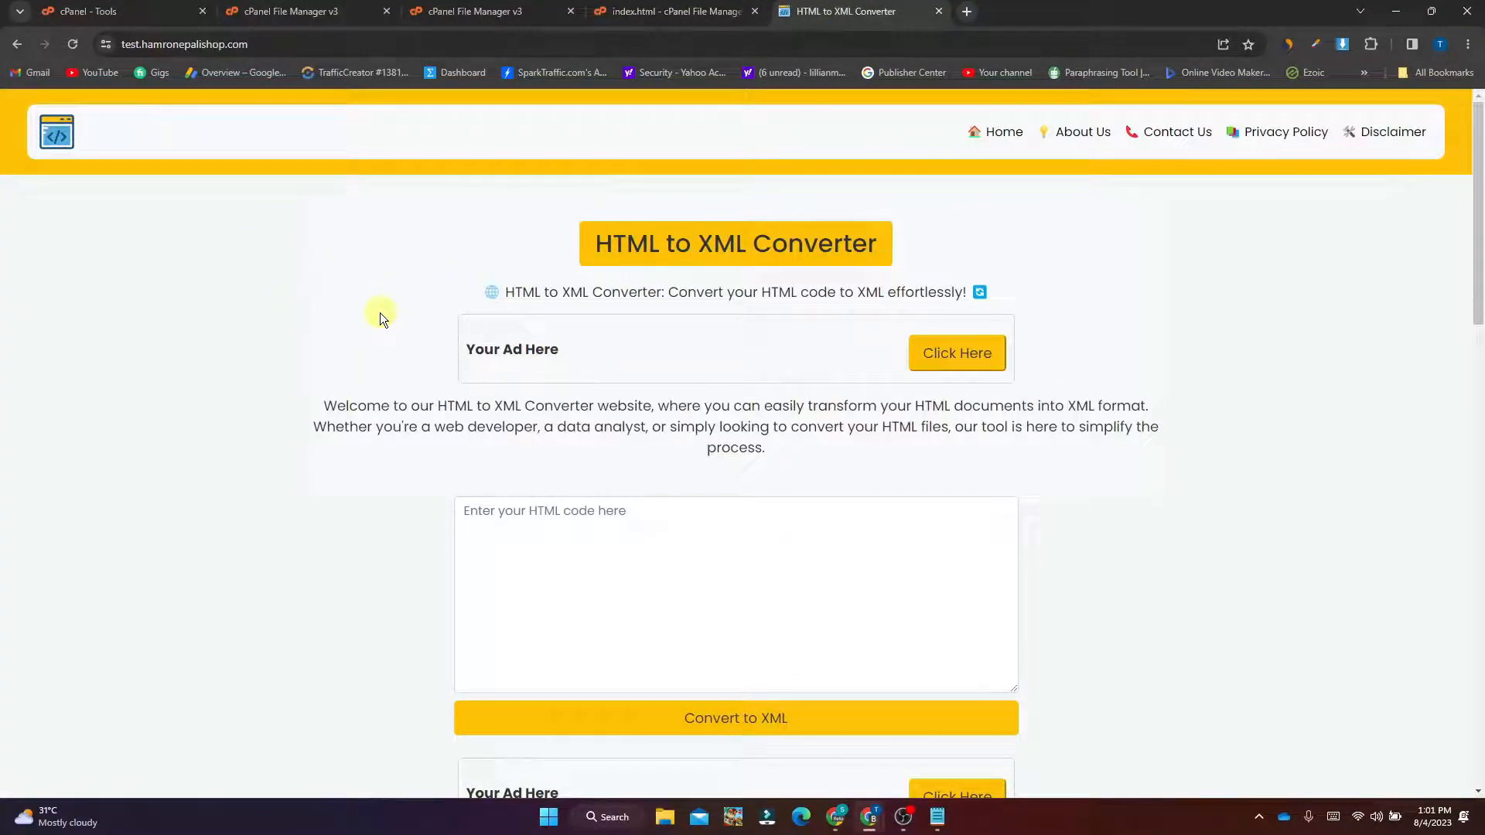